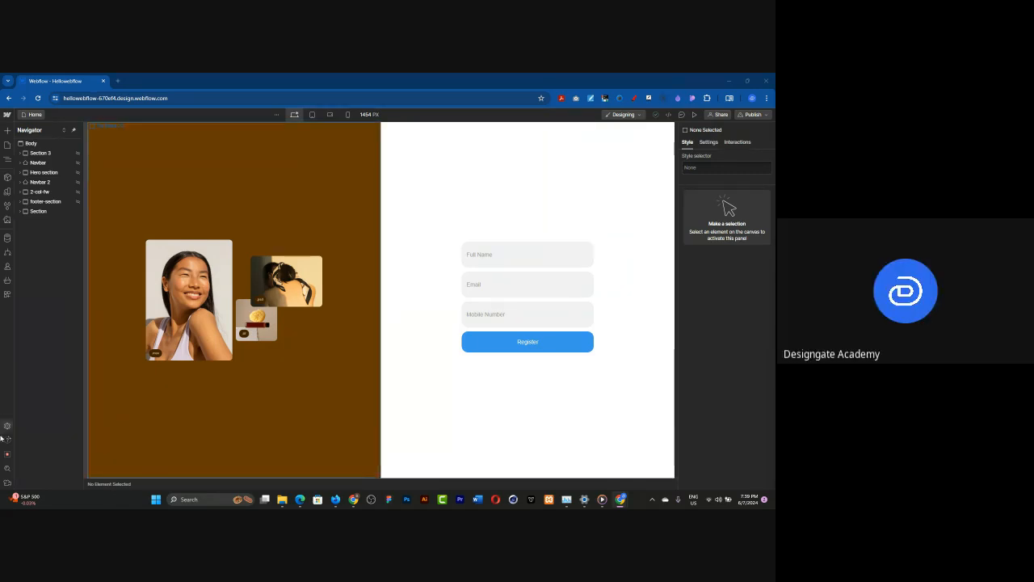
Browse the library of addable elements, from the Structure group through the Forms and Advanced groups
{"action": "left_click", "coordinate": [13, 207]}
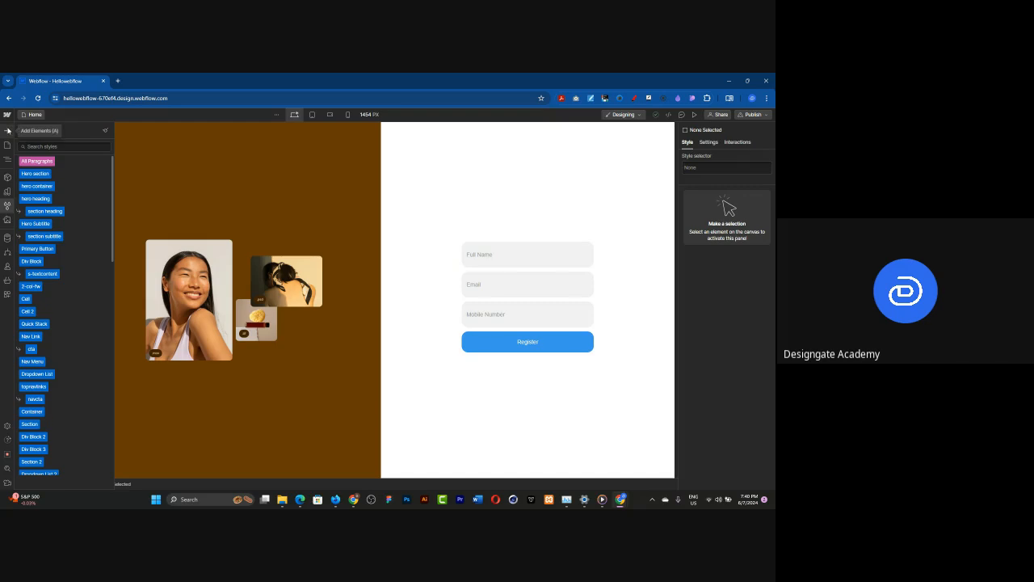
{"action": "left_click", "coordinate": [7, 130]}
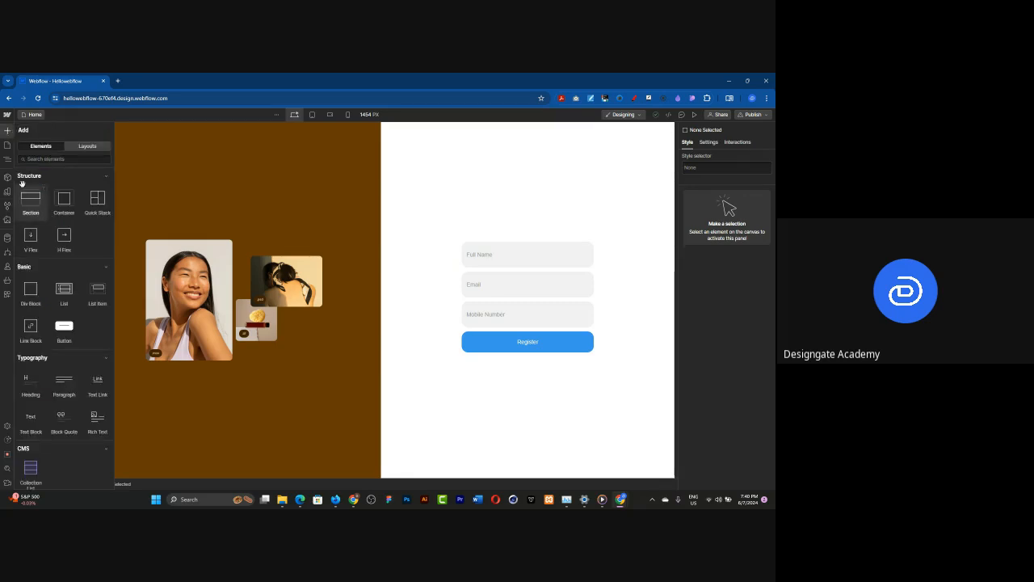
{"action": "scroll", "coordinate": [59, 281], "scroll_direction": "down", "scroll_amount": 3}
{"action": "scroll", "coordinate": [58, 280], "scroll_direction": "down", "scroll_amount": 2}
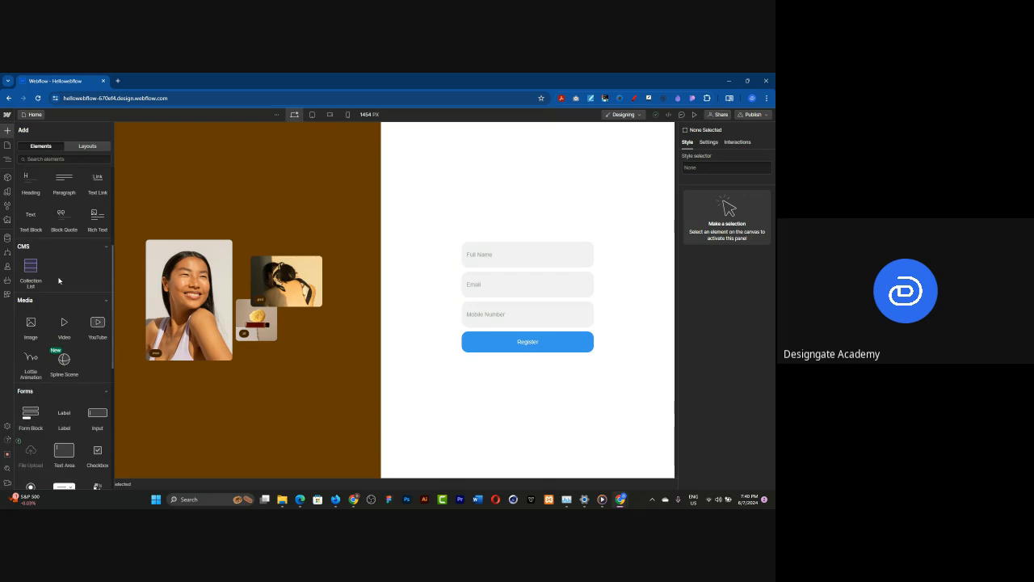
{"action": "scroll", "coordinate": [58, 281], "scroll_direction": "down", "scroll_amount": 7}
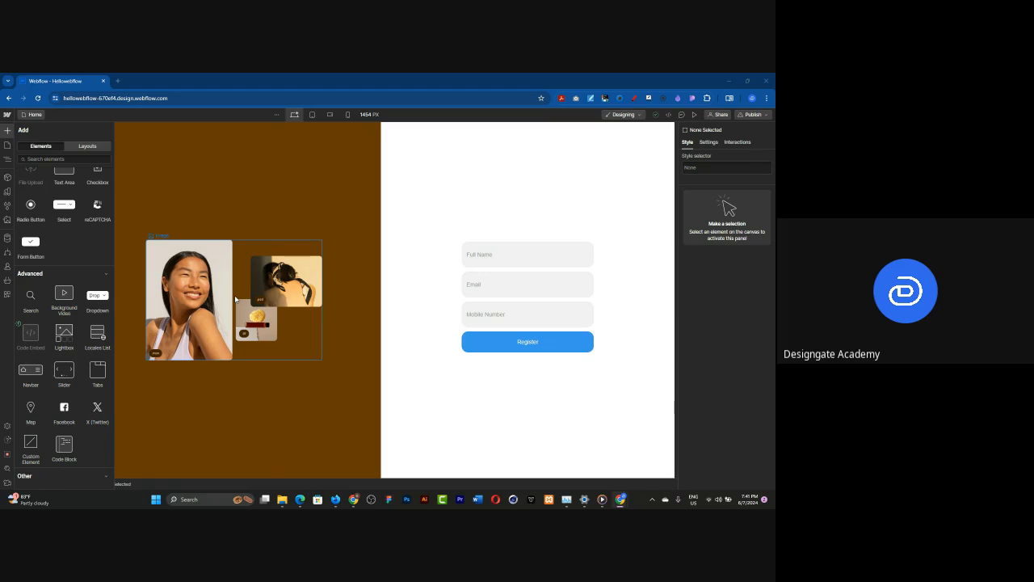
Set the visibility of the last Section in the page structure to Hidden, then return to its style properties
{"action": "left_click", "coordinate": [7, 158]}
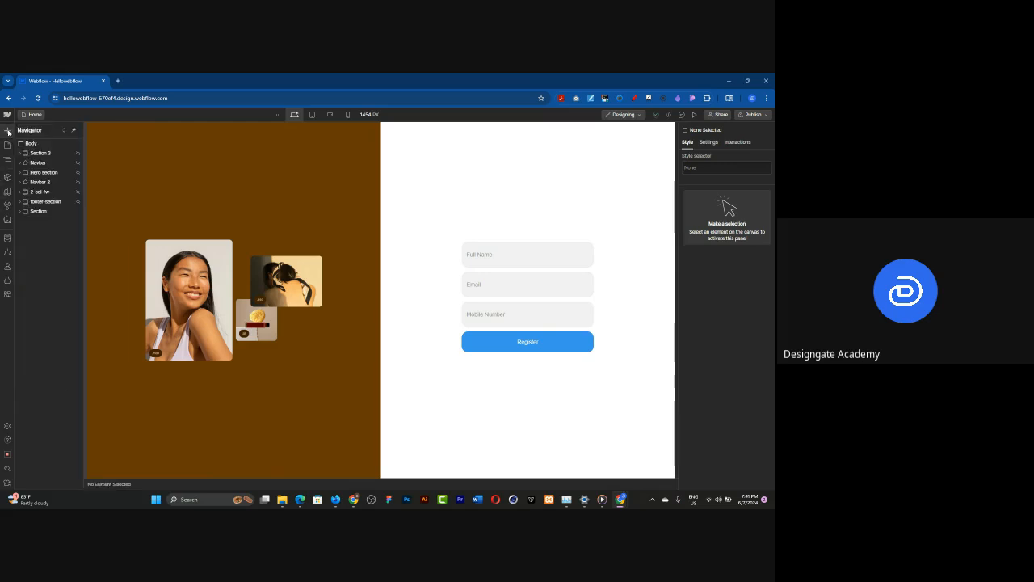
{"action": "left_click", "coordinate": [38, 212]}
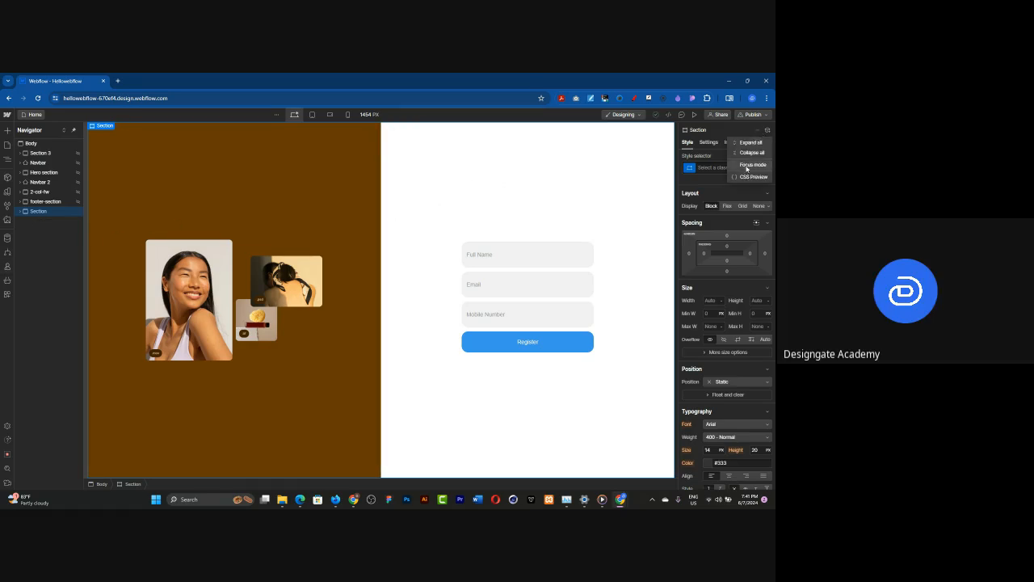
{"action": "left_click", "coordinate": [708, 141]}
{"action": "left_click", "coordinate": [745, 204]}
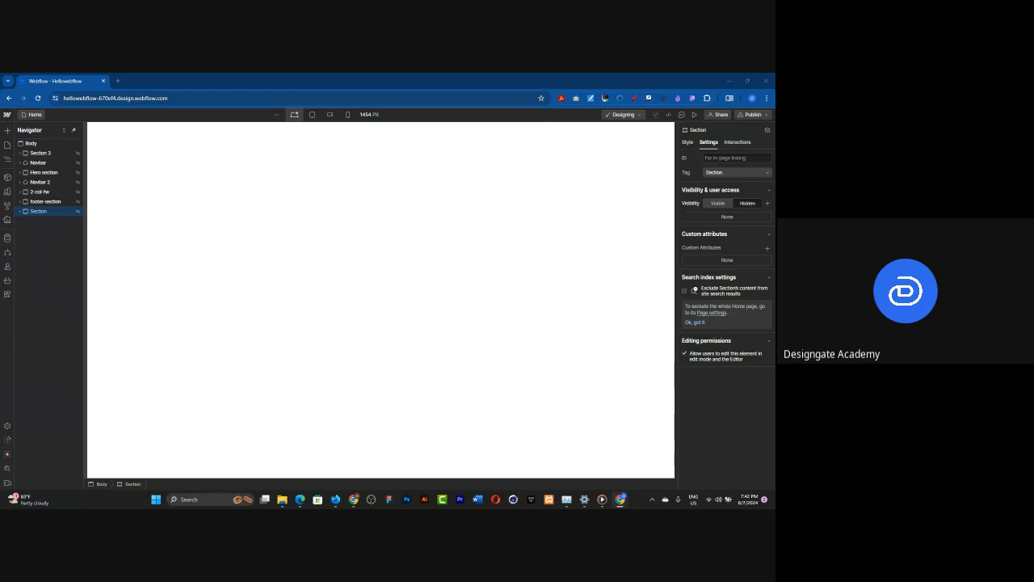
{"action": "left_click", "coordinate": [684, 143]}
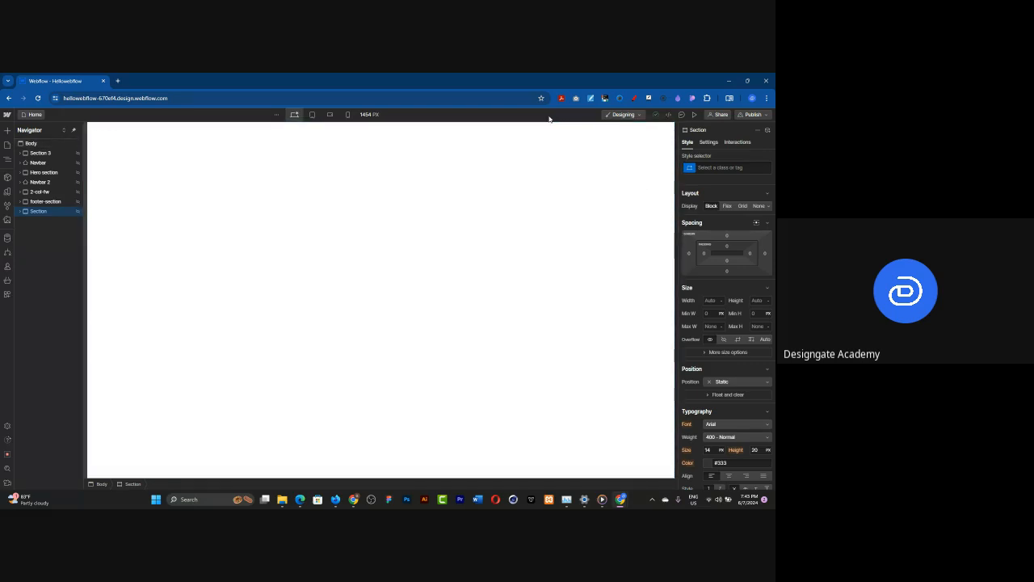
Zoom in the browser page three levels to enlarge the designer interface
{"action": "key", "text": "ctrl+plus"}
{"action": "key", "text": "ctrl+plus"}
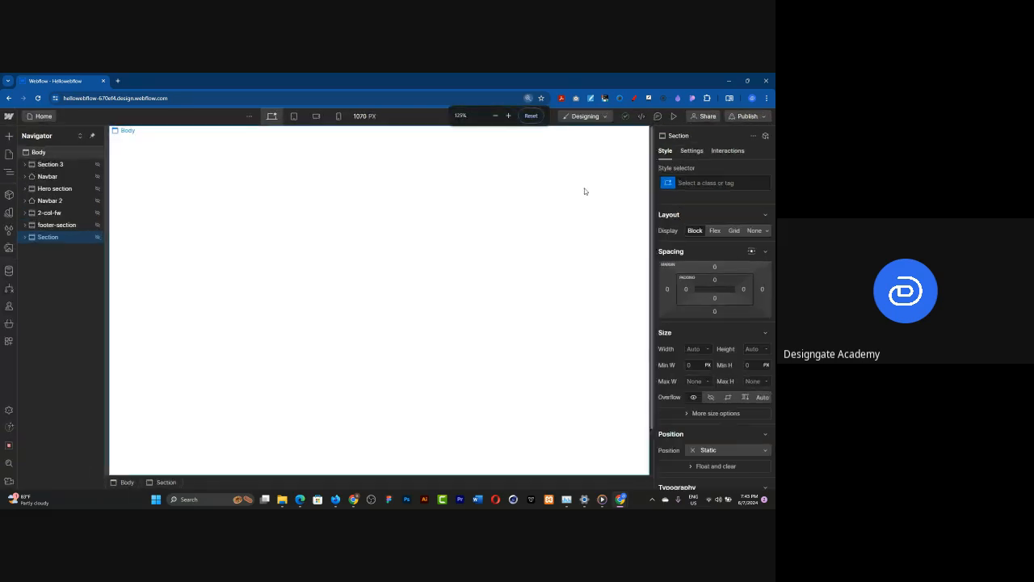
{"action": "key", "text": "ctrl+plus"}
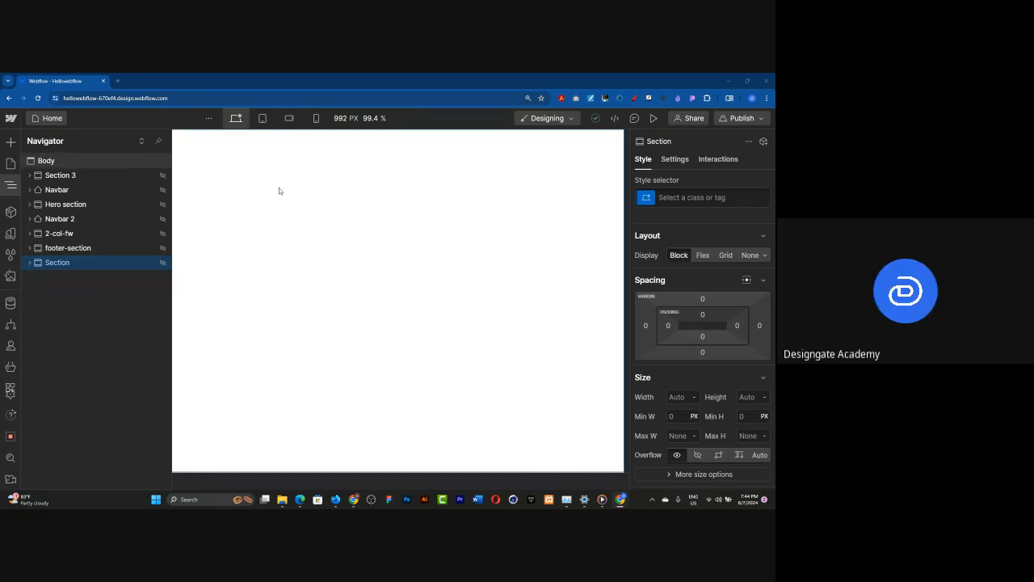
Switch to the Whiteboard Lite extension, opened in its own browser tab, and close the empty new tab
{"action": "left_click", "coordinate": [118, 80]}
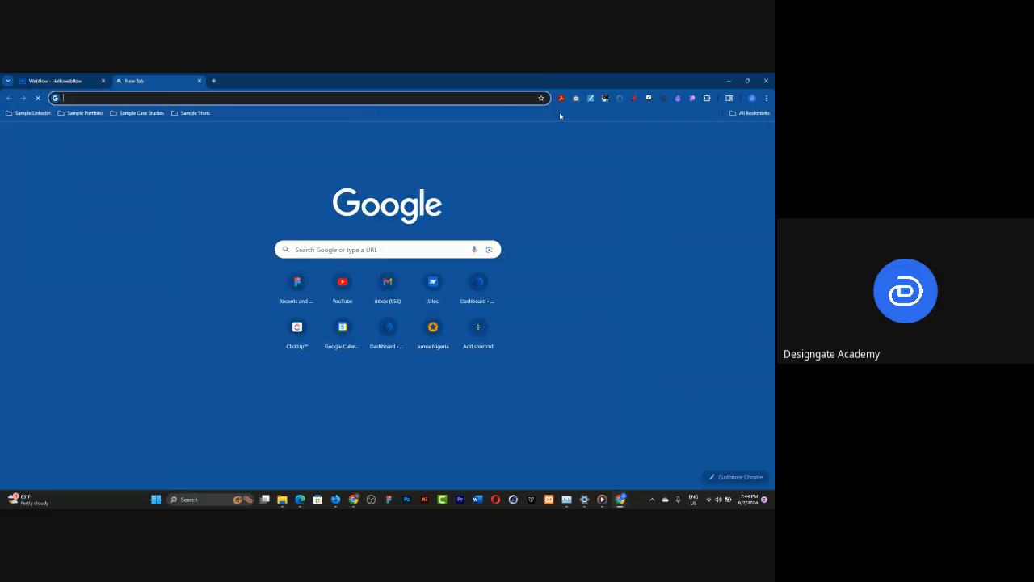
{"action": "left_click", "coordinate": [649, 98]}
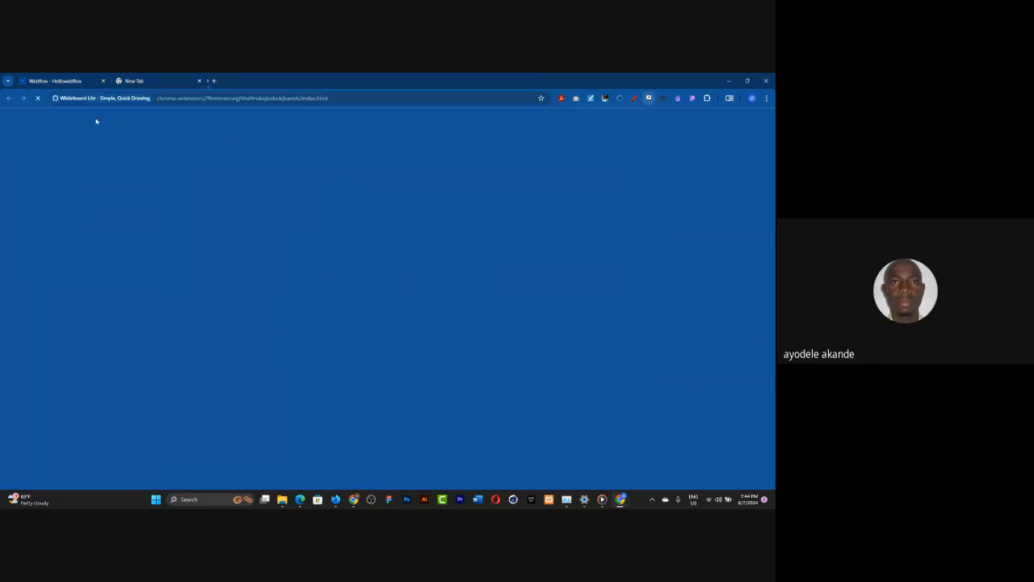
{"action": "left_click", "coordinate": [201, 81]}
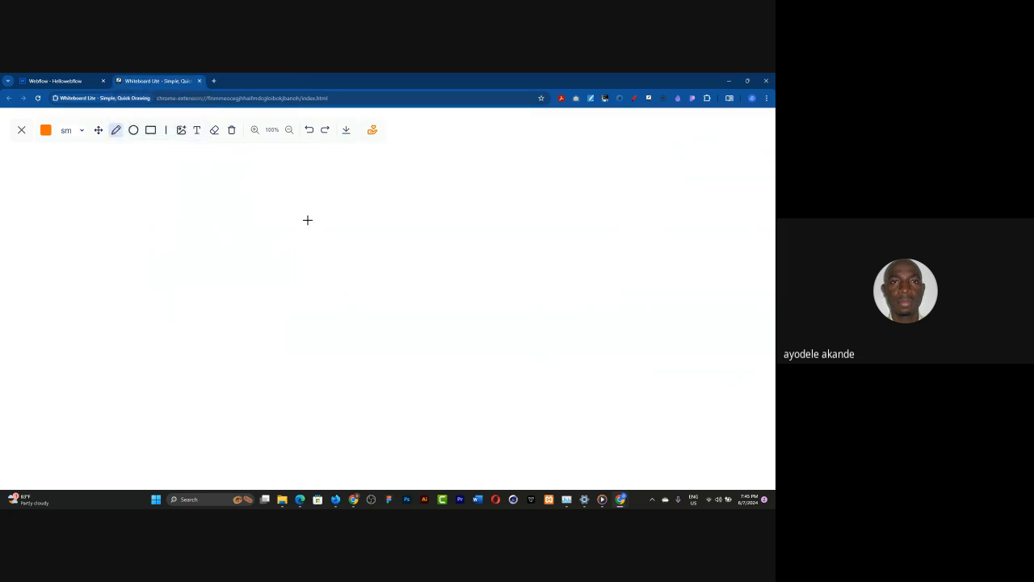
{"action": "left_click", "coordinate": [30, 78]}
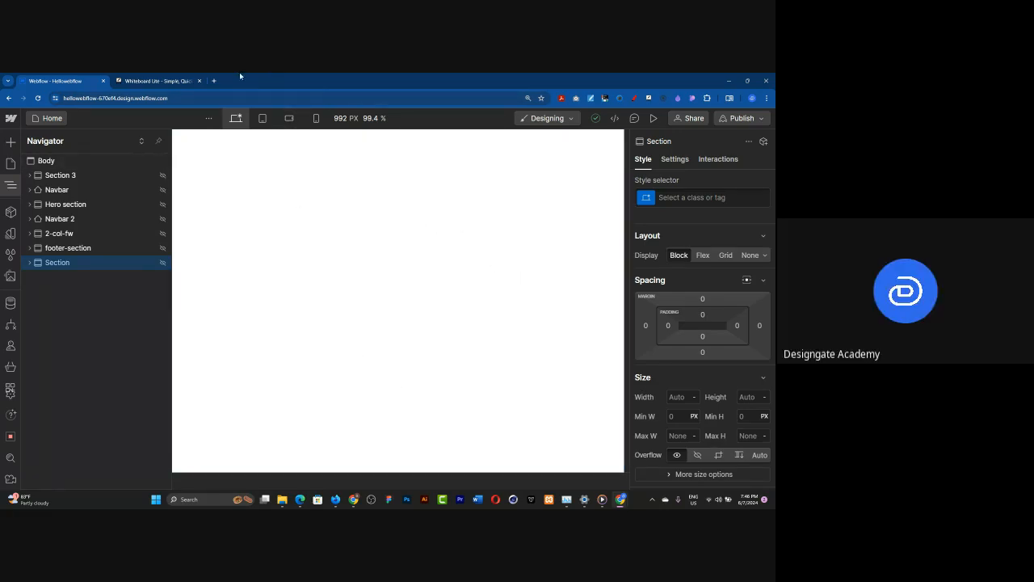
{"action": "left_click", "coordinate": [148, 80]}
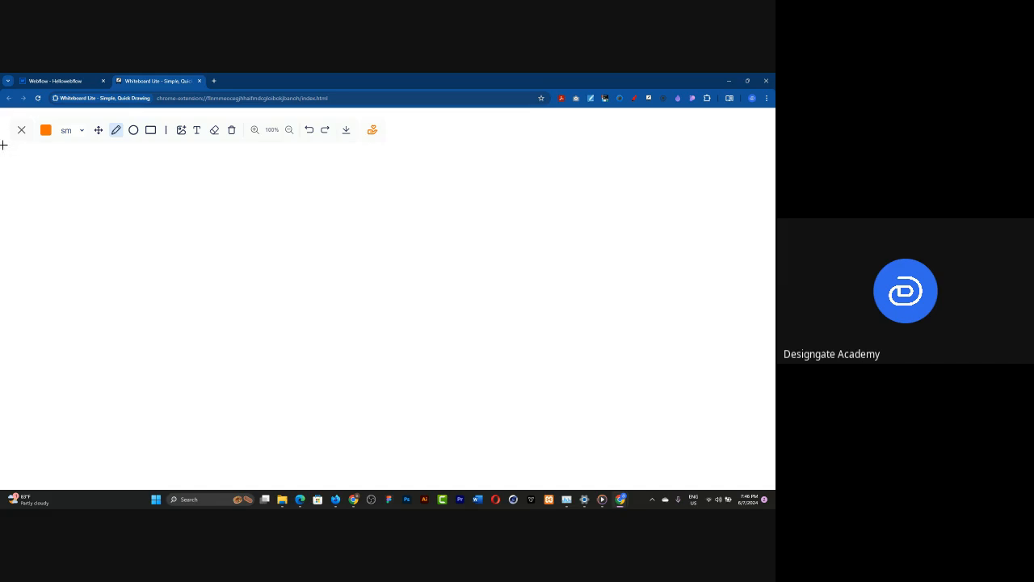
{"action": "left_click_drag", "start_coordinate": [3, 144], "coordinate": [12, 166]}
{"action": "key", "text": "alt+Tab"}
{"action": "left_click", "coordinate": [98, 129]}
{"action": "left_click", "coordinate": [116, 131]}
{"action": "left_click", "coordinate": [306, 131]}
Add a rectangle to the whiteboard and stretch it into a thin bar spanning nearly the full width
{"action": "left_click", "coordinate": [150, 131]}
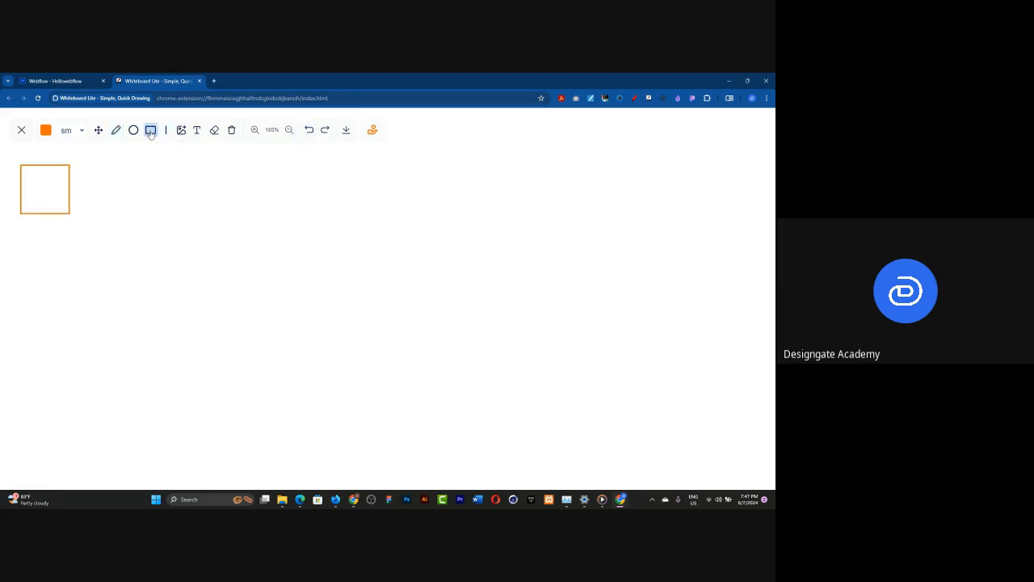
{"action": "left_click", "coordinate": [70, 181]}
{"action": "left_click_drag", "start_coordinate": [71, 188], "coordinate": [762, 187]}
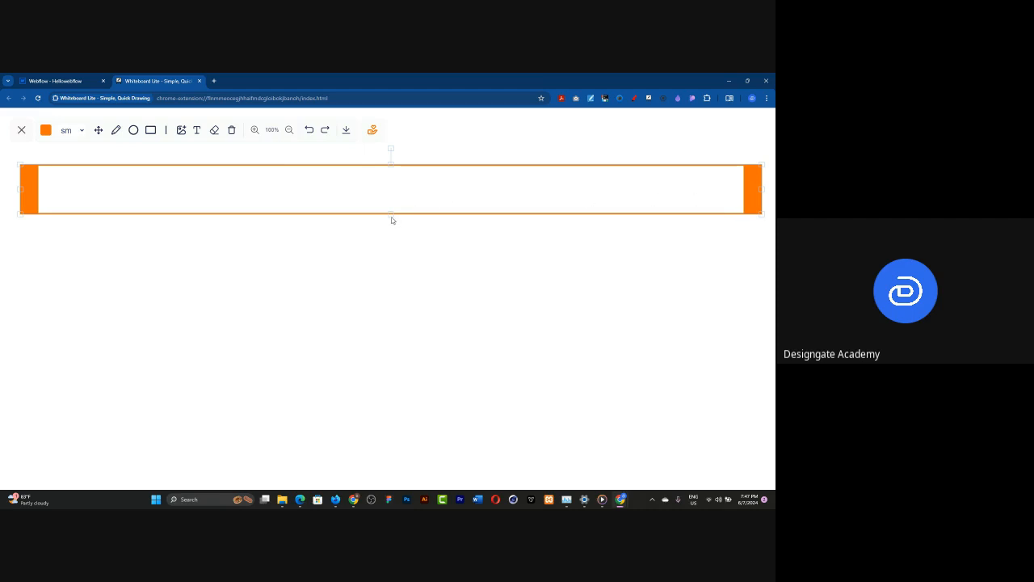
{"action": "left_click_drag", "start_coordinate": [388, 215], "coordinate": [385, 190]}
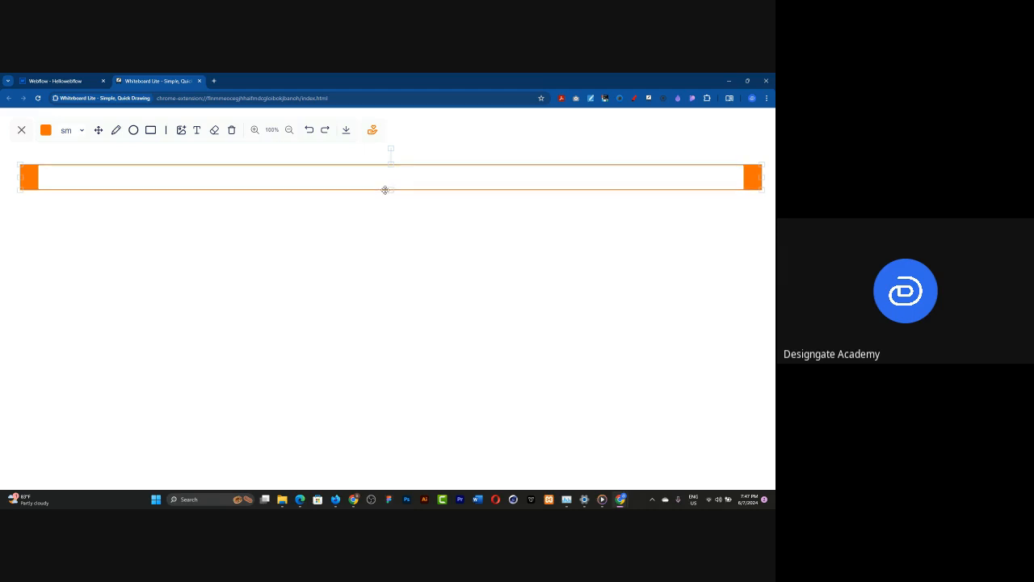
Add a second rectangle, stretch it to nearly full width, and place it just below the first bar with a small gap
{"action": "left_click", "coordinate": [150, 129]}
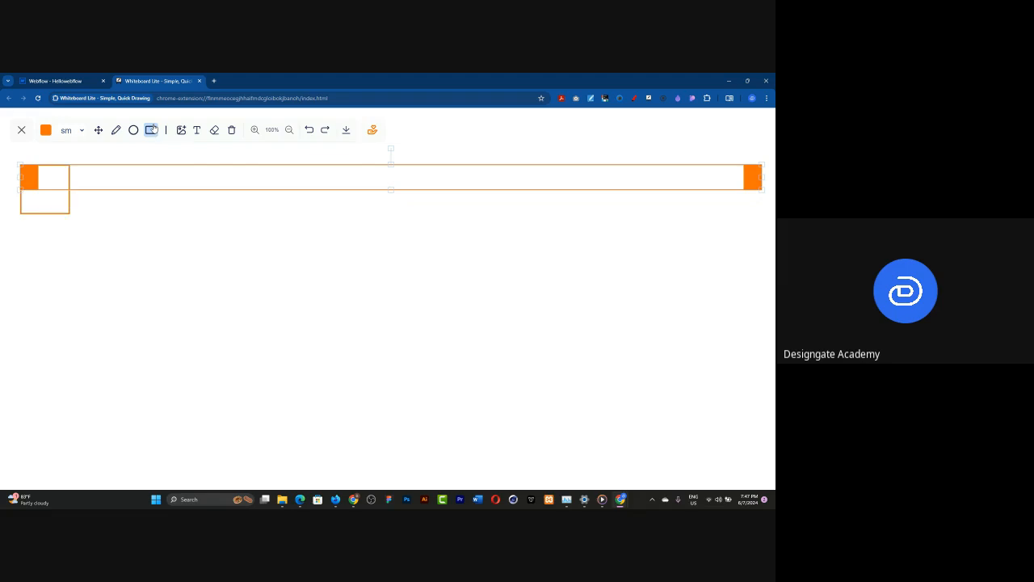
{"action": "left_click", "coordinate": [53, 193]}
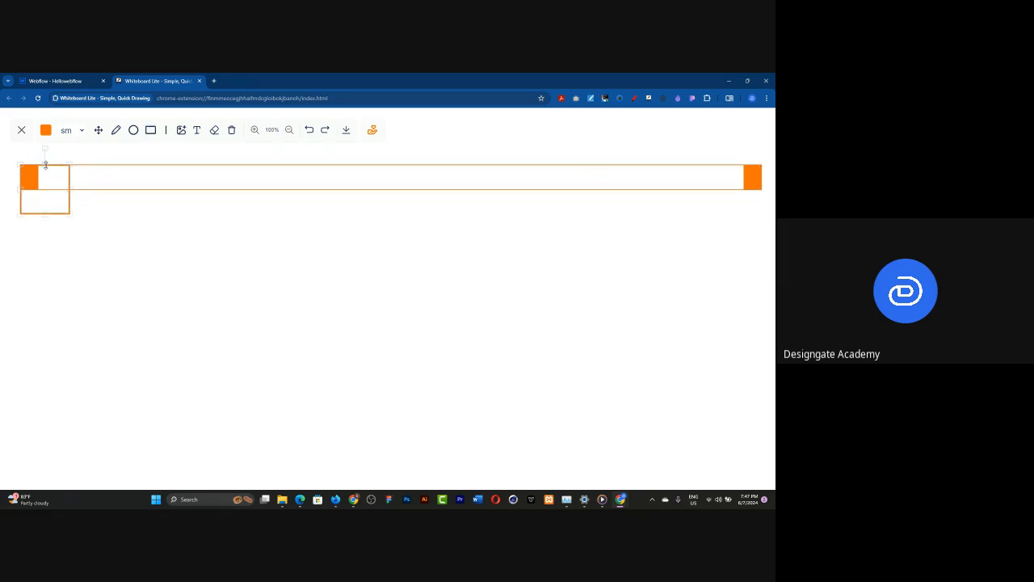
{"action": "left_click_drag", "start_coordinate": [48, 171], "coordinate": [760, 217]}
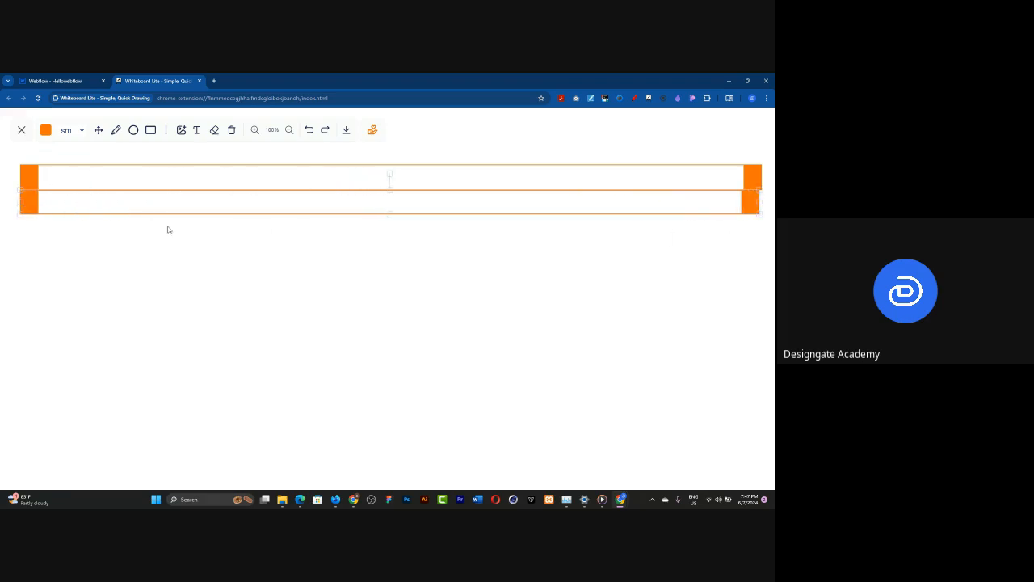
{"action": "left_click", "coordinate": [37, 252]}
{"action": "left_click", "coordinate": [95, 207]}
{"action": "left_click_drag", "start_coordinate": [110, 196], "coordinate": [114, 199]}
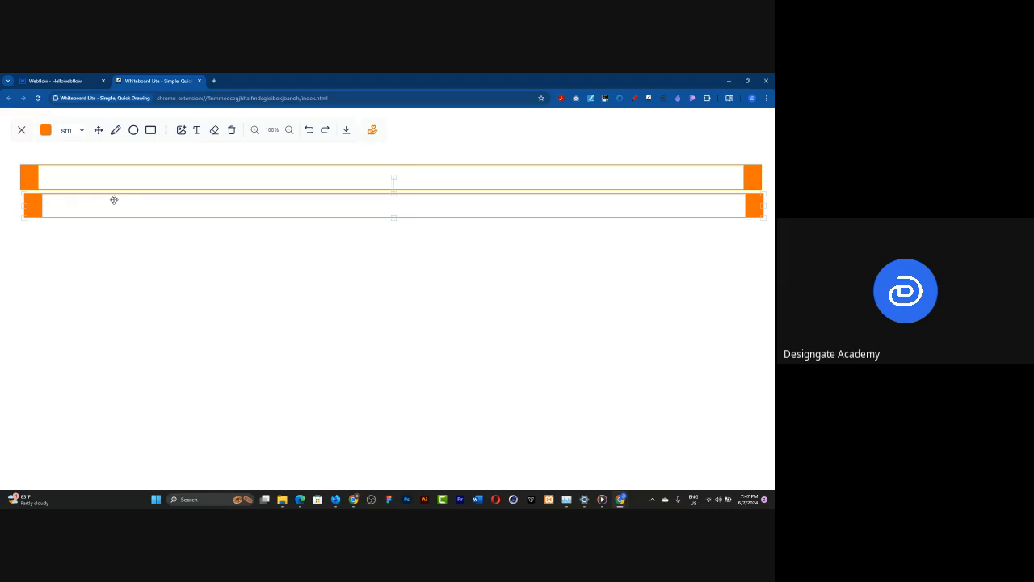
{"action": "left_click_drag", "start_coordinate": [114, 199], "coordinate": [111, 200]}
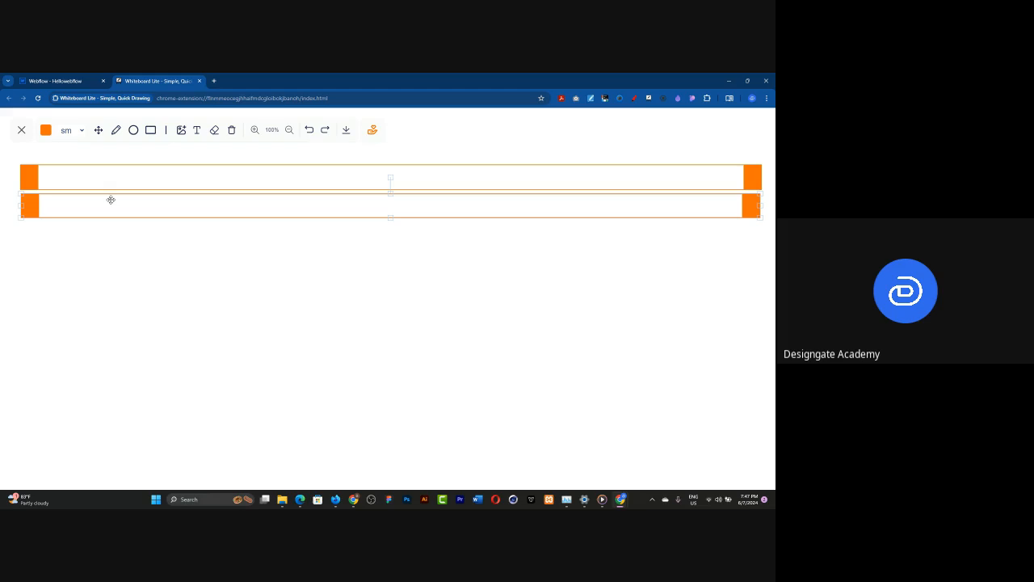
{"action": "mouse_move", "coordinate": [111, 200]}
{"action": "left_mouse_down"}
{"action": "mouse_move", "coordinate": [108, 221]}
{"action": "mouse_move", "coordinate": [109, 201]}
{"action": "left_mouse_up"}
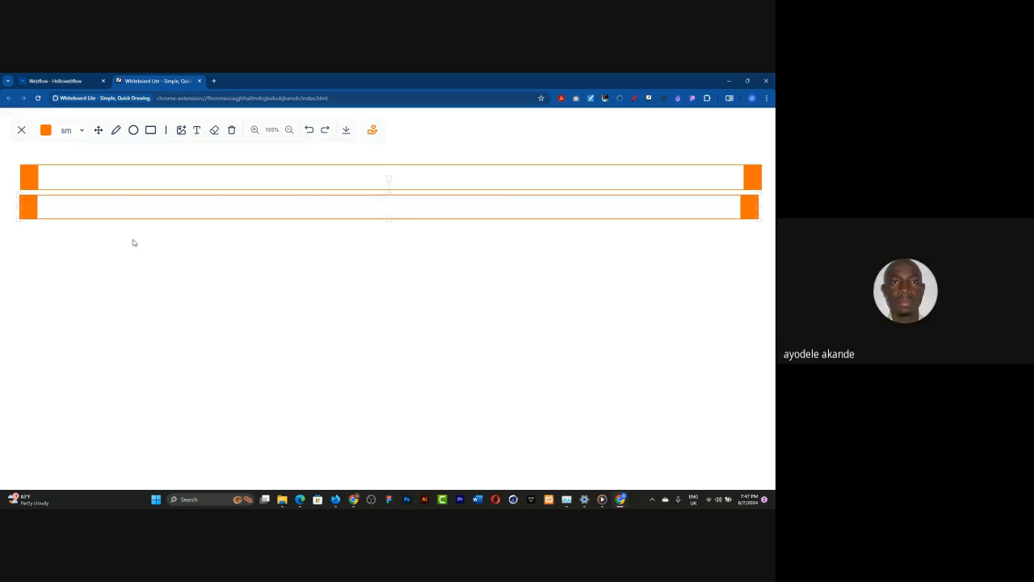
Try to duplicate the lower bar on the whiteboard
{"action": "key", "text": "ctrl+d"}
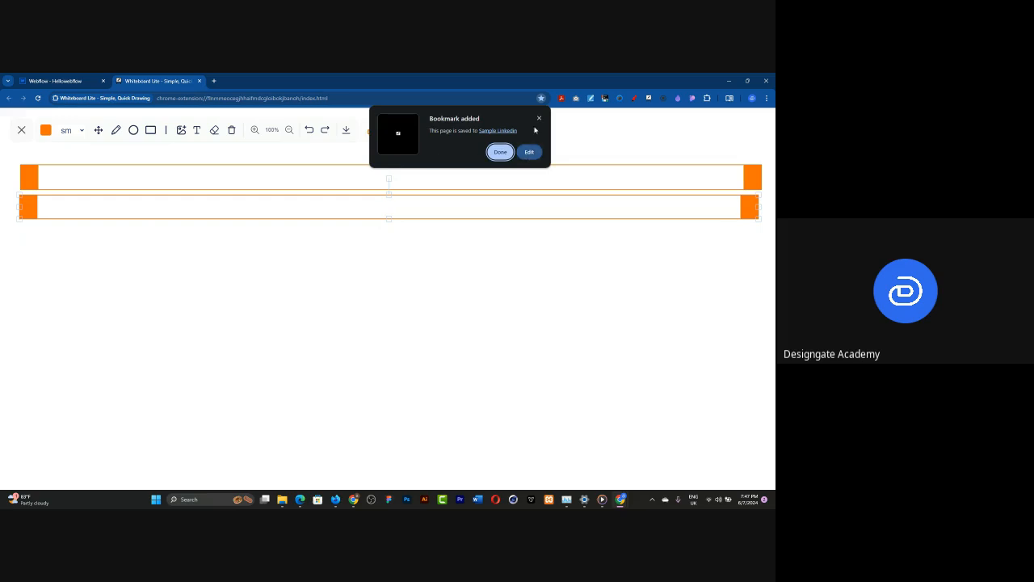
{"action": "left_click", "coordinate": [540, 118]}
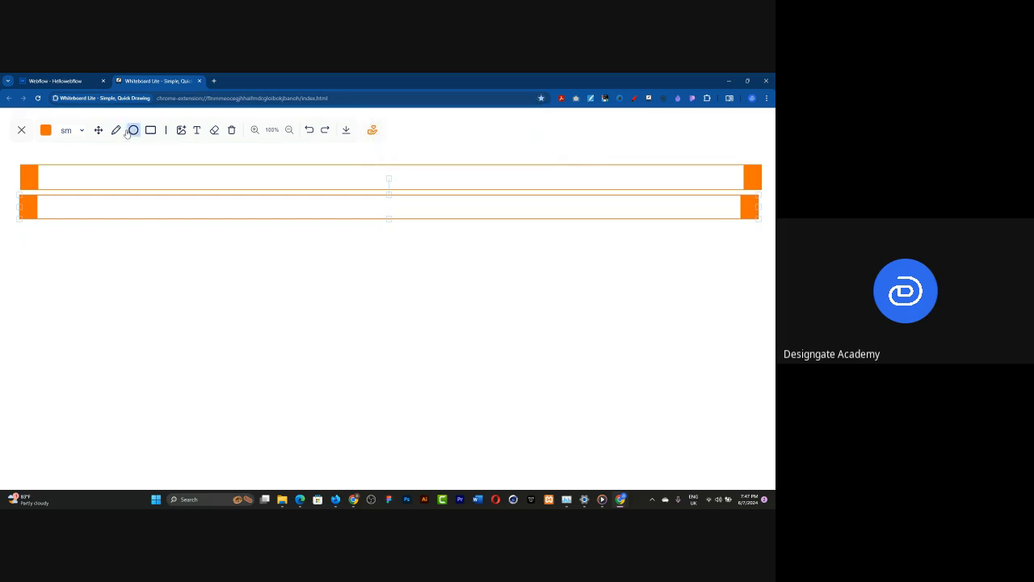
{"action": "left_click", "coordinate": [197, 131]}
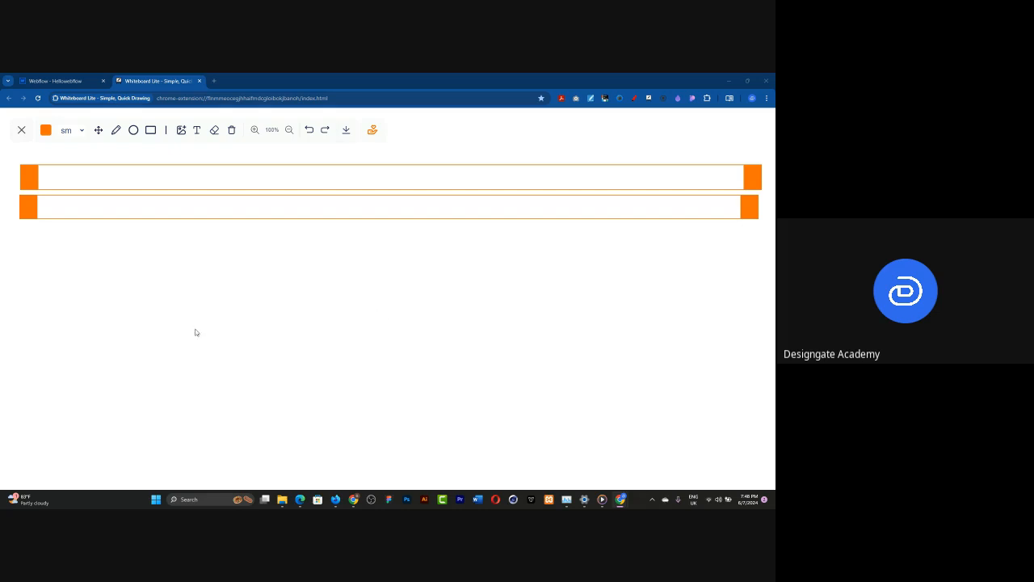
Delete both bars from the whiteboard so the drawing area is empty
{"action": "left_click", "coordinate": [70, 82]}
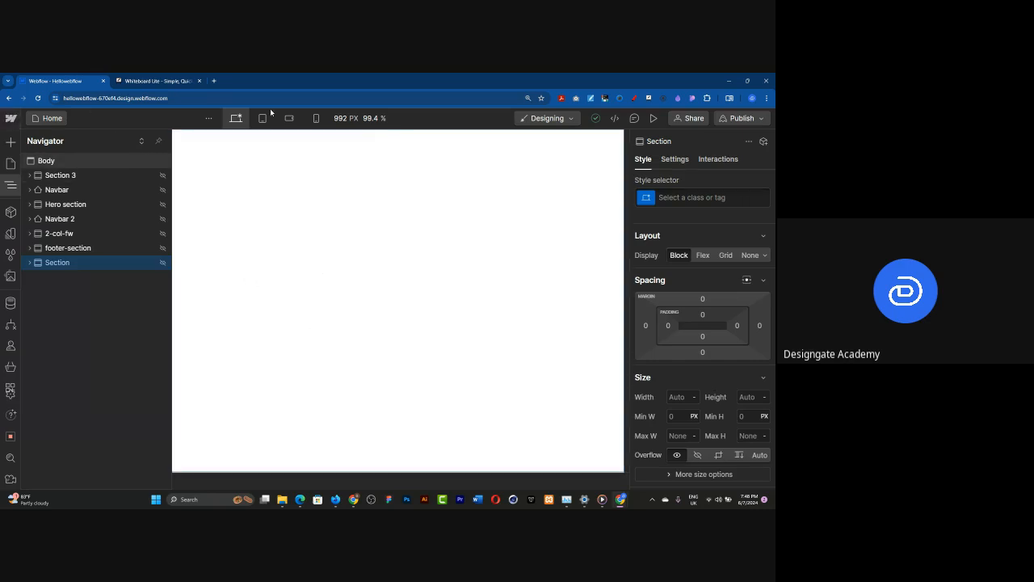
{"action": "left_click", "coordinate": [127, 82]}
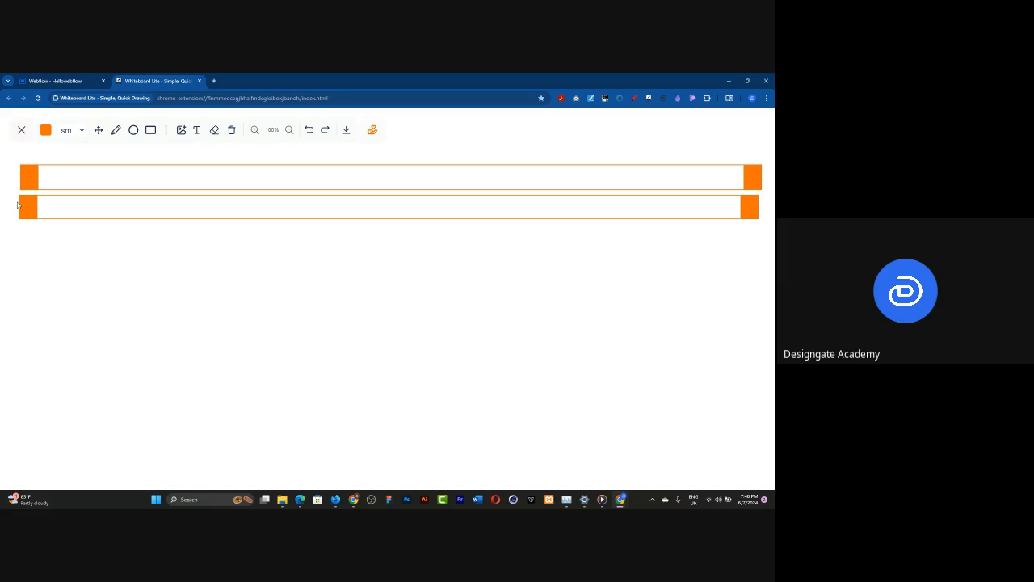
{"action": "left_click", "coordinate": [686, 205]}
{"action": "key", "text": "Delete"}
{"action": "left_click", "coordinate": [606, 211]}
{"action": "key", "text": "Delete"}
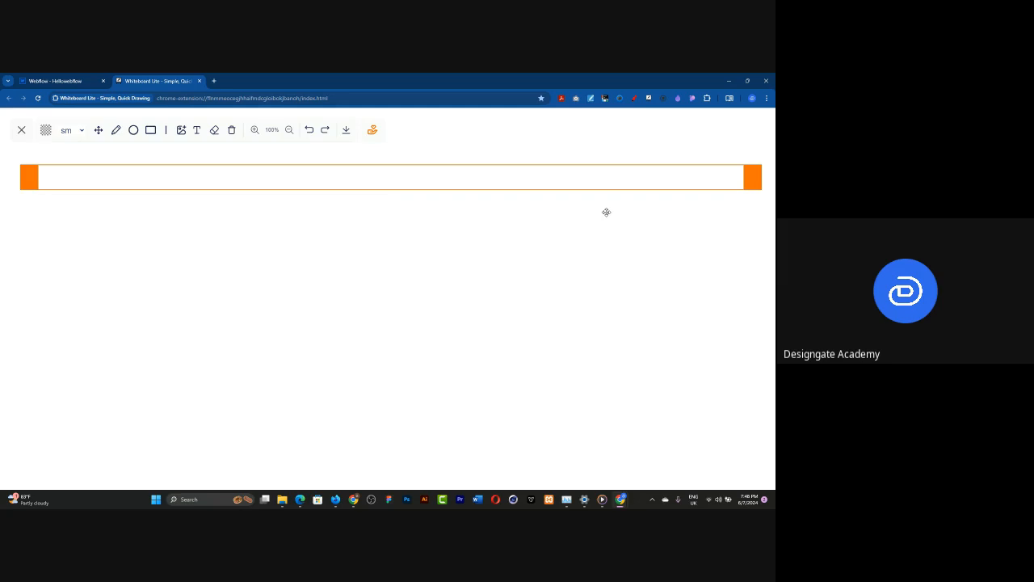
{"action": "left_click", "coordinate": [563, 186]}
{"action": "key", "text": "Delete"}
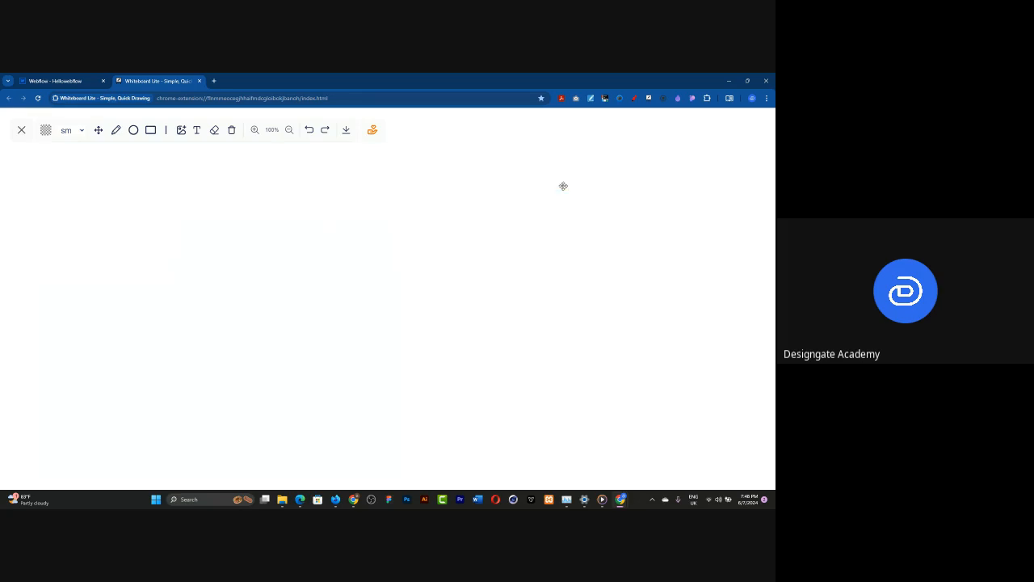
Switch back to the Webflow project and browse the Structure, Basic and Typography groups of addable elements
{"action": "left_click", "coordinate": [27, 79]}
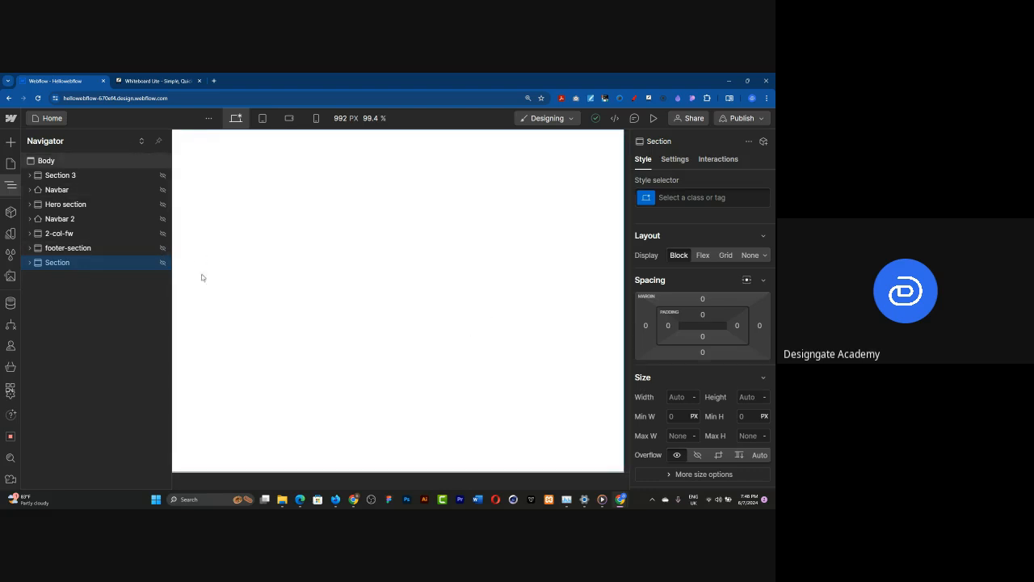
{"action": "left_click", "coordinate": [10, 143]}
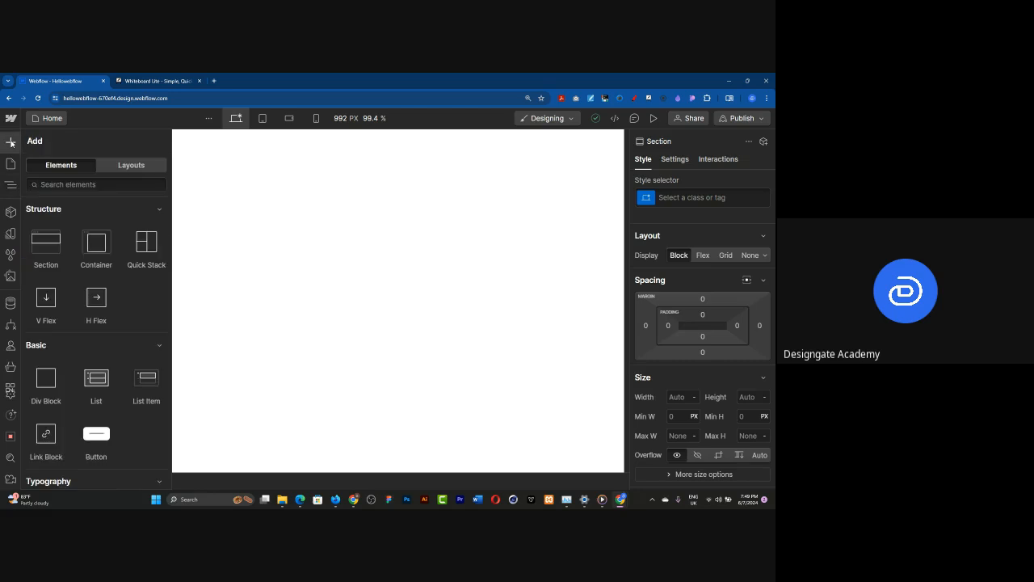
{"action": "scroll", "coordinate": [86, 341], "scroll_direction": "down", "scroll_amount": 1}
{"action": "scroll", "coordinate": [87, 342], "scroll_direction": "down", "scroll_amount": 4}
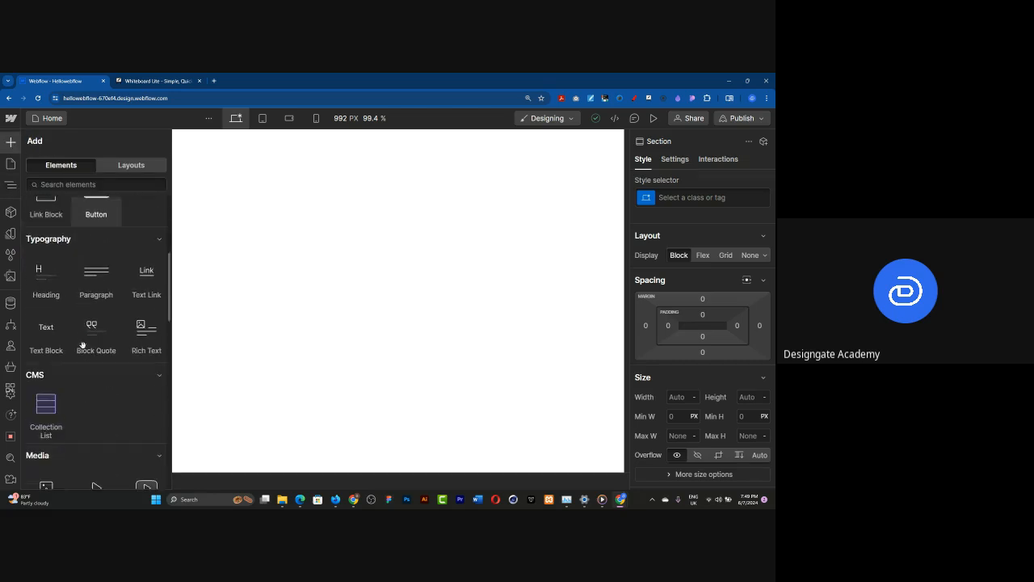
{"action": "scroll", "coordinate": [95, 420], "scroll_direction": "up", "scroll_amount": 2}
{"action": "scroll", "coordinate": [80, 347], "scroll_direction": "up", "scroll_amount": 5}
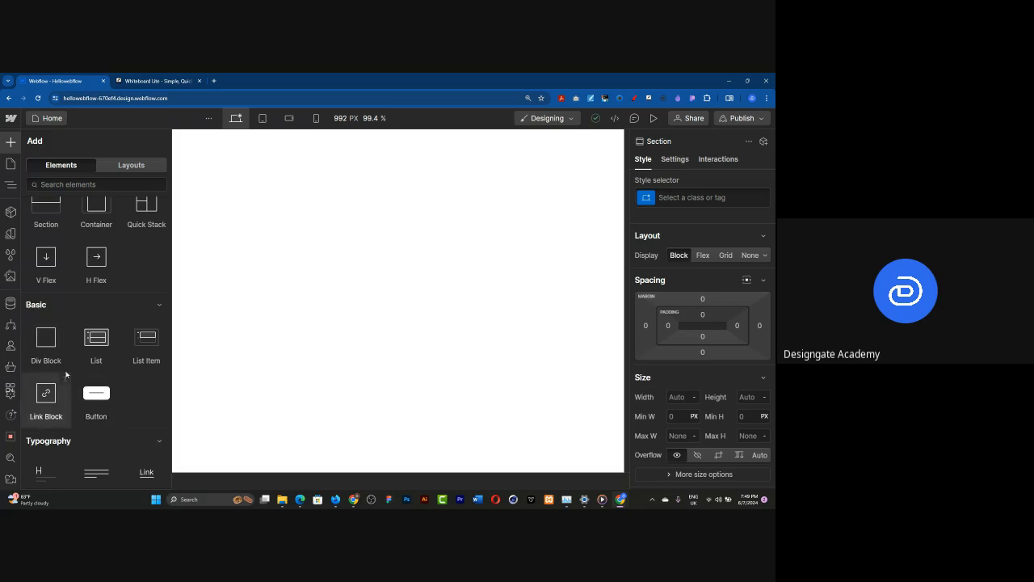
Add a Heading element from the Typography group to the page and close its settings
{"action": "scroll", "coordinate": [73, 343], "scroll_direction": "up", "scroll_amount": 1}
{"action": "scroll", "coordinate": [84, 330], "scroll_direction": "down", "scroll_amount": 5}
{"action": "scroll", "coordinate": [85, 329], "scroll_direction": "down", "scroll_amount": 2}
{"action": "scroll", "coordinate": [88, 326], "scroll_direction": "up", "scroll_amount": 3}
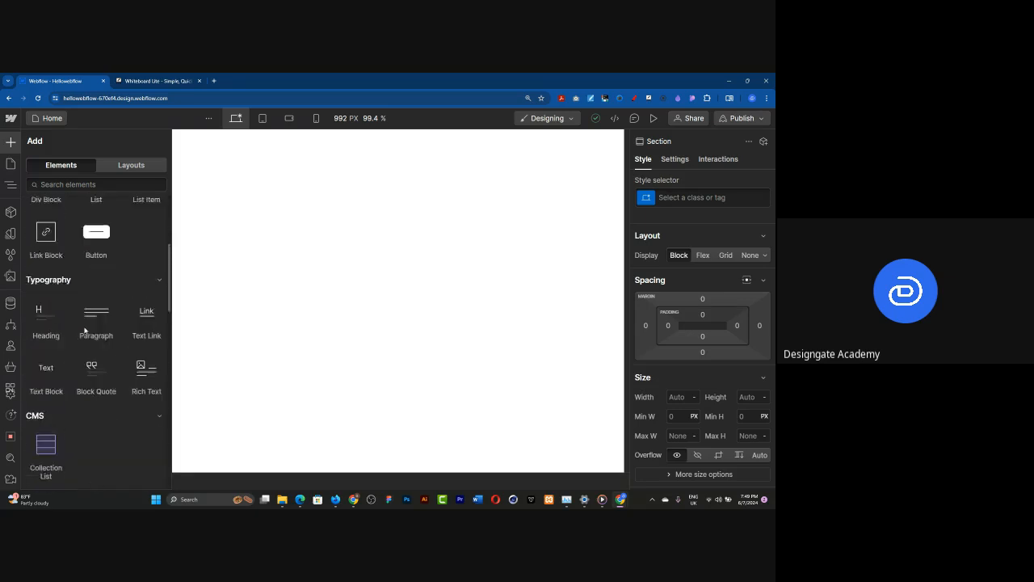
{"action": "left_click", "coordinate": [33, 349]}
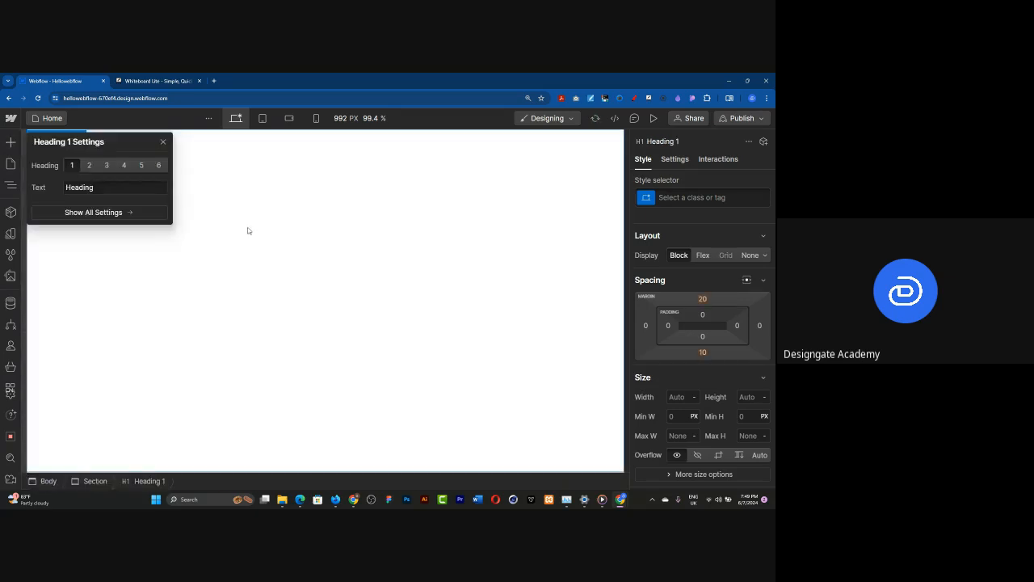
{"action": "left_click", "coordinate": [301, 193]}
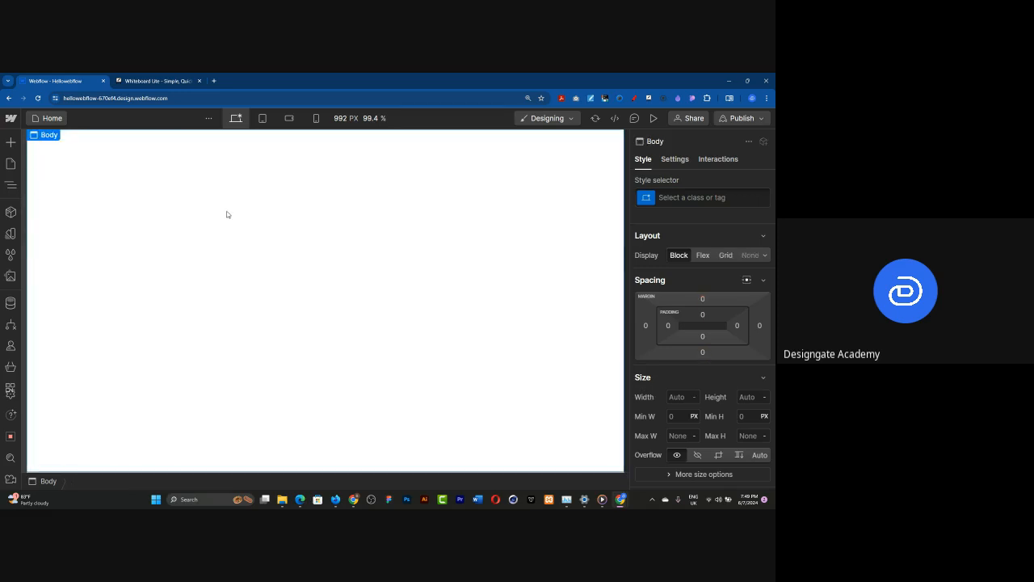
Move Heading 1 out of the hidden Section to the Body level, then collapse the Section and select the heading on the canvas
{"action": "left_click", "coordinate": [10, 185]}
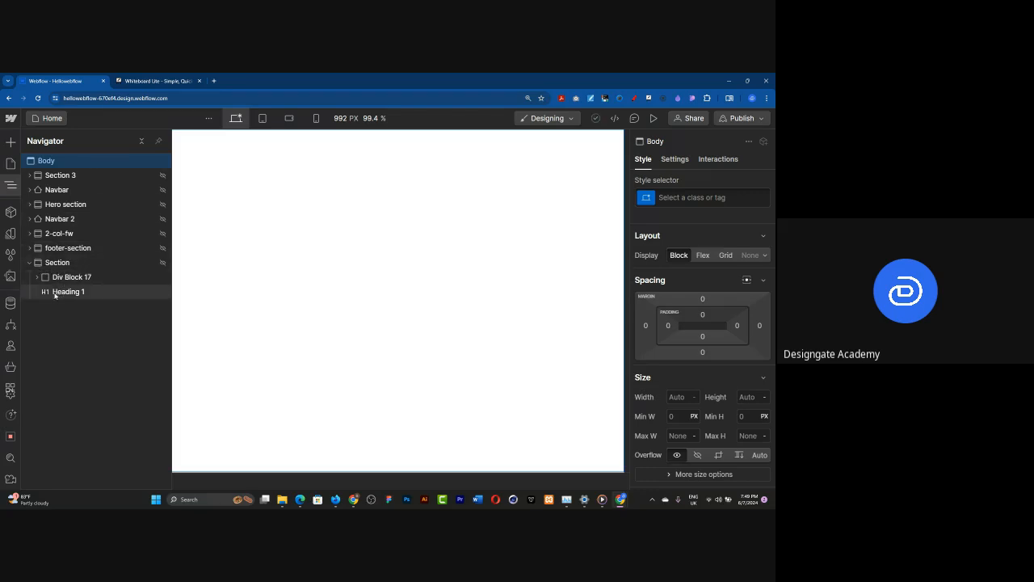
{"action": "left_click", "coordinate": [57, 292]}
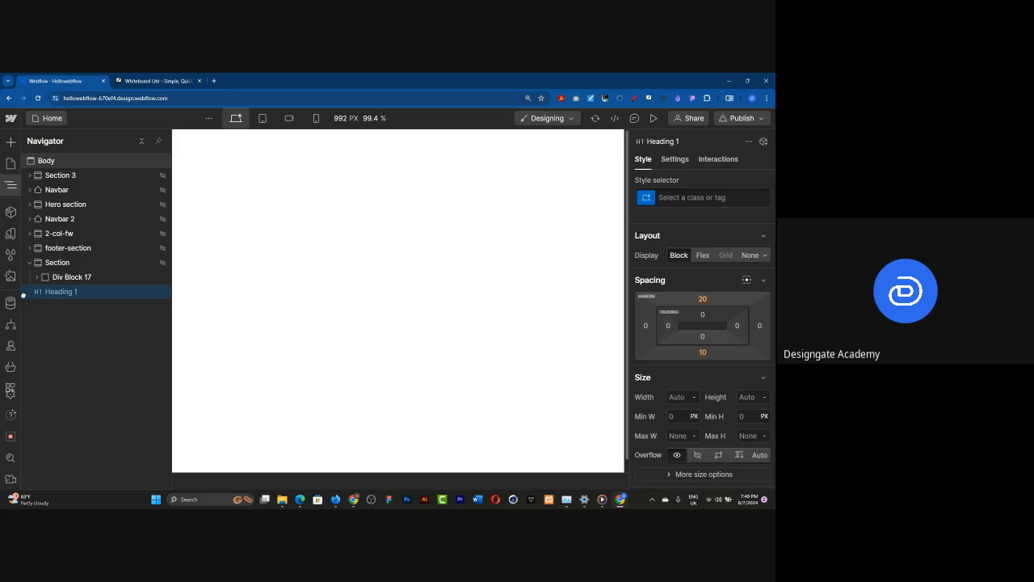
{"action": "left_click", "coordinate": [29, 263]}
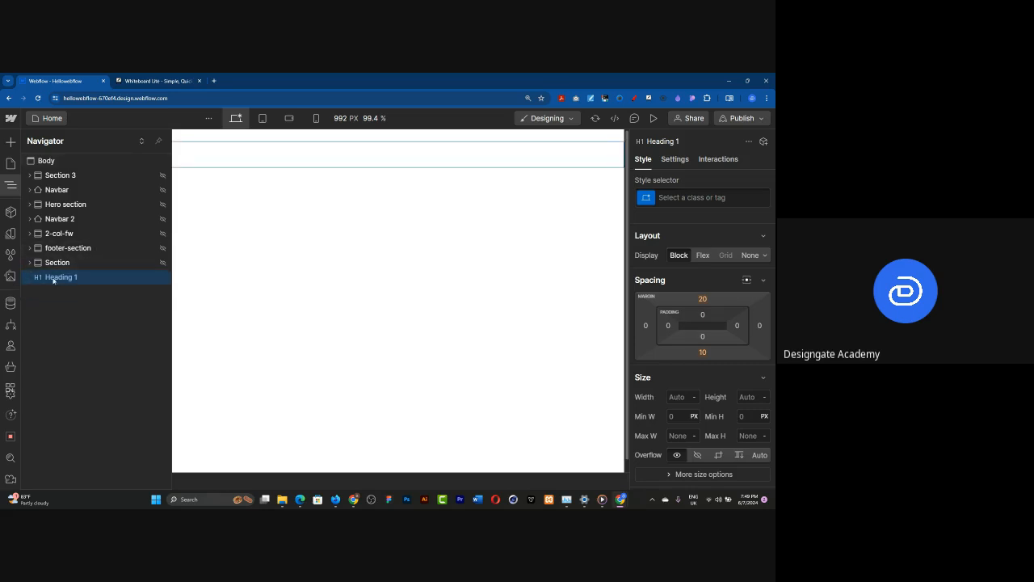
{"action": "left_click", "coordinate": [294, 160]}
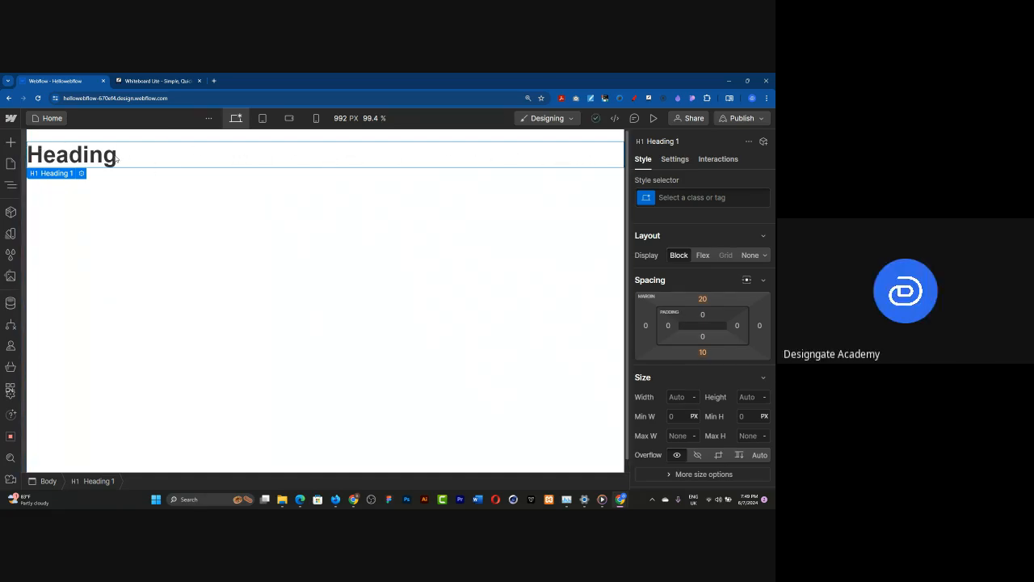
Duplicate the heading three times so four headings stack down the page
{"action": "key", "text": "ctrl+d"}
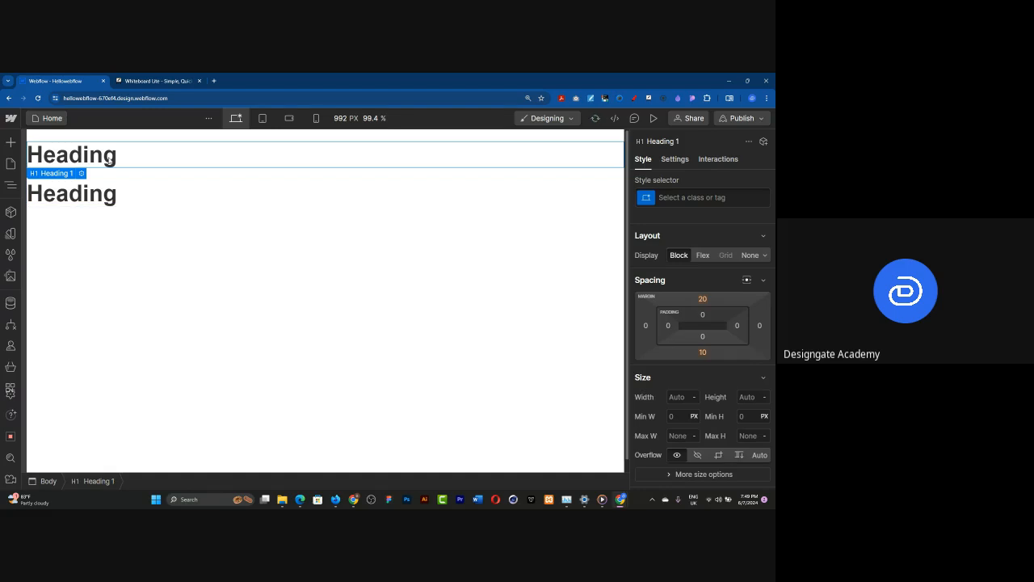
{"action": "key", "text": "ctrl+d"}
{"action": "key", "text": "ctrl+d"}
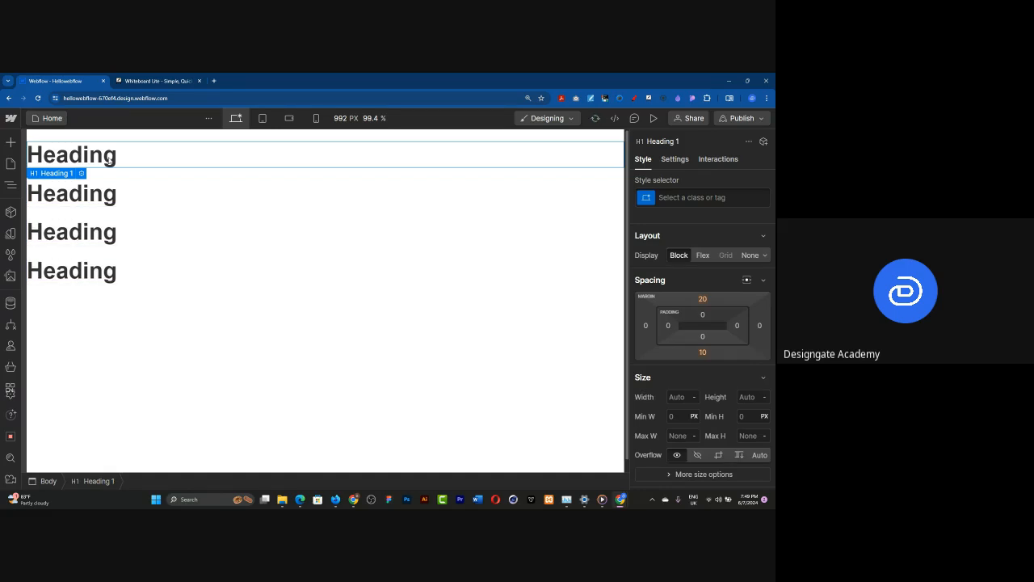
Select the stacked headings one by one to examine the width each block occupies
{"action": "left_click", "coordinate": [95, 202]}
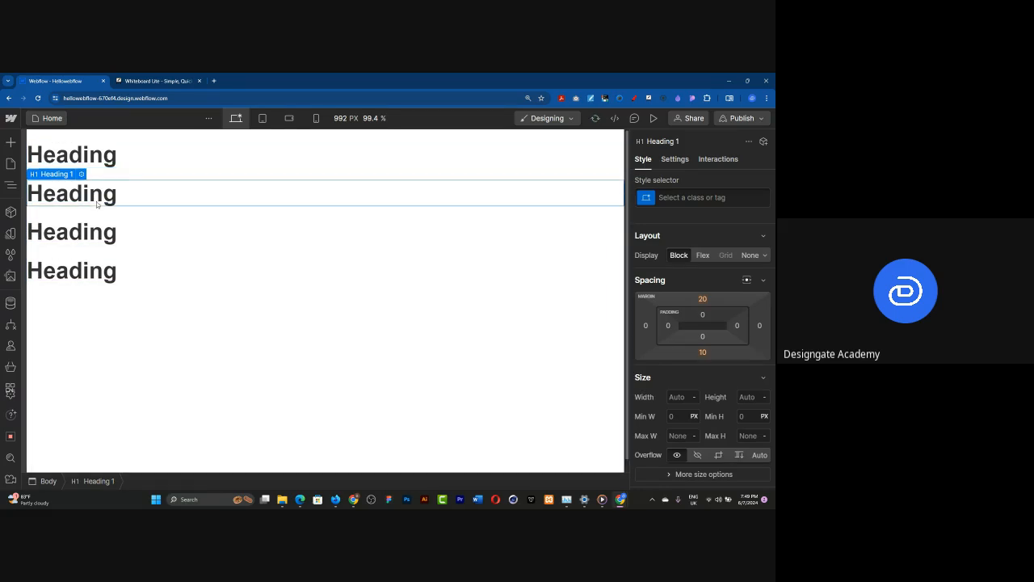
{"action": "left_click", "coordinate": [84, 235]}
{"action": "left_click", "coordinate": [78, 275]}
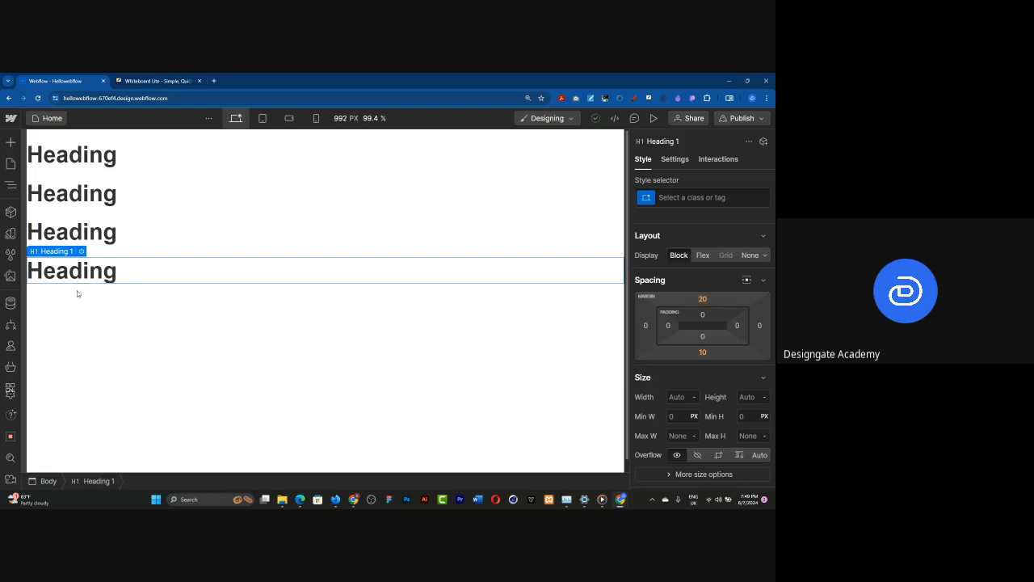
{"action": "left_click", "coordinate": [98, 164]}
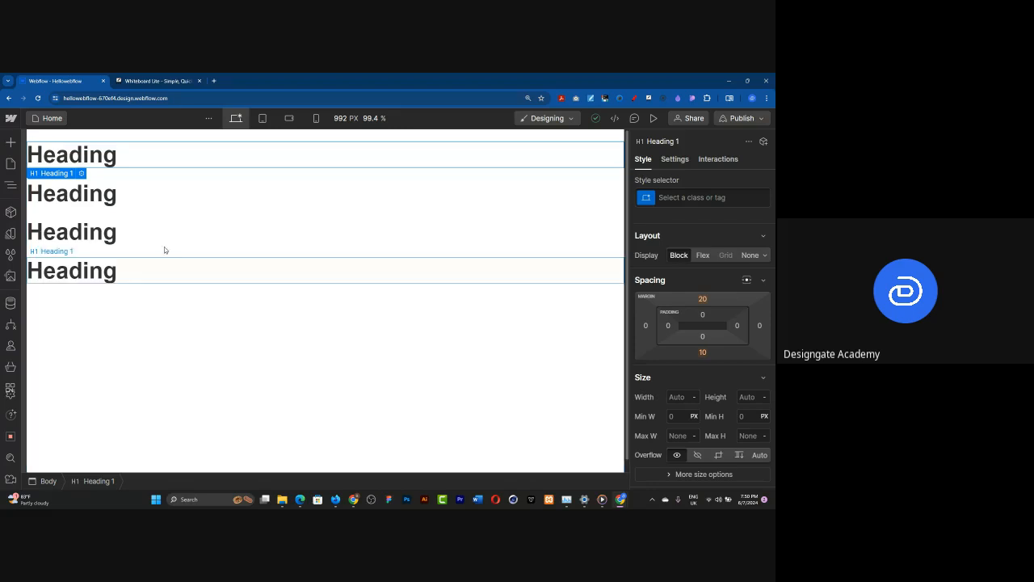
{"action": "left_click", "coordinate": [100, 200]}
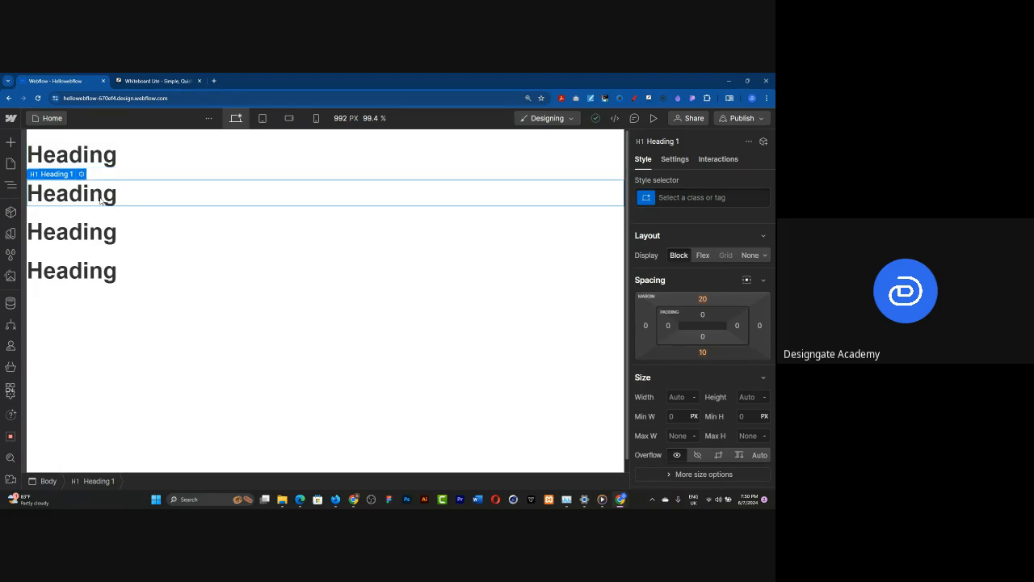
Set the first heading's display to Flex, comparing it with Block
{"action": "left_click", "coordinate": [91, 161]}
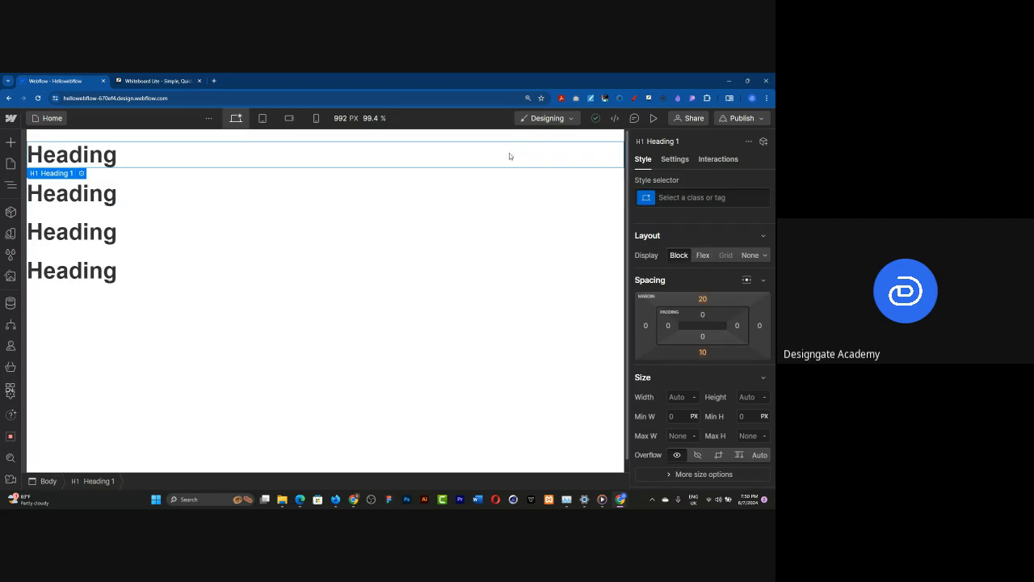
{"action": "left_click", "coordinate": [700, 256]}
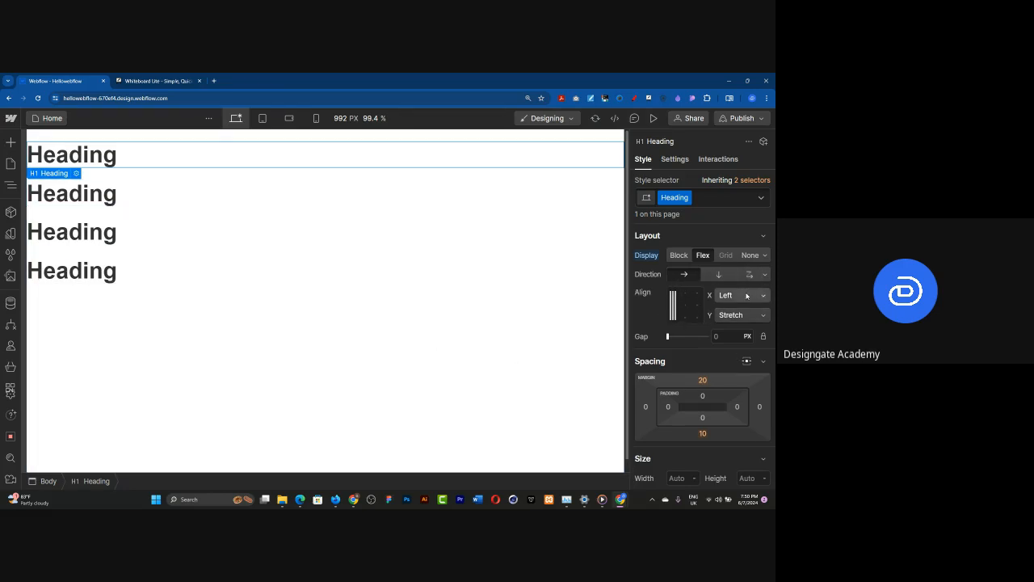
{"action": "left_click", "coordinate": [678, 255]}
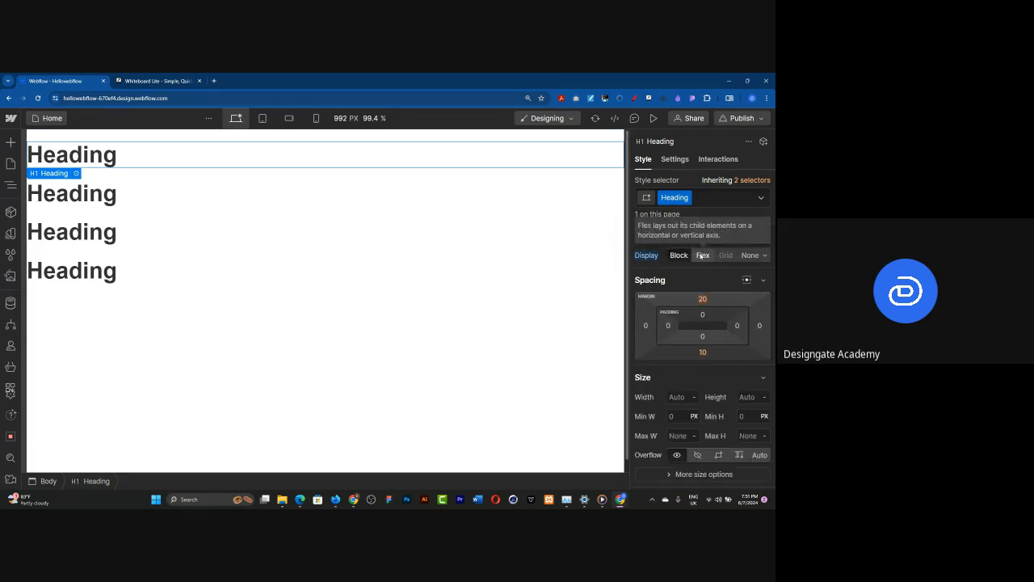
{"action": "left_click", "coordinate": [702, 255]}
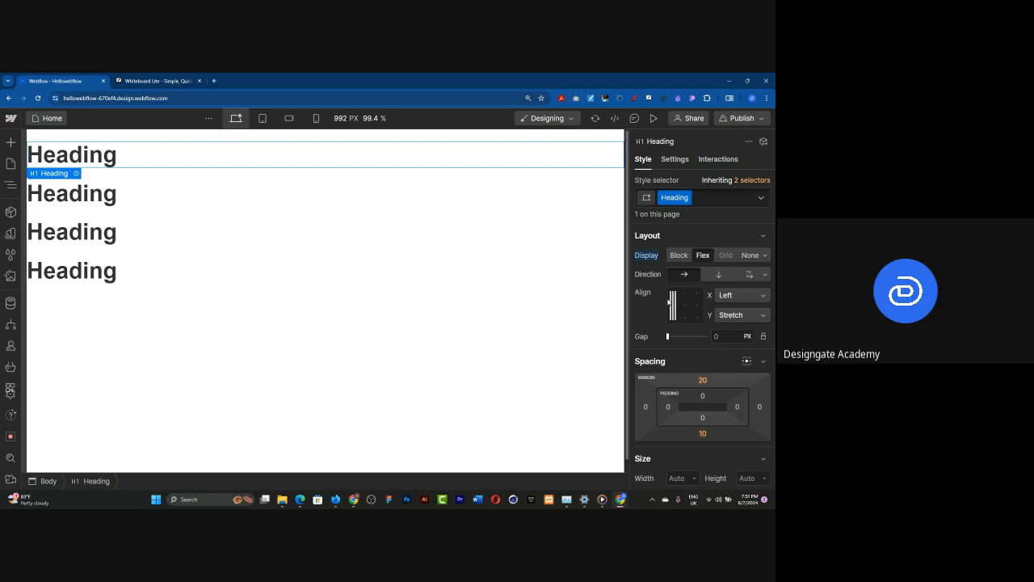
Try center, right, left and space-between horizontal alignment on the first heading's flex layout
{"action": "left_click", "coordinate": [685, 294]}
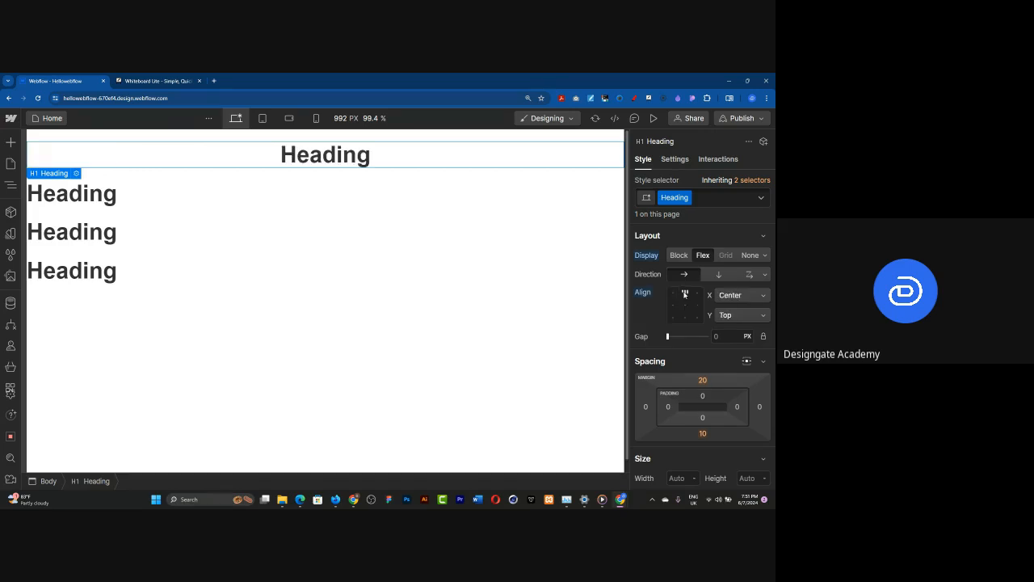
{"action": "left_click", "coordinate": [684, 293]}
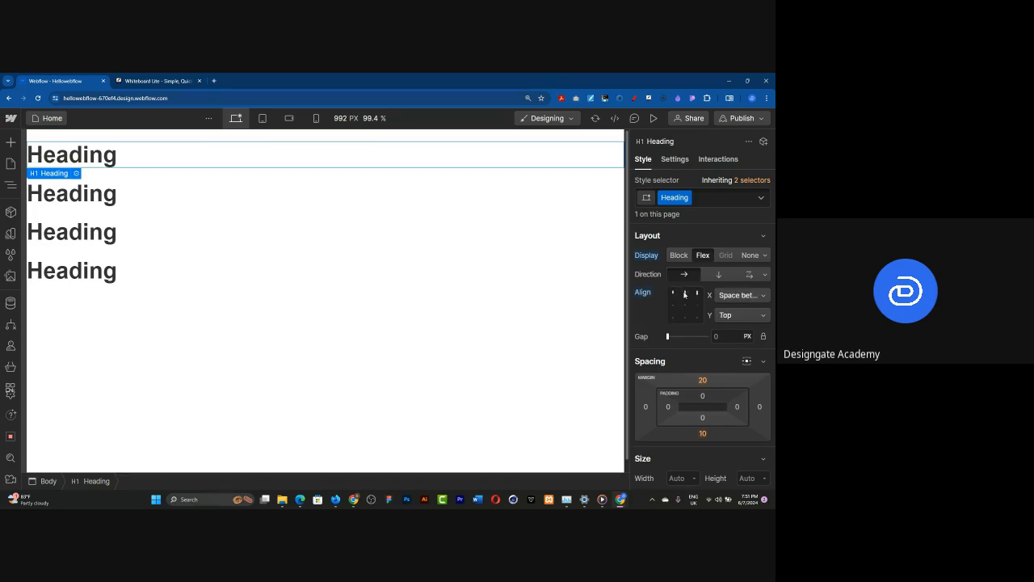
{"action": "left_click", "coordinate": [684, 294]}
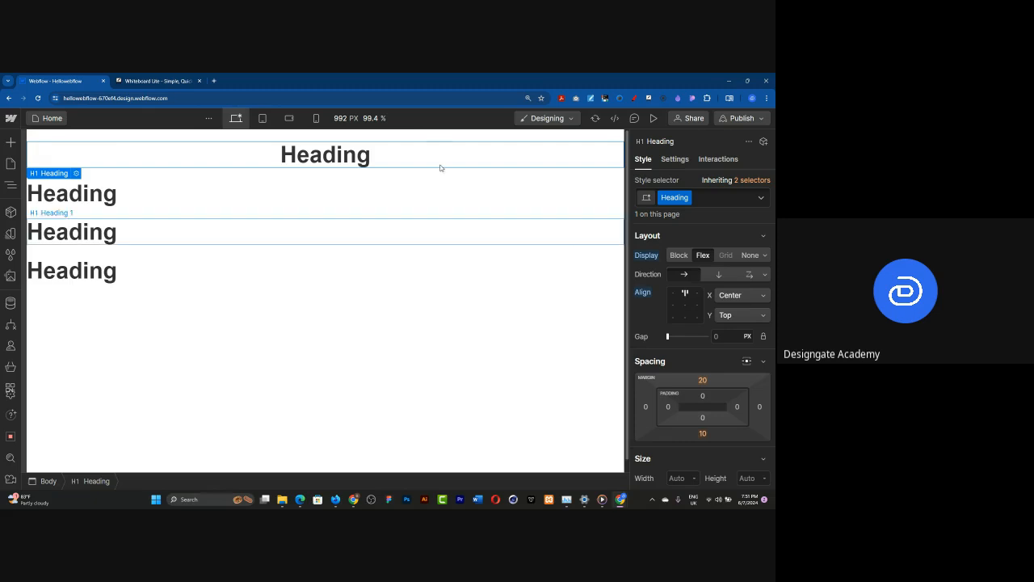
{"action": "left_click", "coordinate": [698, 294]}
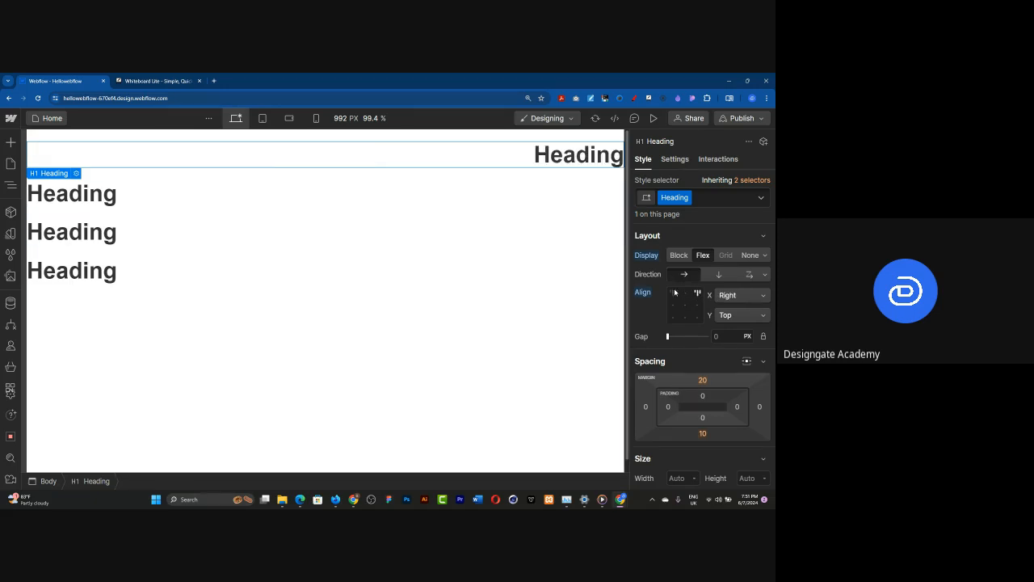
{"action": "left_click", "coordinate": [673, 293]}
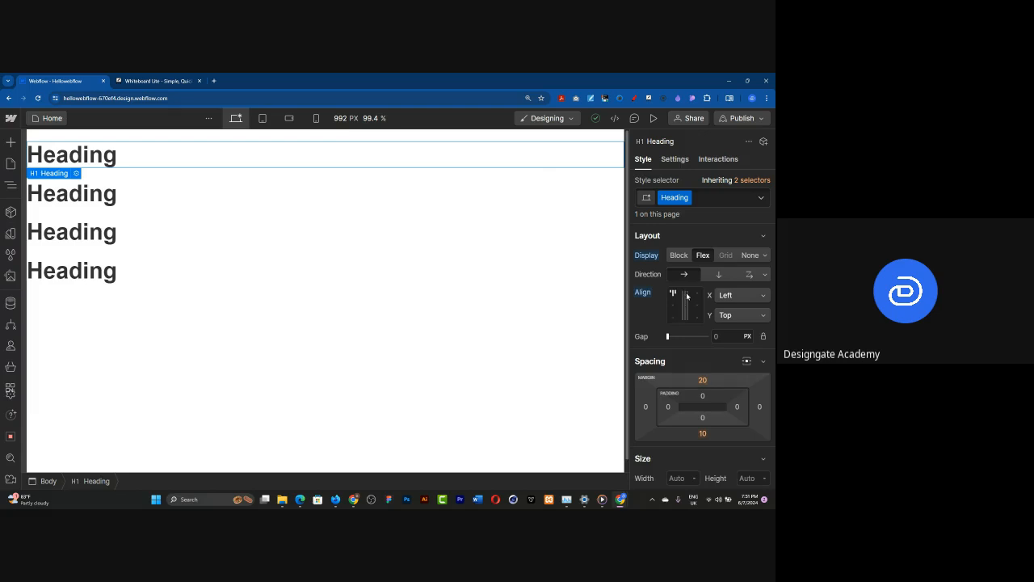
{"action": "left_click", "coordinate": [686, 297]}
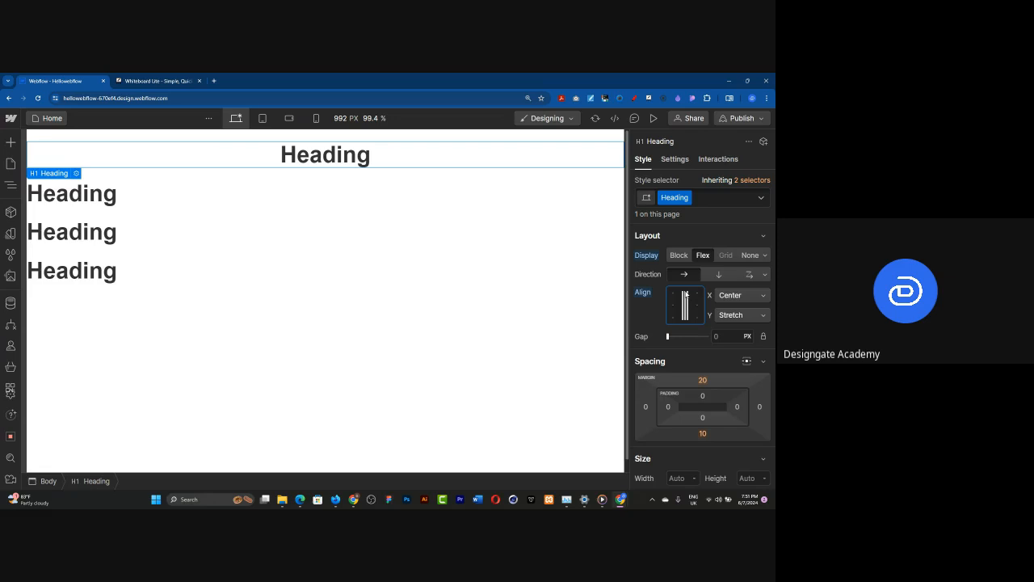
{"action": "left_click", "coordinate": [686, 296]}
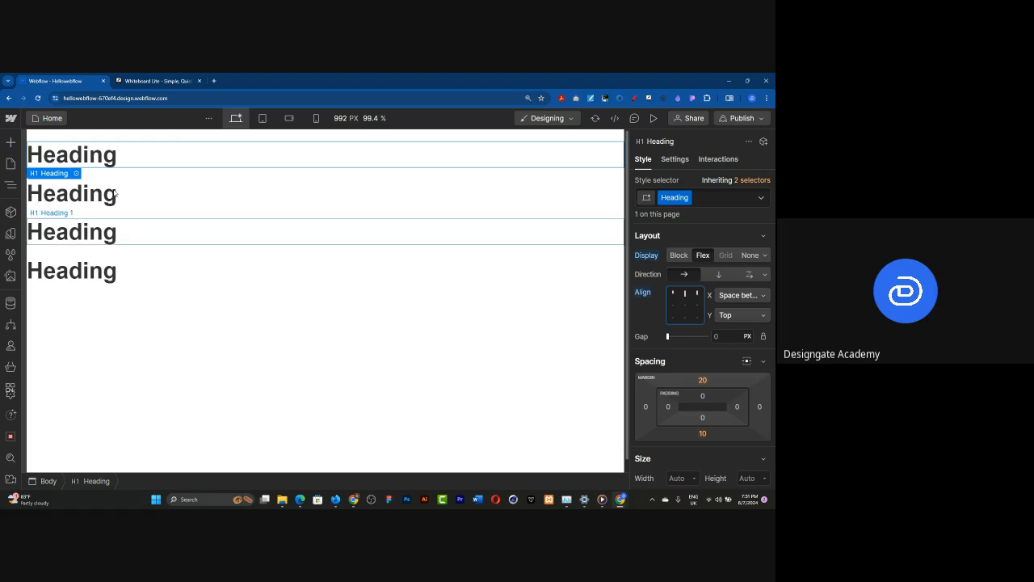
Compare with the second heading's Block display, then set the first heading's display to Block
{"action": "left_click", "coordinate": [355, 193]}
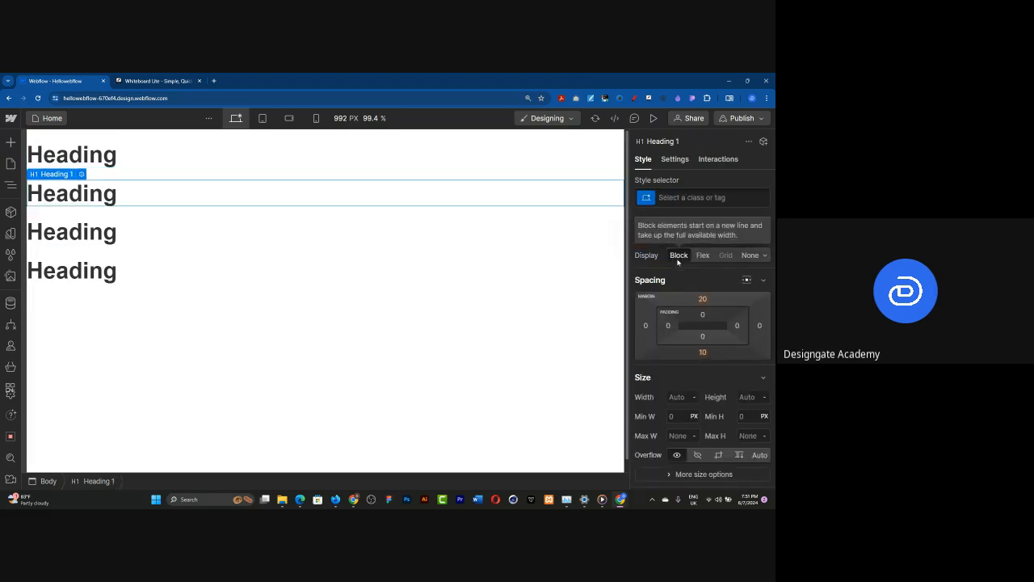
{"action": "left_click", "coordinate": [95, 166]}
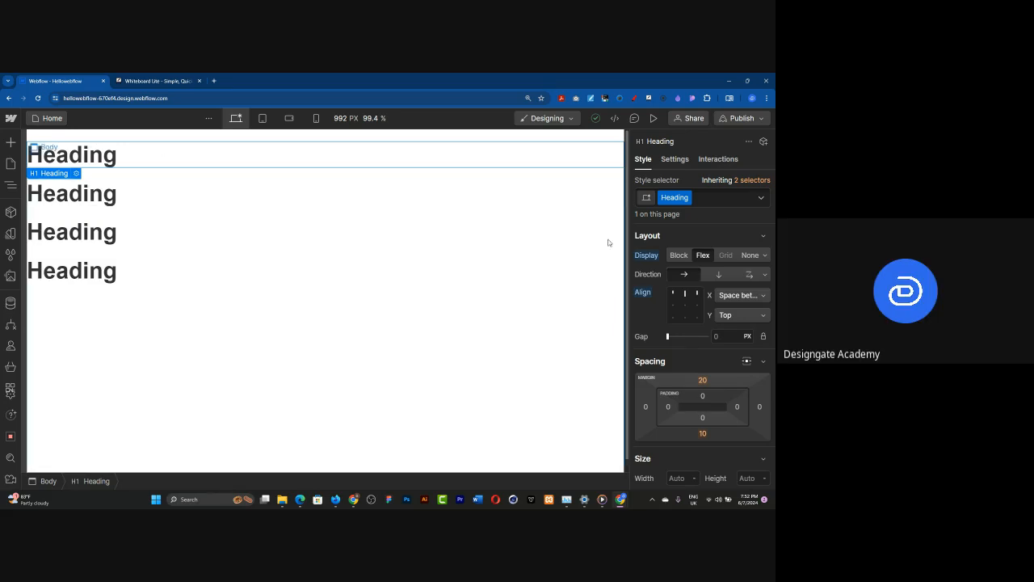
{"action": "left_click", "coordinate": [678, 257]}
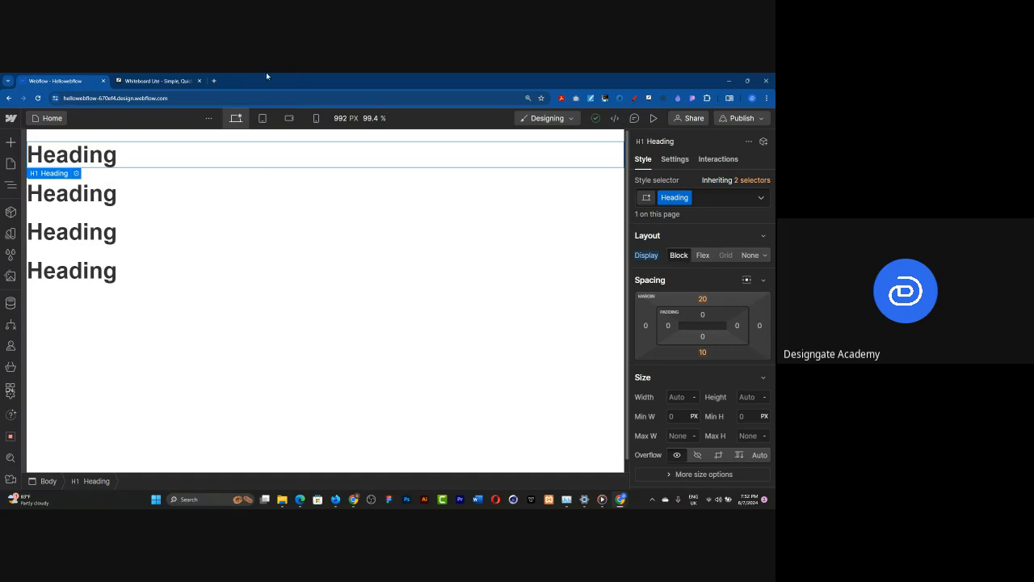
Switch to the Whiteboard Lite tab and place a rectangle in the empty drawing area
{"action": "left_click", "coordinate": [158, 80]}
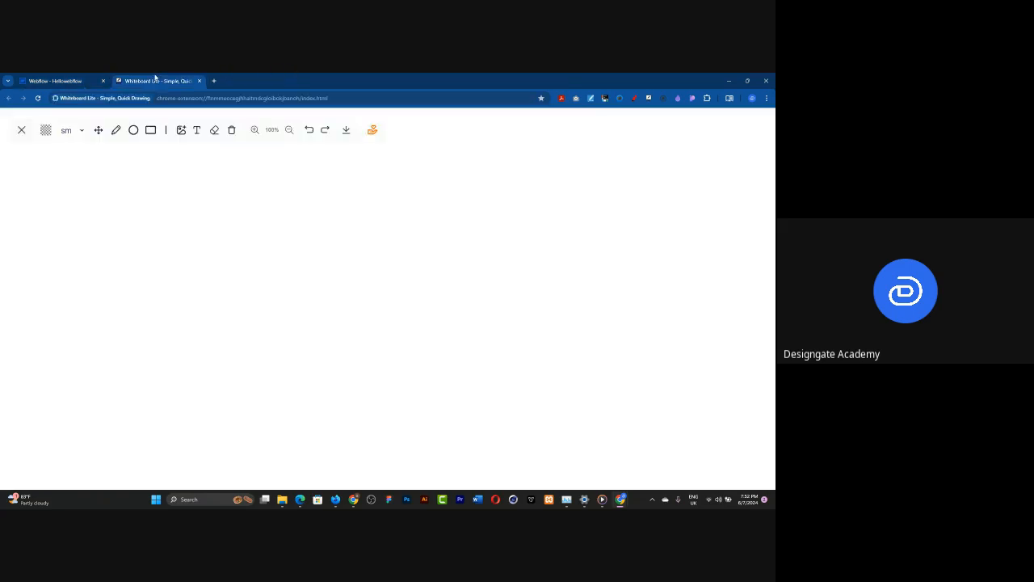
{"action": "left_click", "coordinate": [149, 132]}
{"action": "left_click", "coordinate": [49, 168]}
Open the Miro website in place of the whiteboard and sign in with the Designgate Academy Google account
{"action": "left_click", "coordinate": [205, 99]}
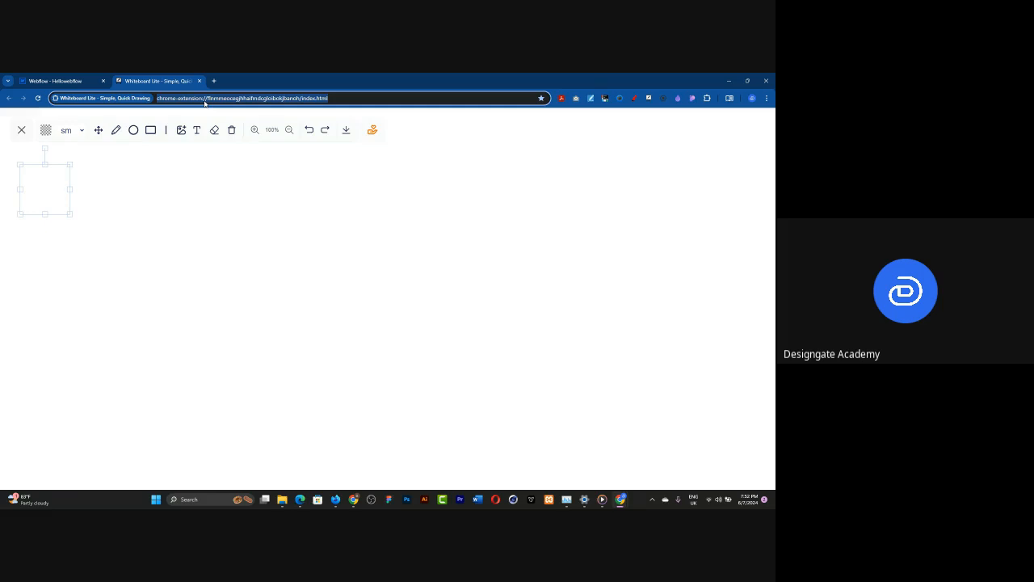
{"action": "type", "text": "mir"}
{"action": "key", "text": "Return"}
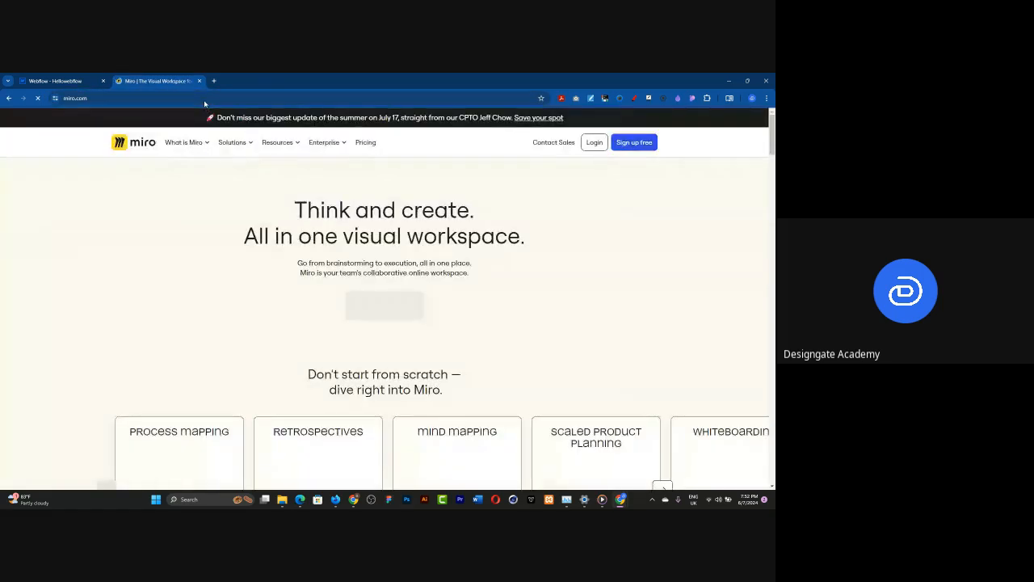
{"action": "left_click", "coordinate": [598, 145]}
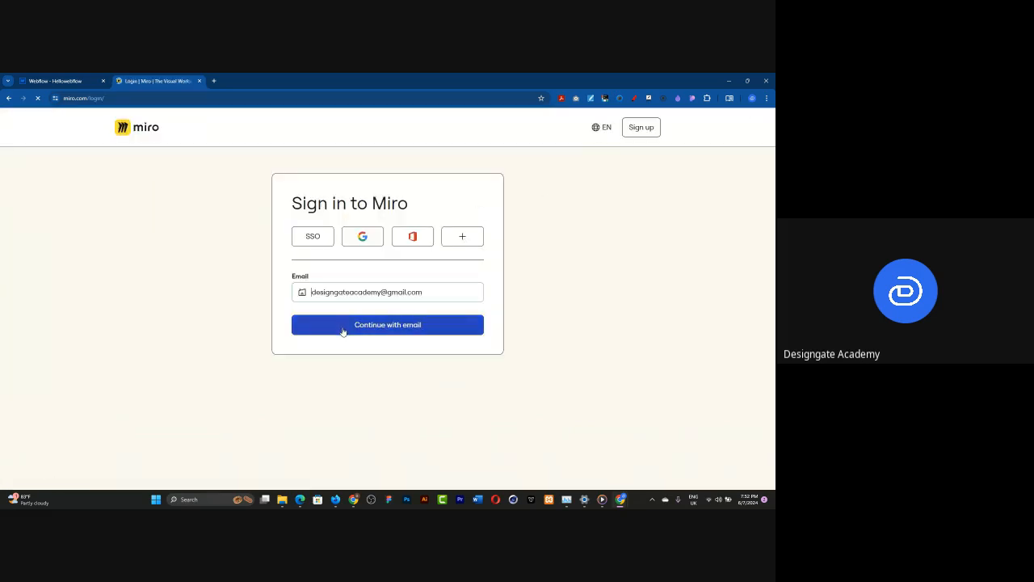
{"action": "left_click", "coordinate": [365, 236]}
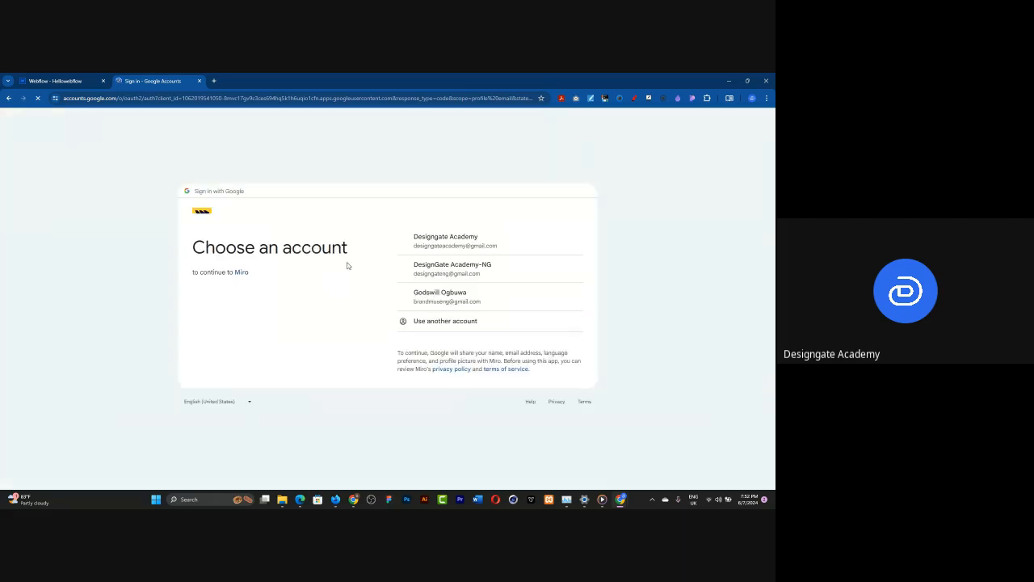
{"action": "left_click", "coordinate": [456, 249]}
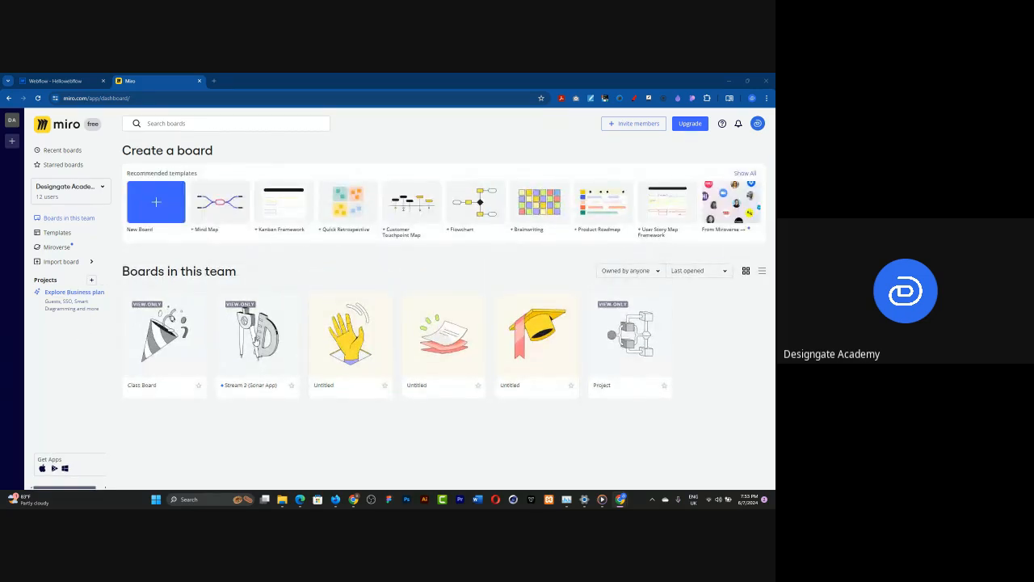
Open the team's Class Board and view its browser wireframe and dashboard images together
{"action": "left_click", "coordinate": [156, 339]}
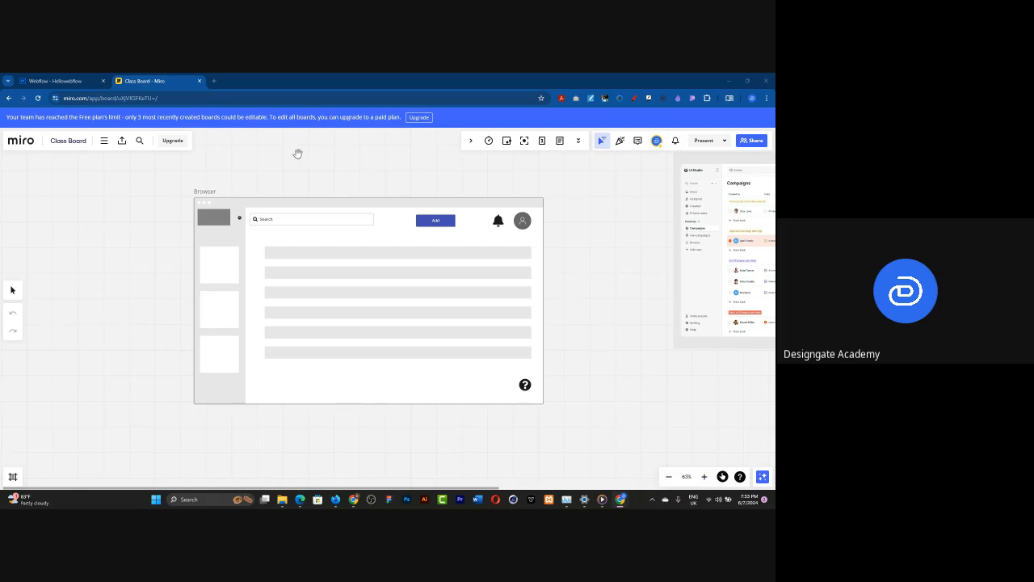
{"action": "scroll", "coordinate": [117, 235], "scroll_direction": "down", "scroll_amount": 5}
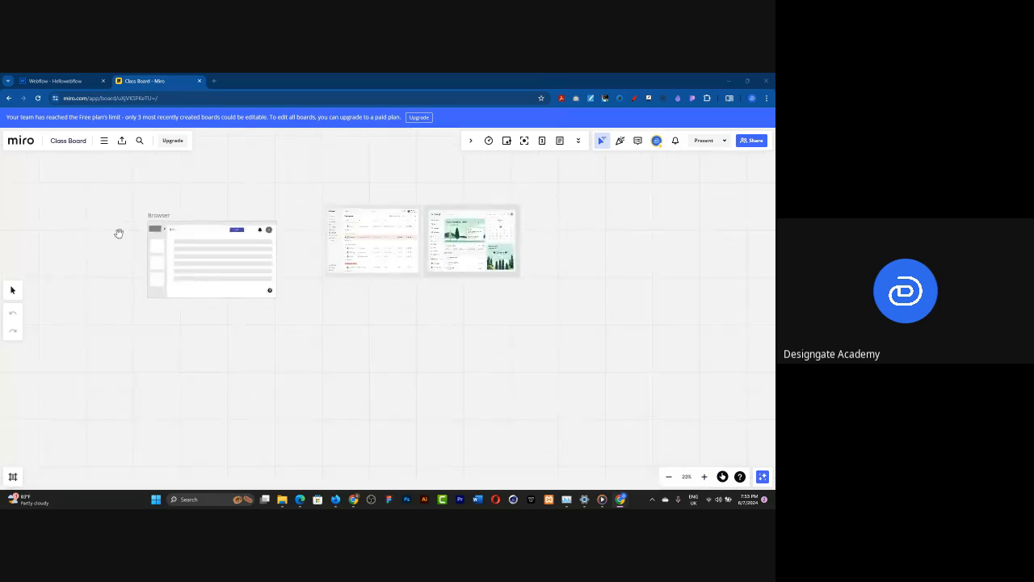
{"action": "scroll", "coordinate": [531, 229], "scroll_direction": "up", "scroll_amount": 3}
{"action": "scroll", "coordinate": [695, 252], "scroll_direction": "up", "scroll_amount": 2}
{"action": "scroll", "coordinate": [569, 243], "scroll_direction": "up", "scroll_amount": 3}
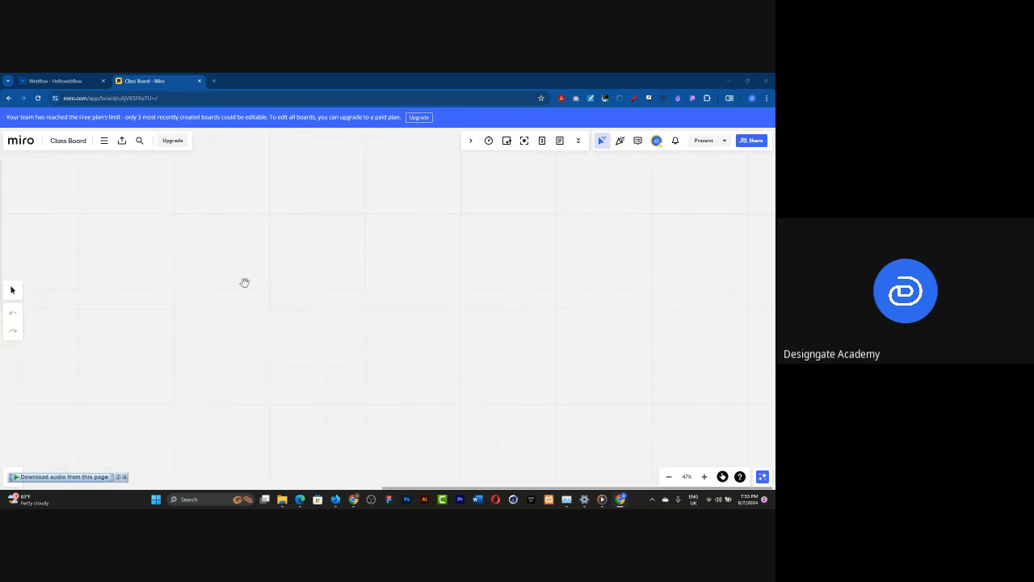
{"action": "left_click", "coordinate": [103, 143]}
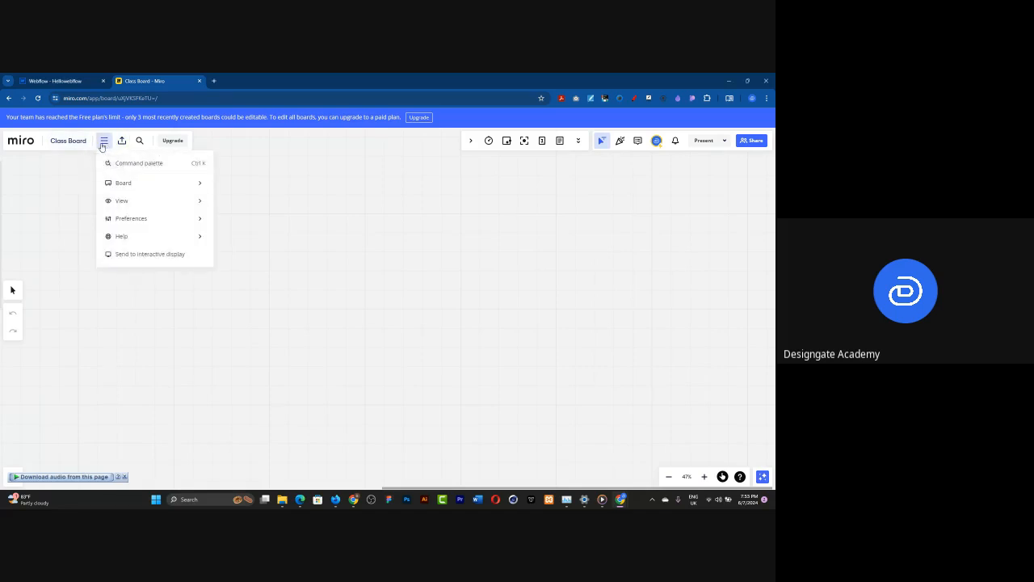
{"action": "left_click", "coordinate": [103, 143]}
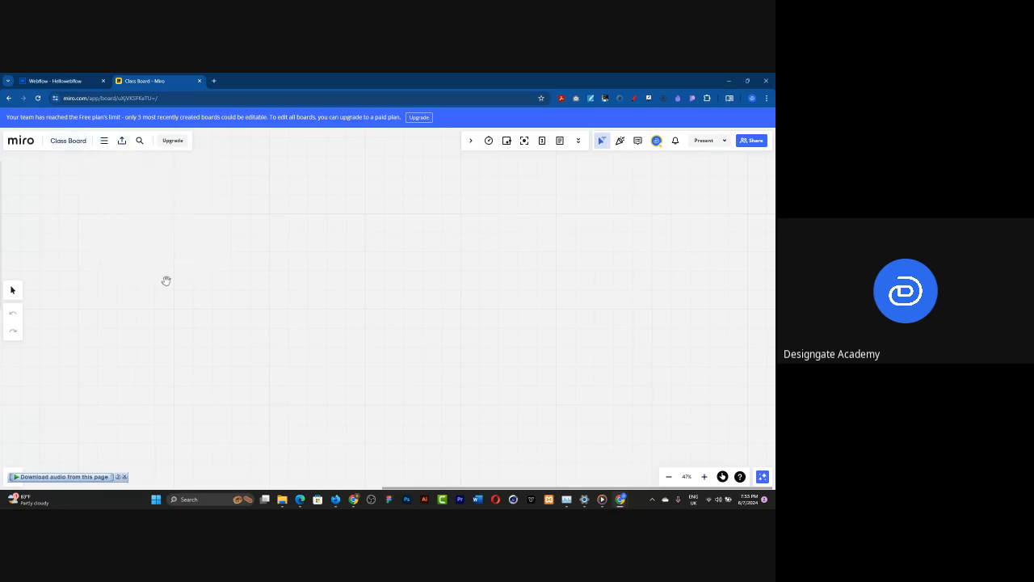
Leave the view-only Class Board for the team's board list and open the first Untitled board
{"action": "left_click", "coordinate": [24, 143]}
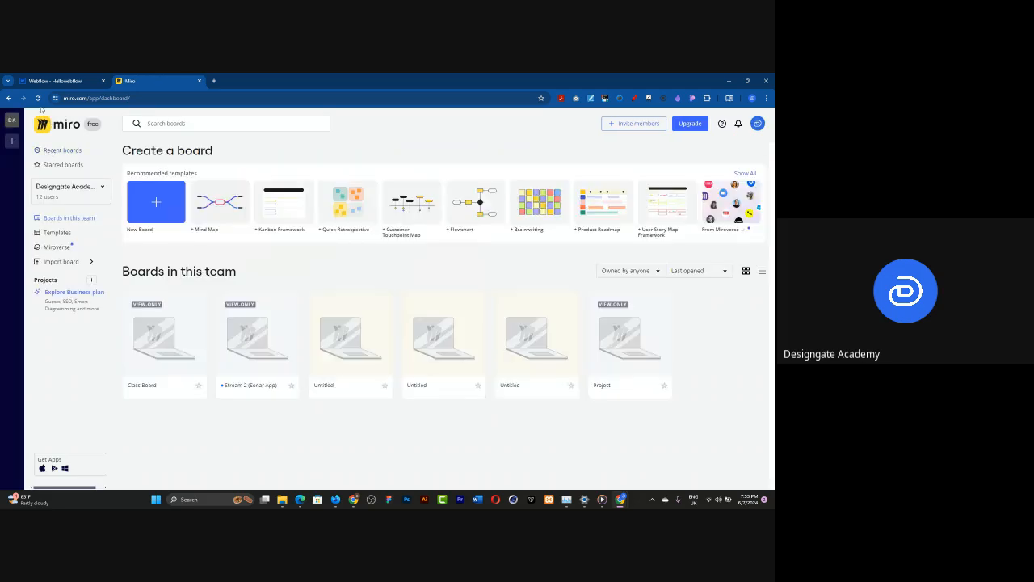
{"action": "left_click", "coordinate": [152, 348]}
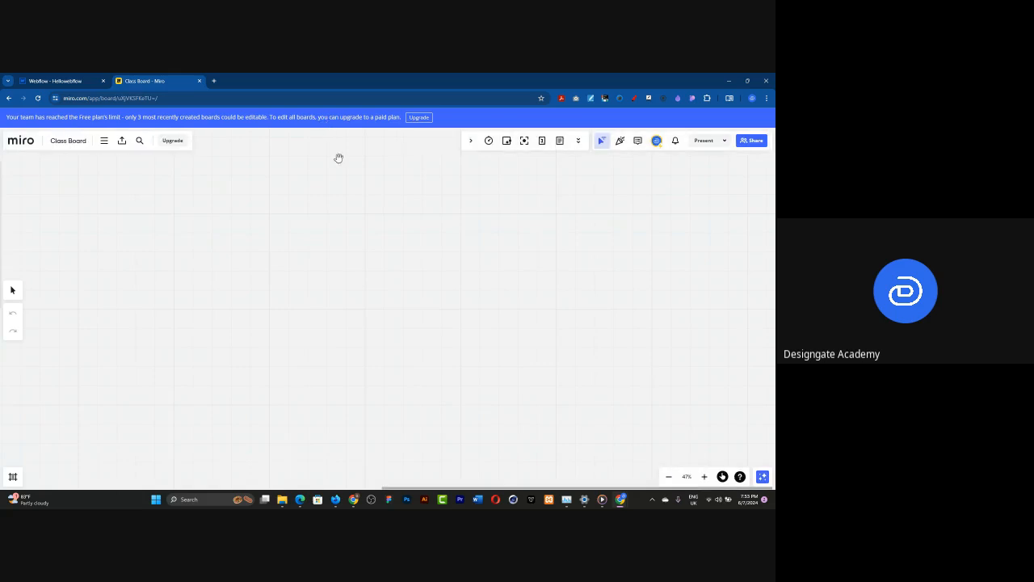
{"action": "left_click", "coordinate": [9, 98]}
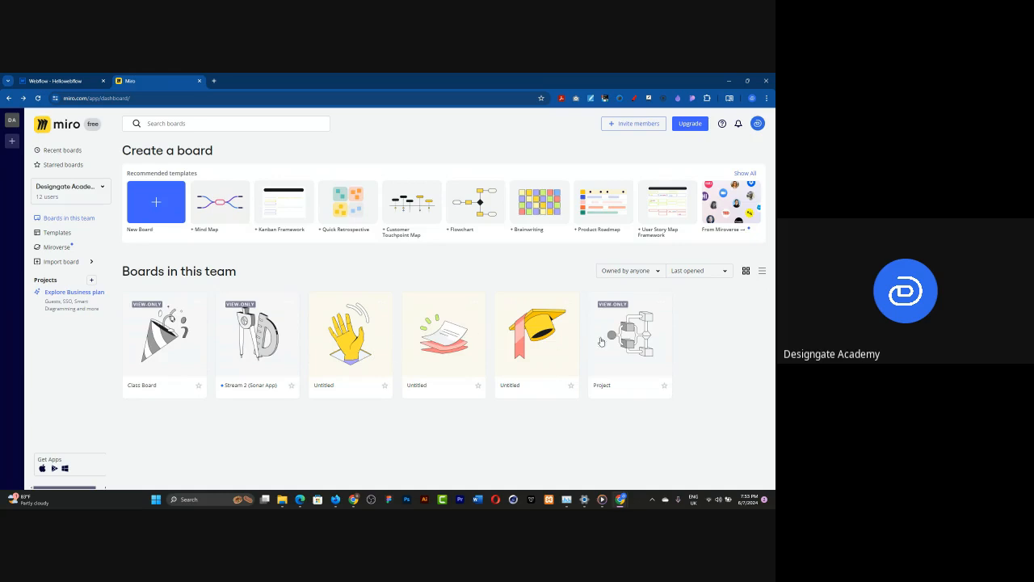
{"action": "right_click", "coordinate": [371, 334]}
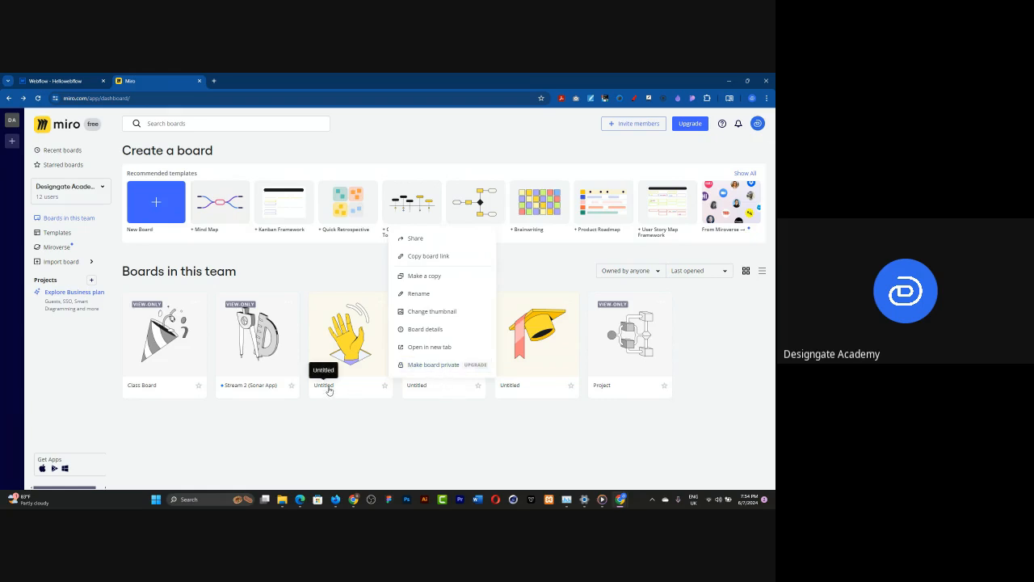
{"action": "left_click", "coordinate": [572, 435]}
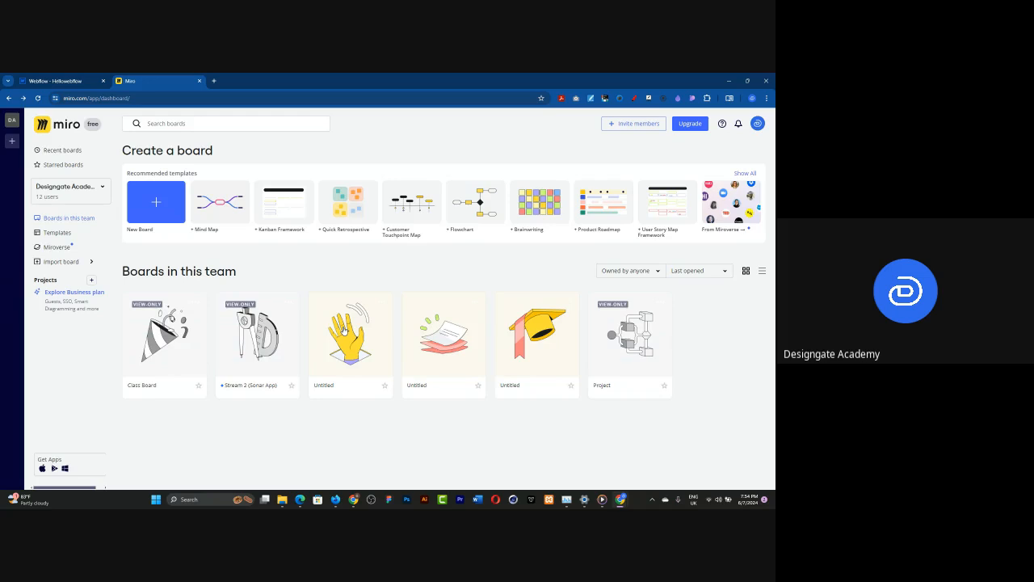
{"action": "left_click", "coordinate": [344, 330]}
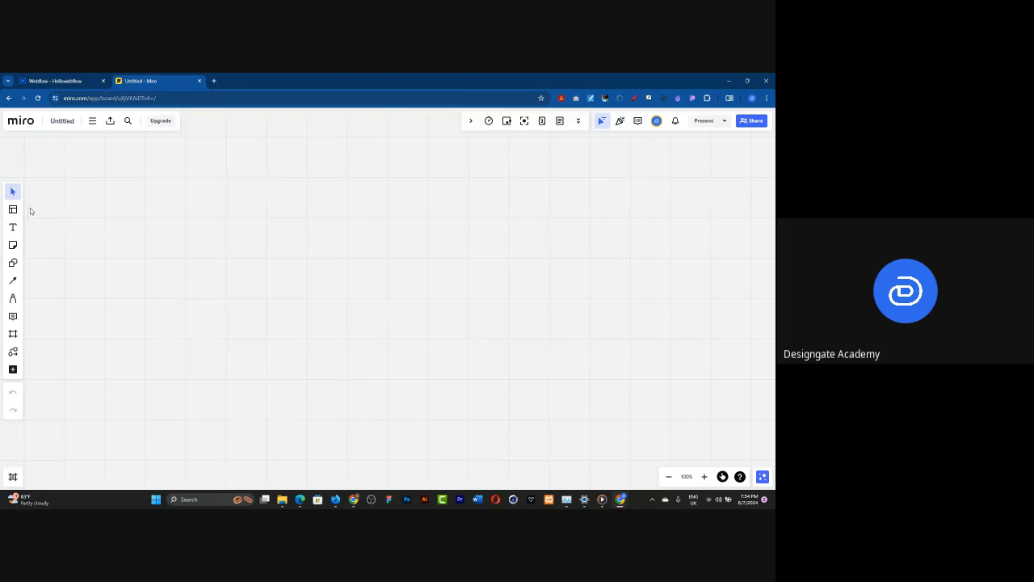
Add a Browser-size frame to the empty board without using a template
{"action": "left_click", "coordinate": [13, 209]}
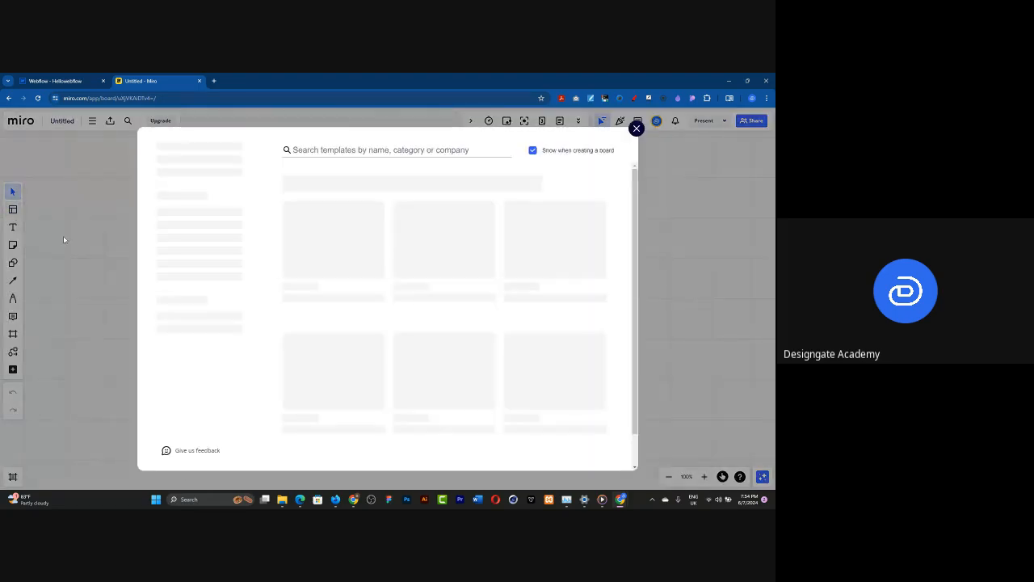
{"action": "left_click", "coordinate": [637, 129]}
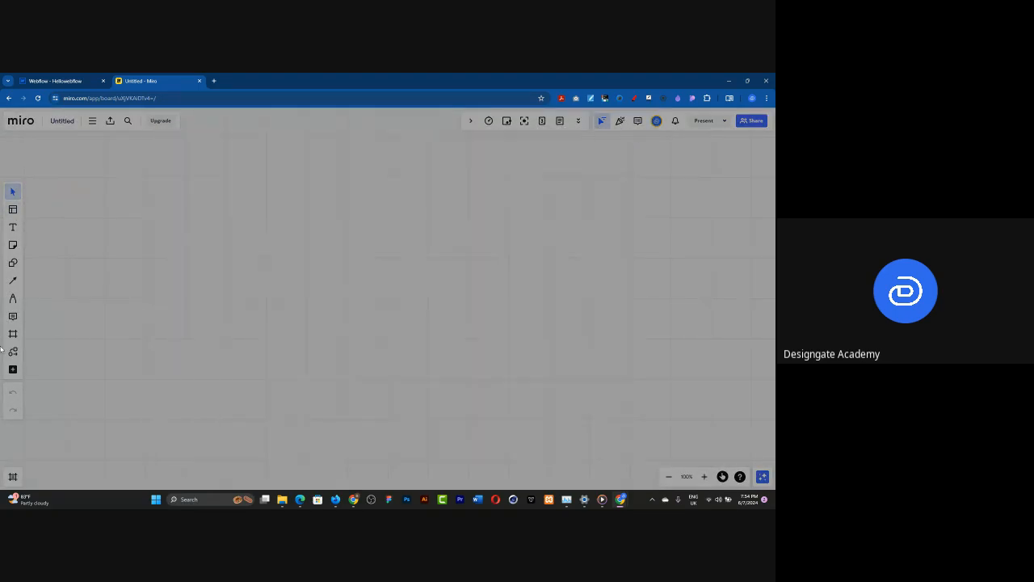
{"action": "left_click", "coordinate": [12, 333]}
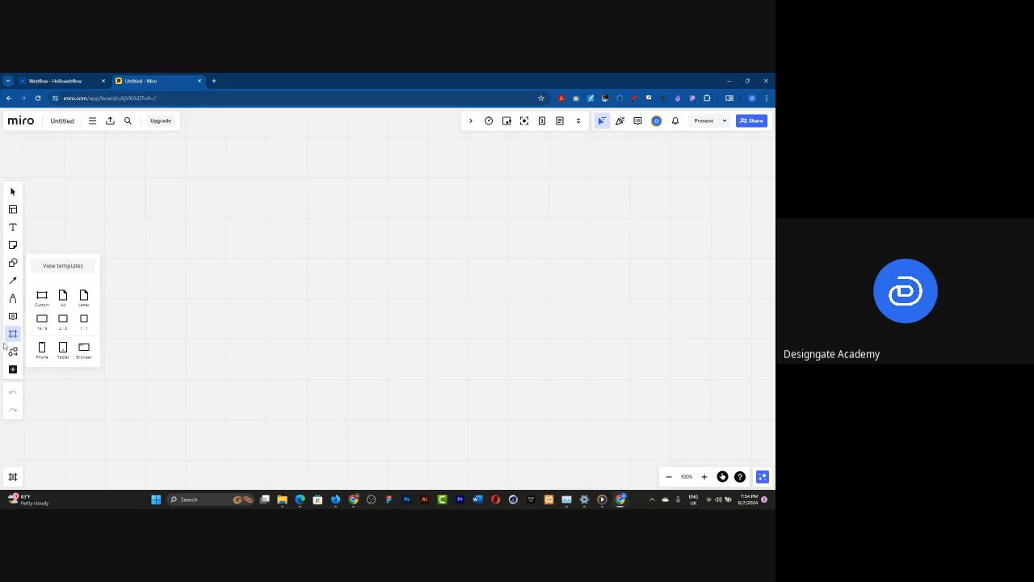
{"action": "left_click", "coordinate": [81, 346]}
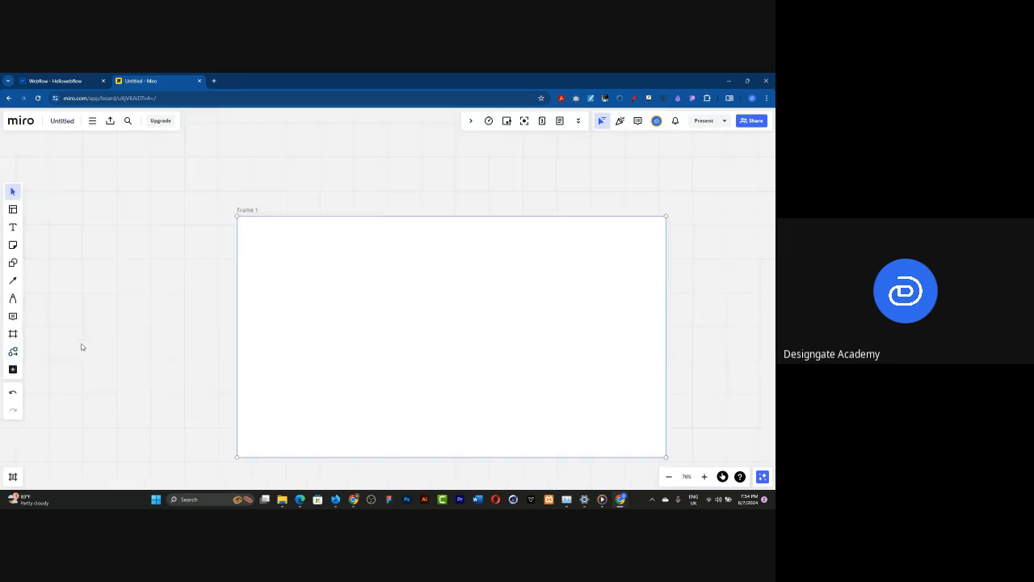
{"action": "left_click_drag", "start_coordinate": [522, 338], "coordinate": [488, 290]}
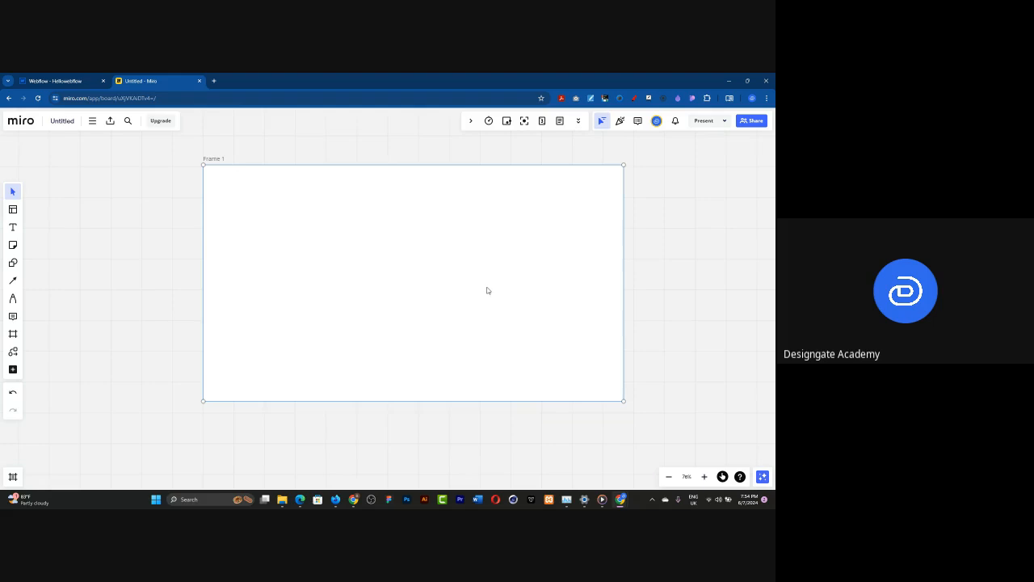
Draw a thin rectangle spanning nearly the full width of the frame, just below its upper edge
{"action": "scroll", "coordinate": [549, 242], "scroll_direction": "up", "scroll_amount": 3}
{"action": "left_click_drag", "start_coordinate": [483, 241], "coordinate": [488, 241]}
{"action": "left_click", "coordinate": [13, 262]}
{"action": "left_click", "coordinate": [41, 268]}
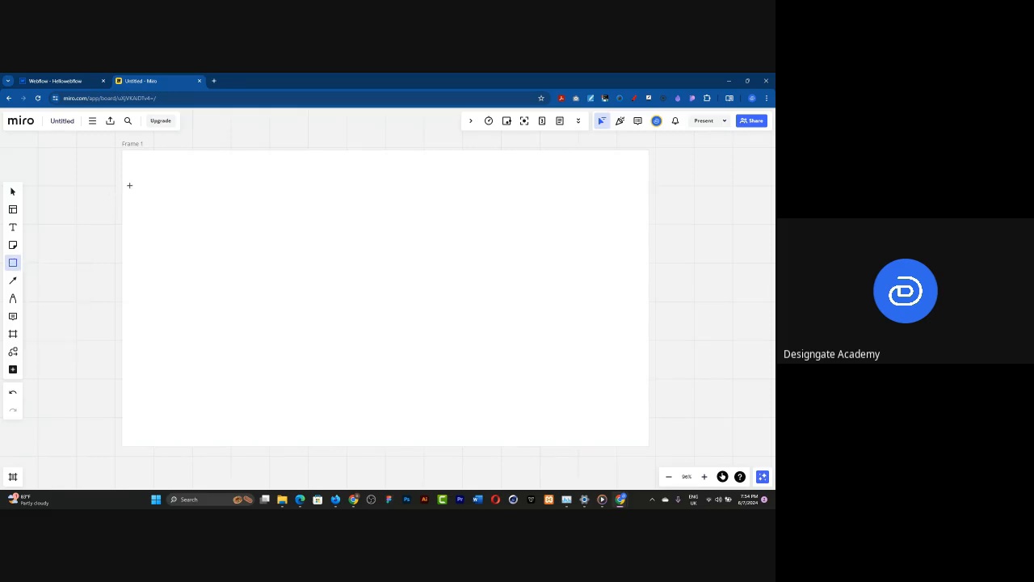
{"action": "left_click_drag", "start_coordinate": [133, 173], "coordinate": [636, 195]}
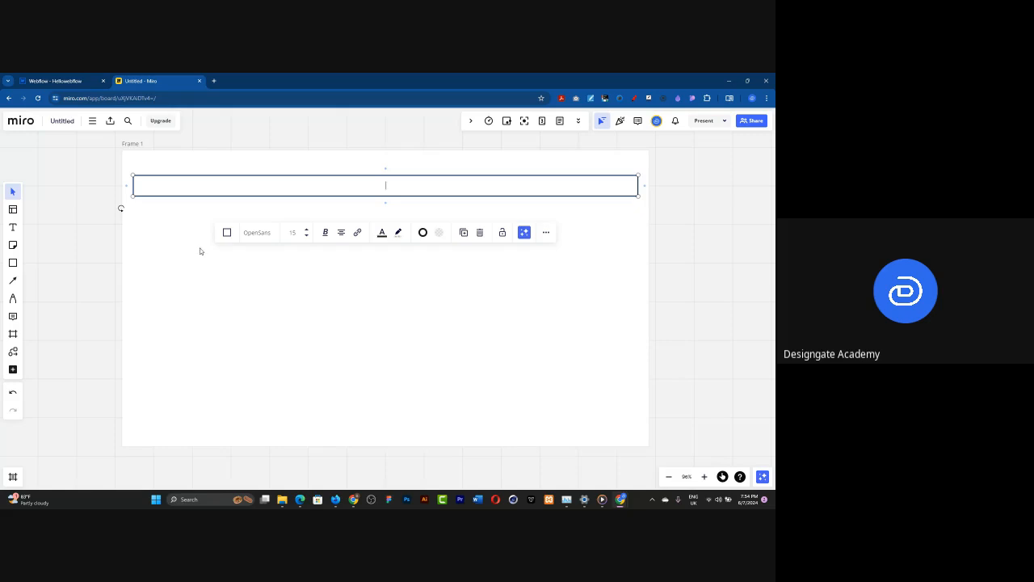
{"action": "left_click", "coordinate": [273, 166]}
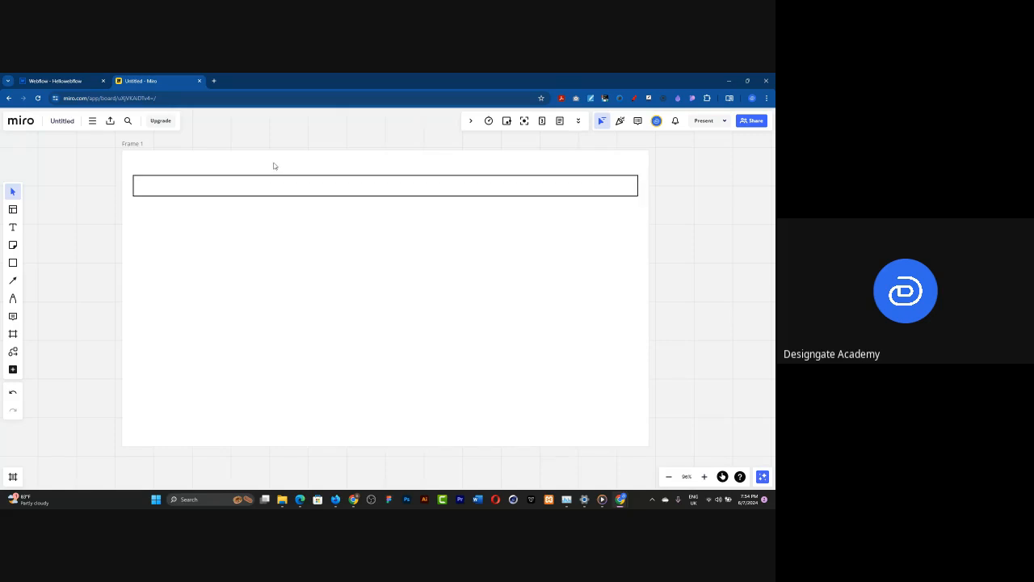
Duplicate the full-width rectangle five times so that six evenly spaced bars are stacked down the frame
{"action": "left_click", "coordinate": [265, 187]}
{"action": "left_click", "coordinate": [265, 189]}
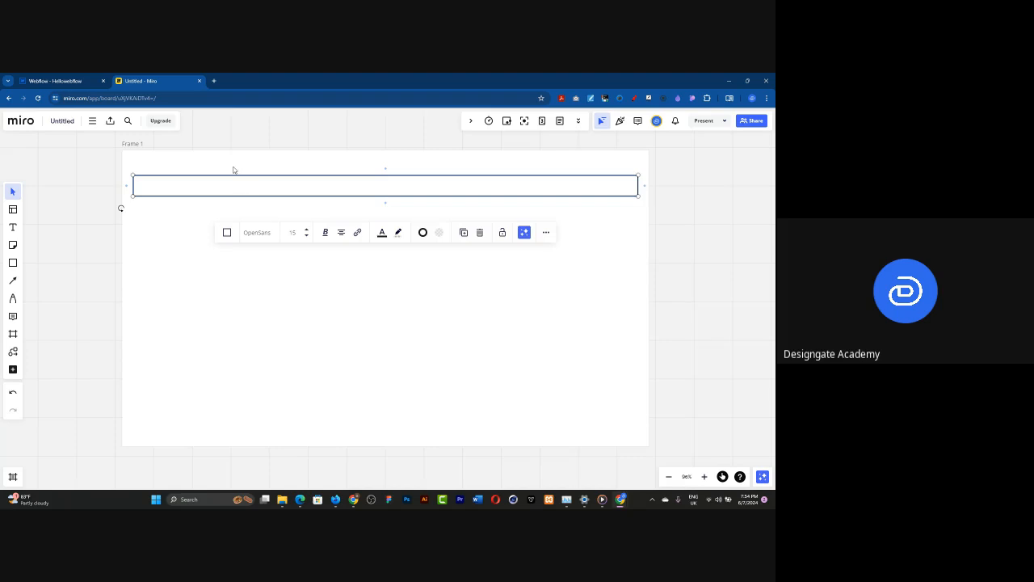
{"action": "left_click", "coordinate": [234, 171]}
{"action": "left_click", "coordinate": [232, 186]}
{"action": "left_click", "coordinate": [231, 186]}
{"action": "key", "text": "ctrl+d"}
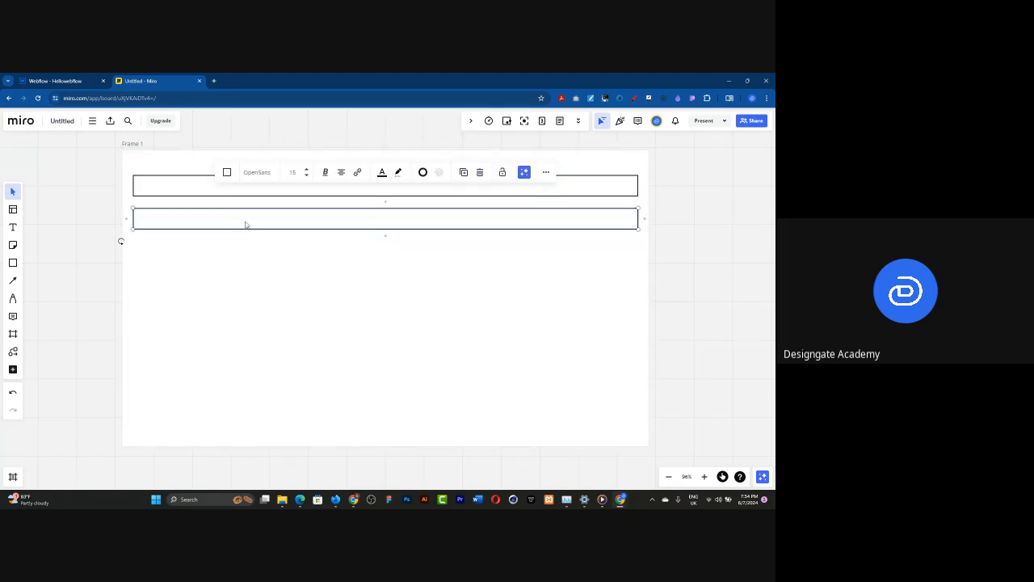
{"action": "key", "text": "ctrl+d"}
{"action": "key", "text": "ctrl+d"}
{"action": "key", "text": "ctrl+d"}
{"action": "key", "text": "ctrl+d"}
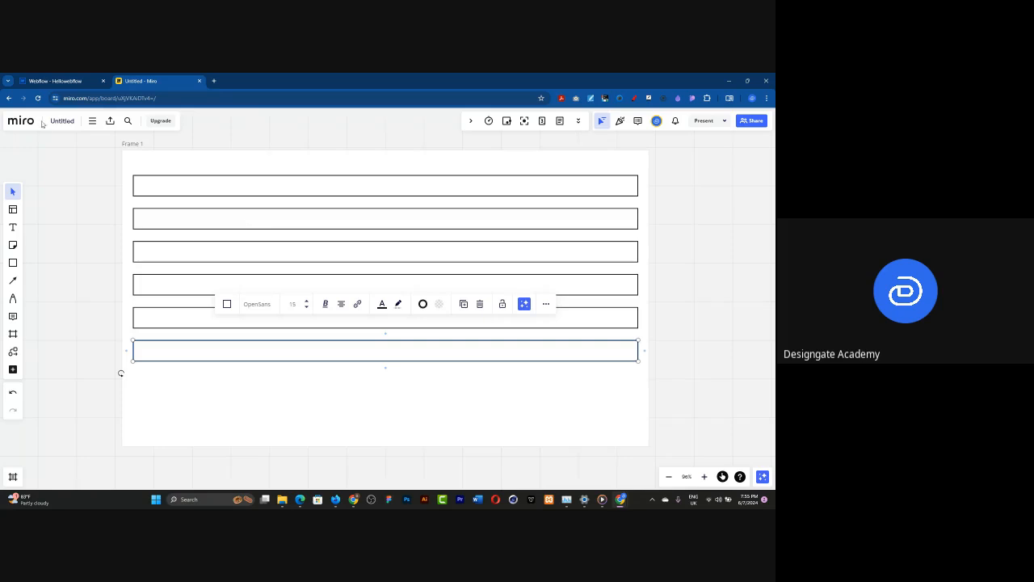
Switch to the Webflow tab and inspect the display setting of the second and third headings
{"action": "left_click", "coordinate": [53, 81]}
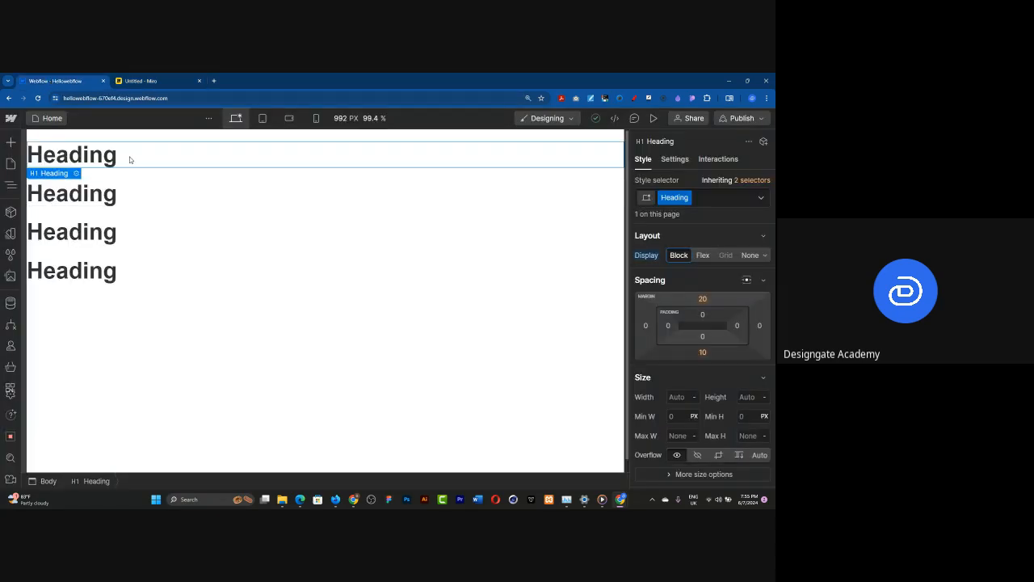
{"action": "left_click", "coordinate": [118, 194]}
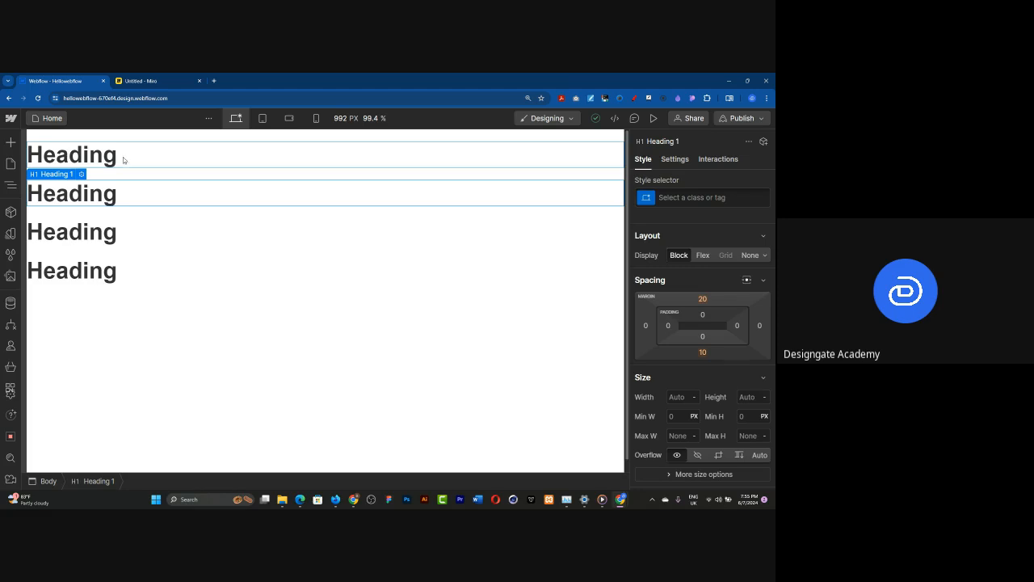
{"action": "left_click", "coordinate": [108, 233]}
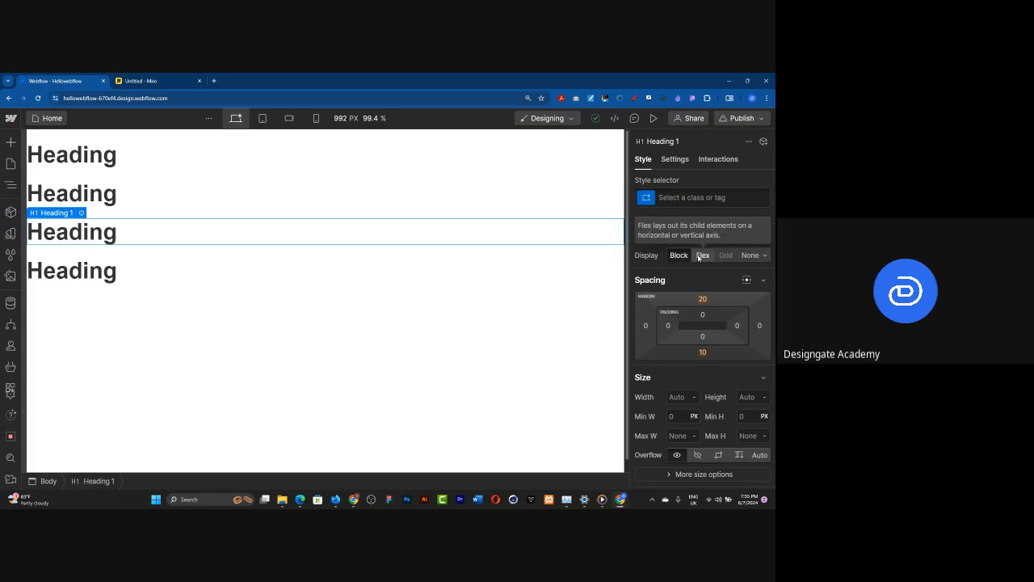
Switch back to the Miro board and shorten the uppermost bar to a small block at the frame's left edge
{"action": "left_click", "coordinate": [141, 82]}
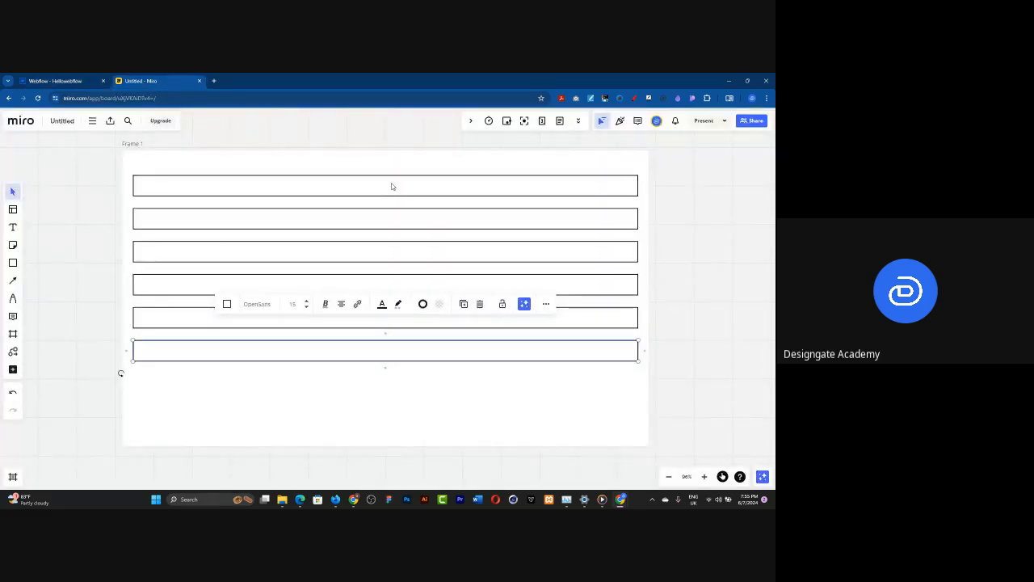
{"action": "left_click", "coordinate": [392, 186]}
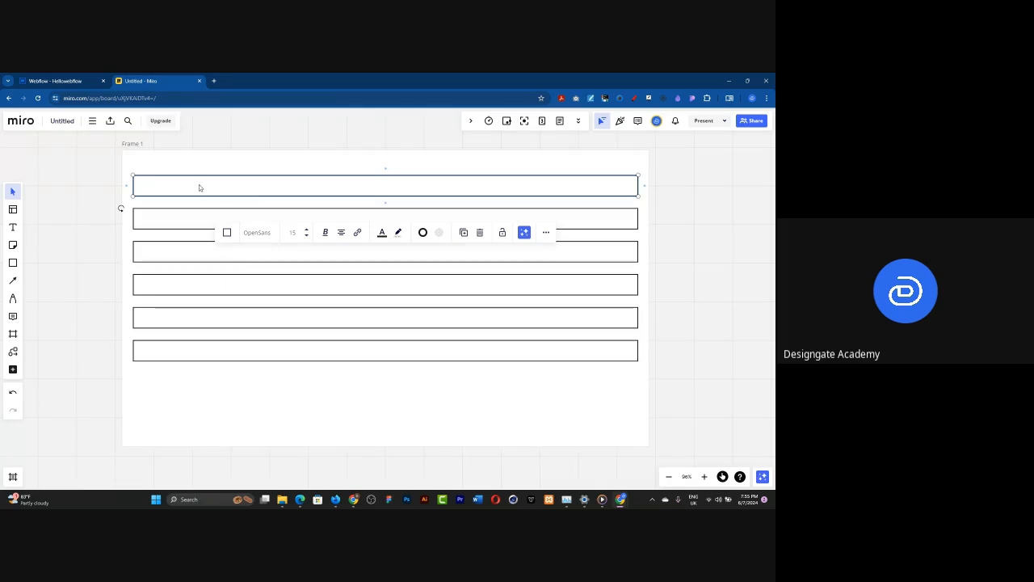
{"action": "left_click_drag", "start_coordinate": [640, 185], "coordinate": [179, 191]}
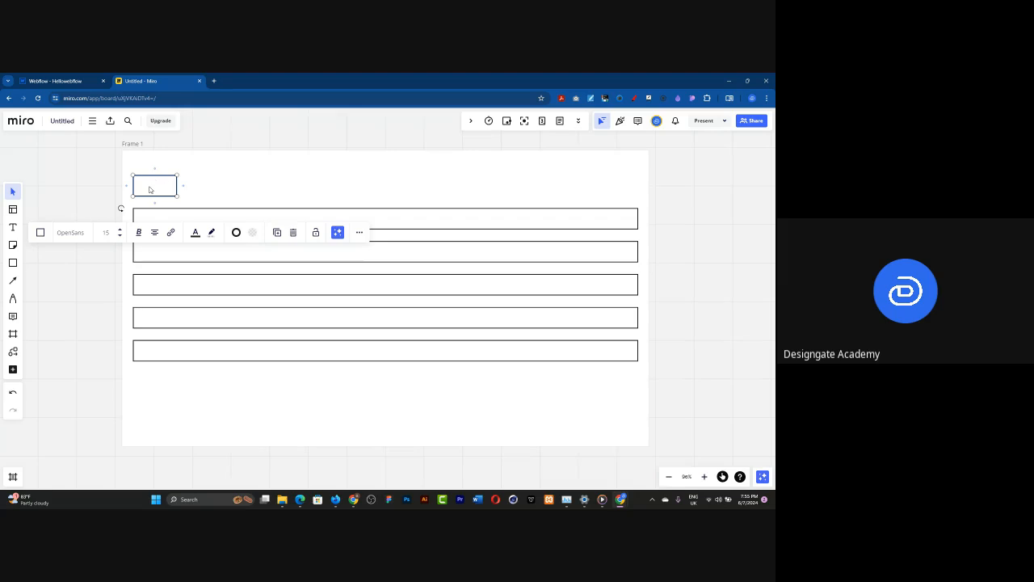
{"action": "mouse_move", "coordinate": [150, 189]}
{"action": "left_mouse_down"}
{"action": "mouse_move", "coordinate": [626, 190]}
{"action": "mouse_move", "coordinate": [151, 189]}
{"action": "left_mouse_up"}
{"action": "left_click", "coordinate": [512, 219]}
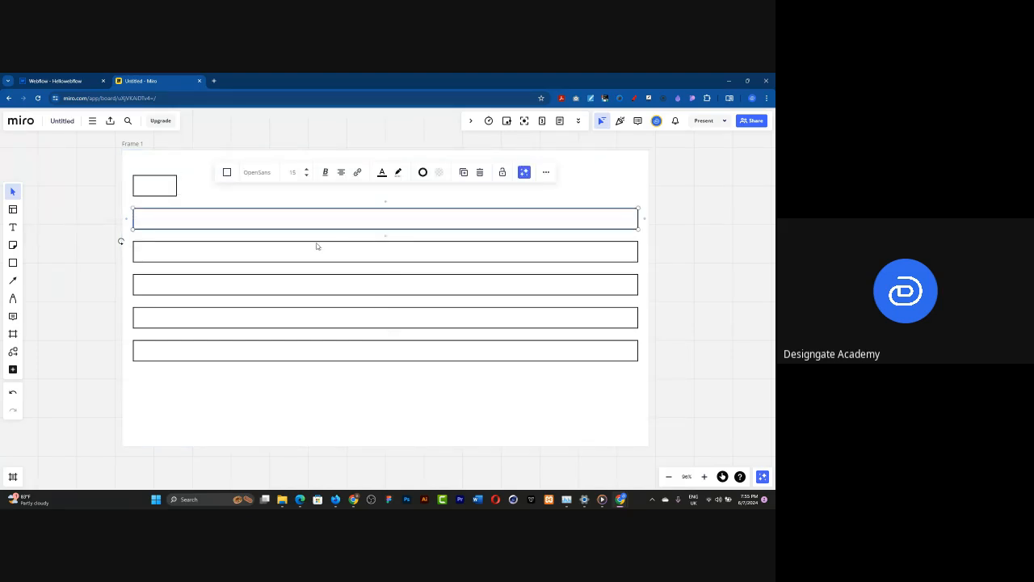
{"action": "left_click", "coordinate": [166, 190]}
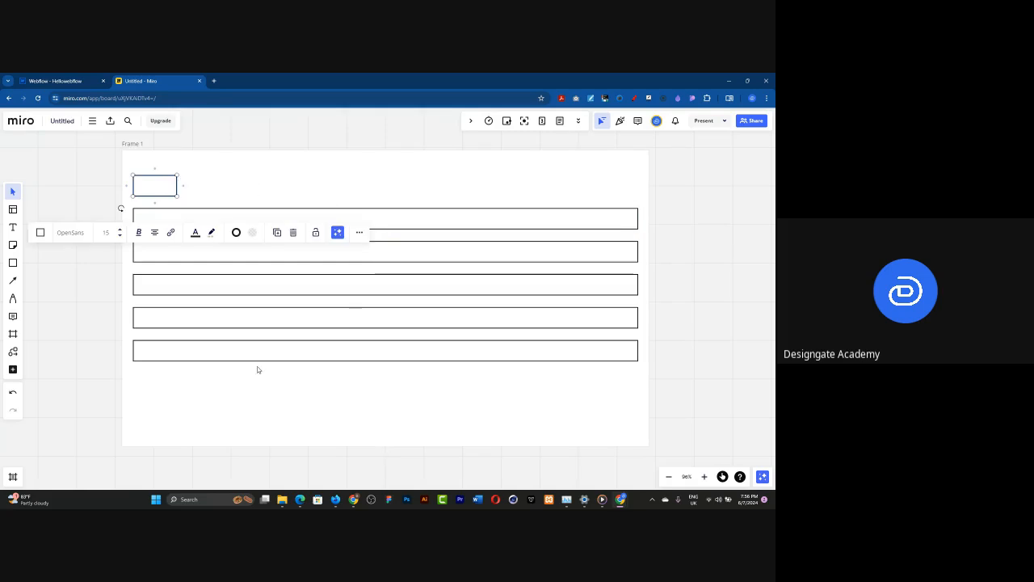
Move the second bar up beside the small block and shorten it to about twice that block's width
{"action": "left_click", "coordinate": [161, 212]}
{"action": "left_click_drag", "start_coordinate": [153, 218], "coordinate": [203, 187]}
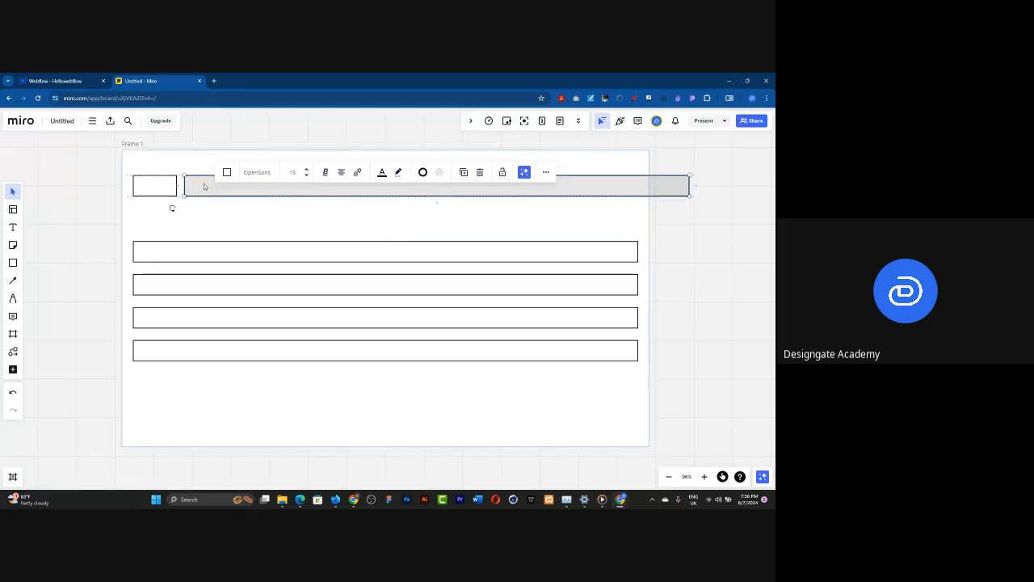
{"action": "left_click_drag", "start_coordinate": [623, 189], "coordinate": [623, 190]}
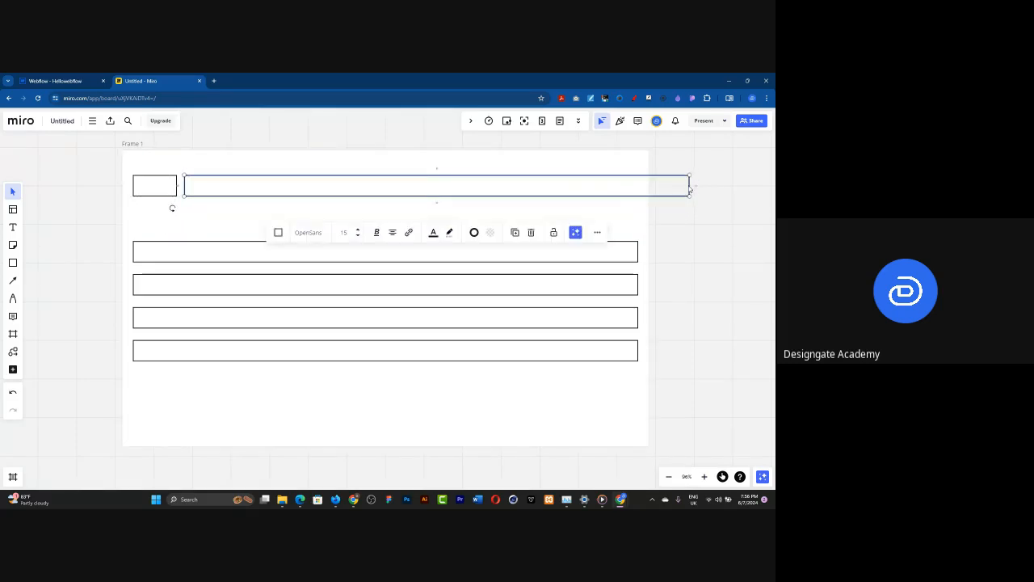
{"action": "left_click_drag", "start_coordinate": [692, 186], "coordinate": [677, 186]}
{"action": "left_click_drag", "start_coordinate": [539, 212], "coordinate": [276, 212]}
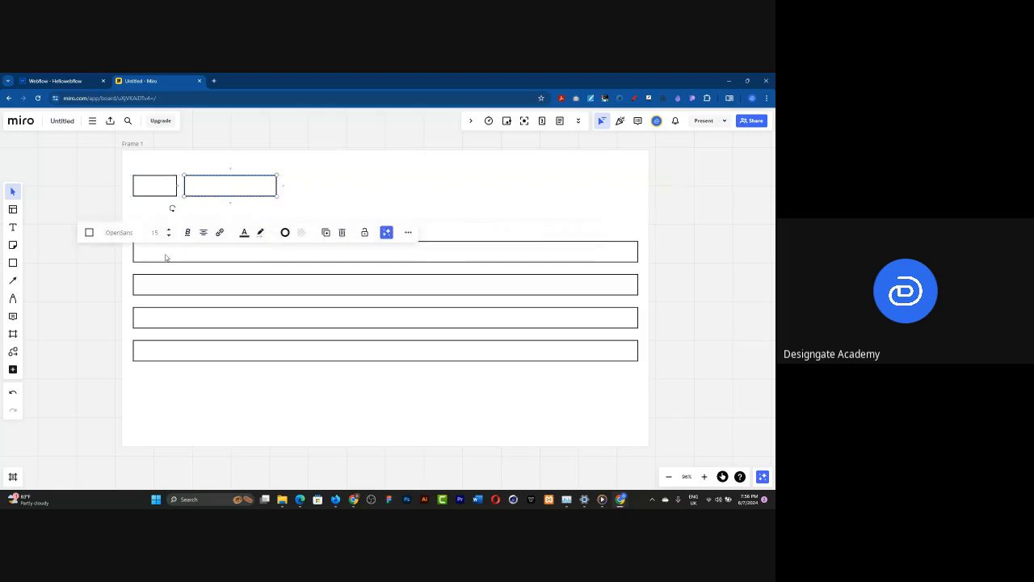
Move the next full-width bar into the first row and shorten it to fill the remaining width inside the frame
{"action": "left_click", "coordinate": [155, 254]}
{"action": "left_click_drag", "start_coordinate": [154, 253], "coordinate": [305, 189]}
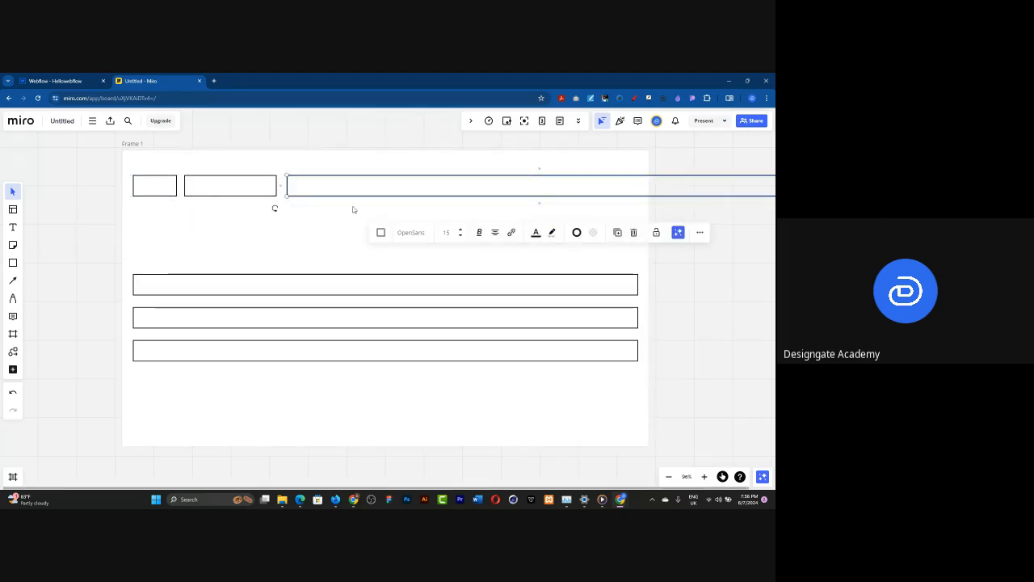
{"action": "scroll", "coordinate": [172, 257], "scroll_direction": "down", "scroll_amount": 3}
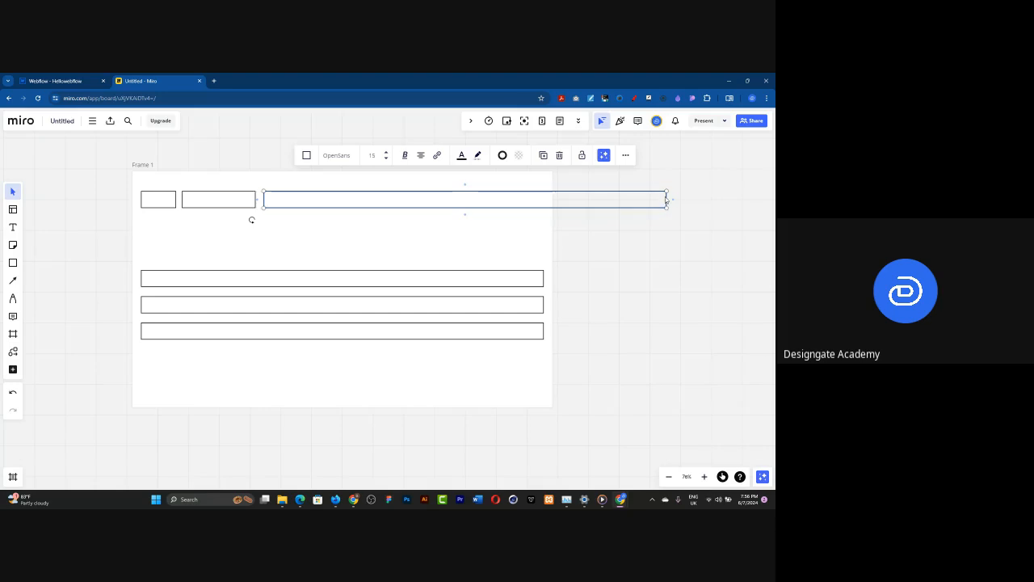
{"action": "left_click_drag", "start_coordinate": [658, 198], "coordinate": [540, 199]}
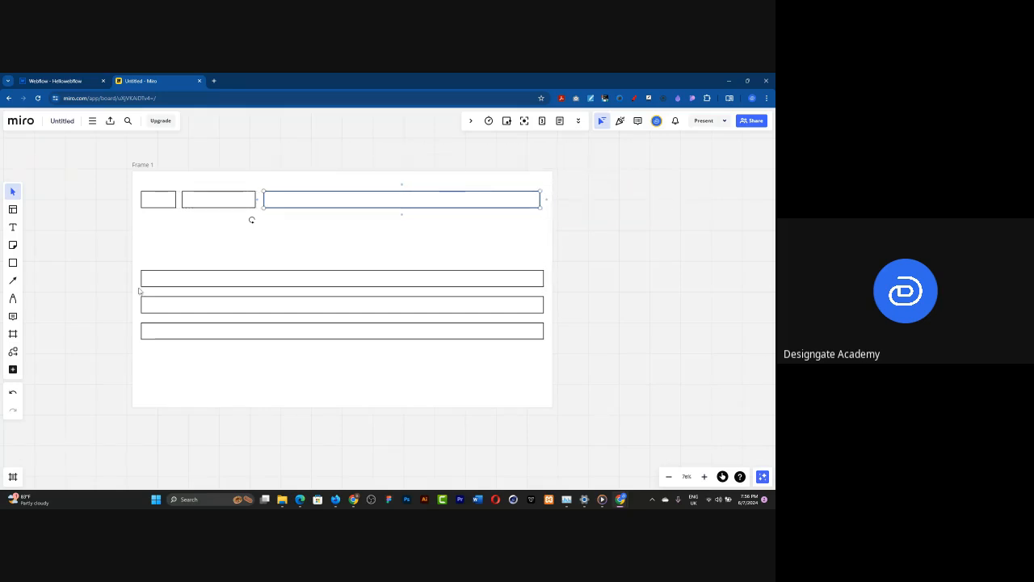
{"action": "scroll", "coordinate": [268, 238], "scroll_direction": "up", "scroll_amount": 4}
{"action": "scroll", "coordinate": [190, 309], "scroll_direction": "down", "scroll_amount": 2}
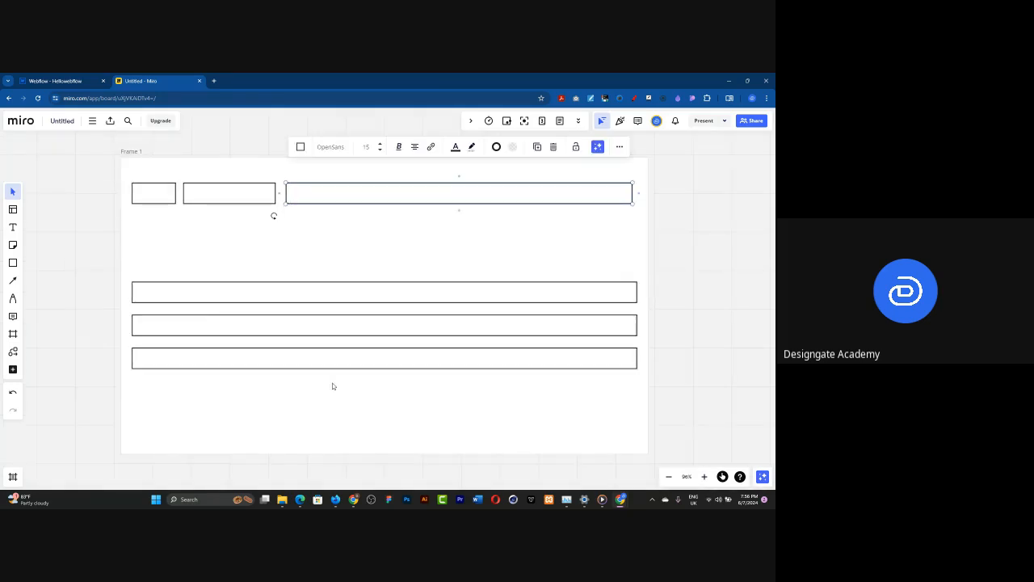
Switch to the Webflow tab and delete all four headings from the page
{"action": "scroll", "coordinate": [296, 342], "scroll_direction": "up", "scroll_amount": 2}
{"action": "left_click", "coordinate": [76, 81]}
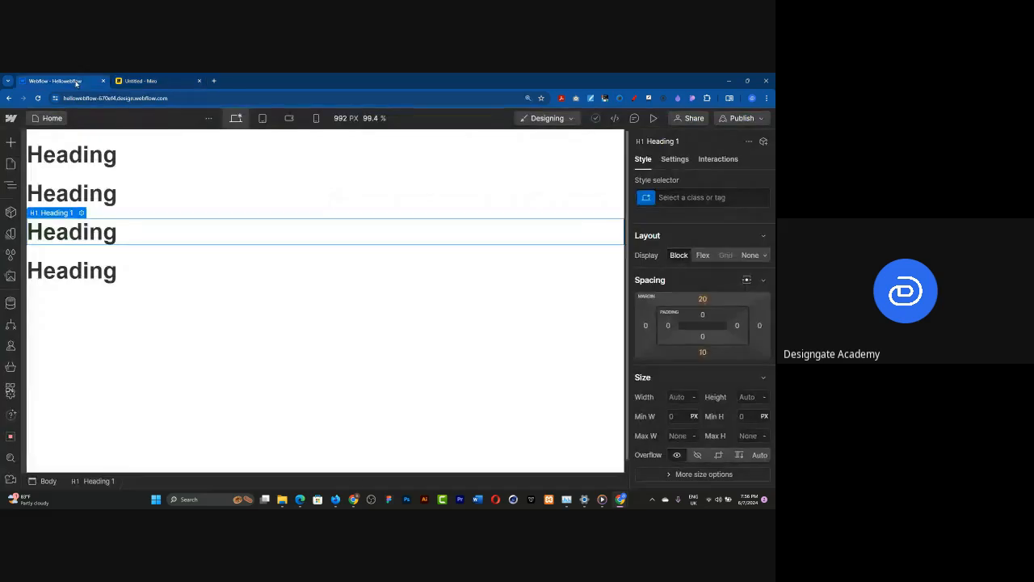
{"action": "left_click", "coordinate": [100, 277]}
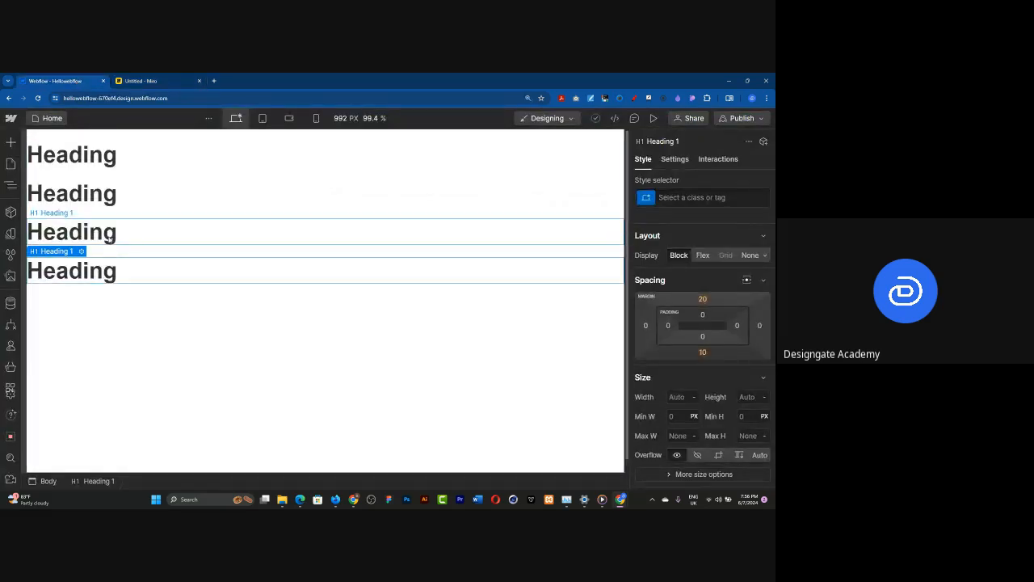
{"action": "left_click", "coordinate": [102, 234]}
{"action": "left_click", "coordinate": [105, 195]}
{"action": "left_click", "coordinate": [111, 167]}
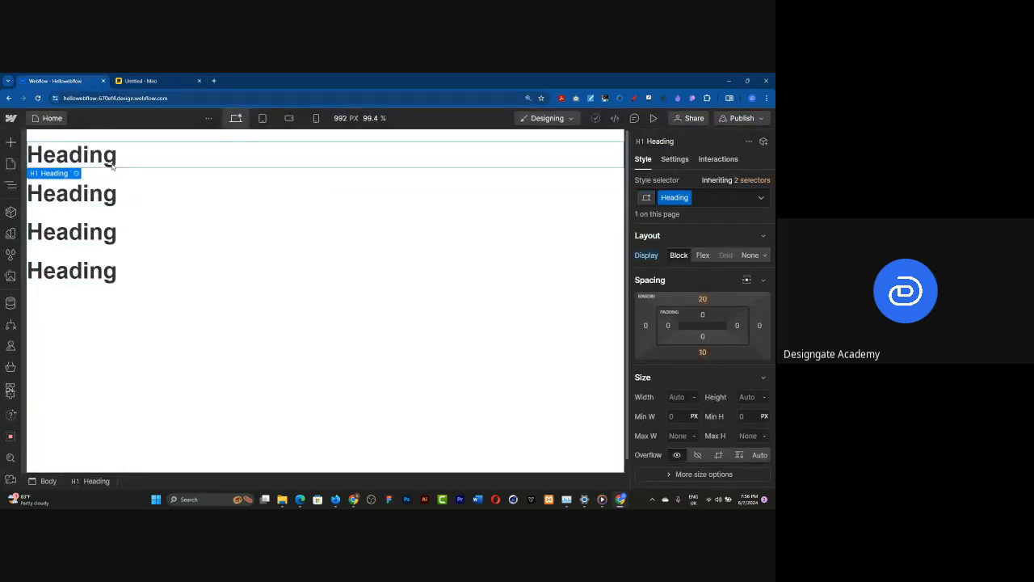
{"action": "key", "text": "Delete"}
{"action": "key", "text": "Delete"}
{"action": "key", "text": "Delete"}
{"action": "key", "text": "Delete"}
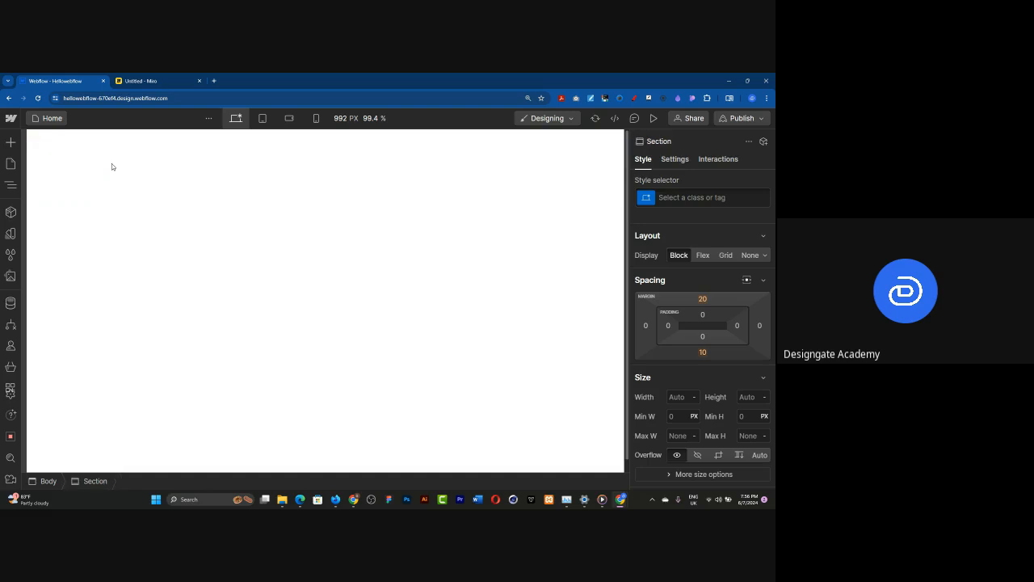
Add a div block and move it out of the hidden Section so it sits directly under the Body
{"action": "left_click", "coordinate": [10, 142]}
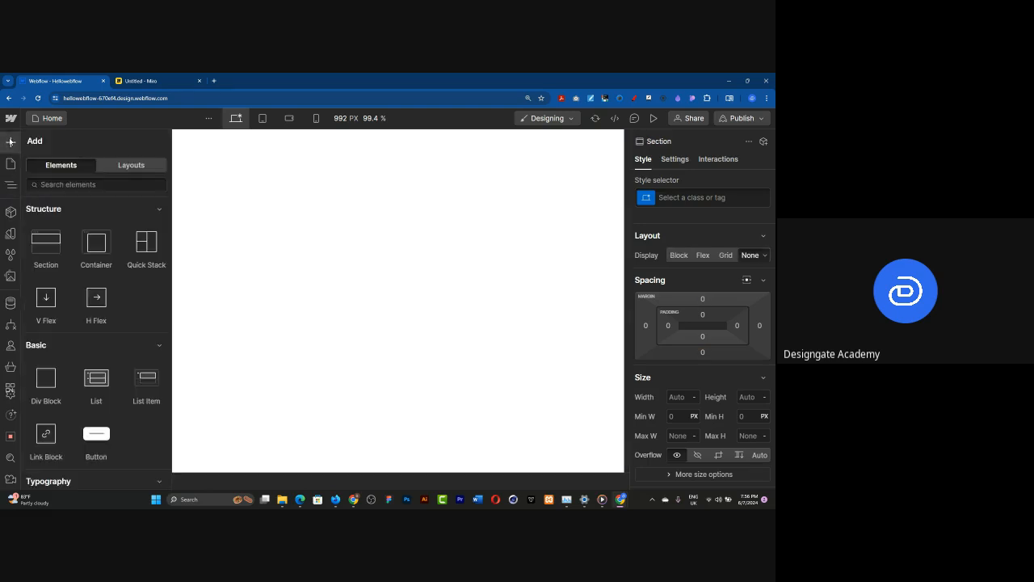
{"action": "left_click", "coordinate": [48, 392]}
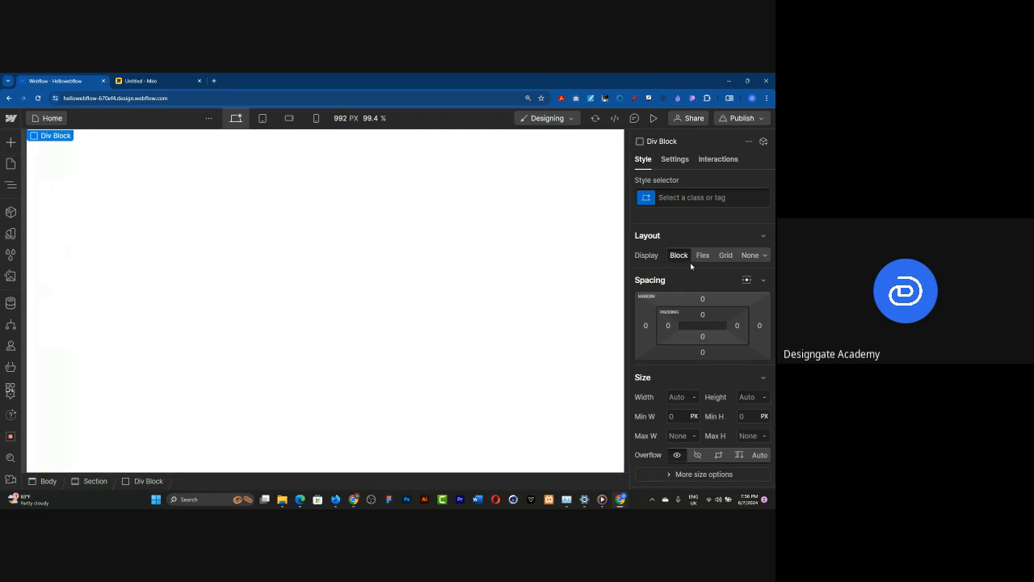
{"action": "left_click", "coordinate": [11, 183]}
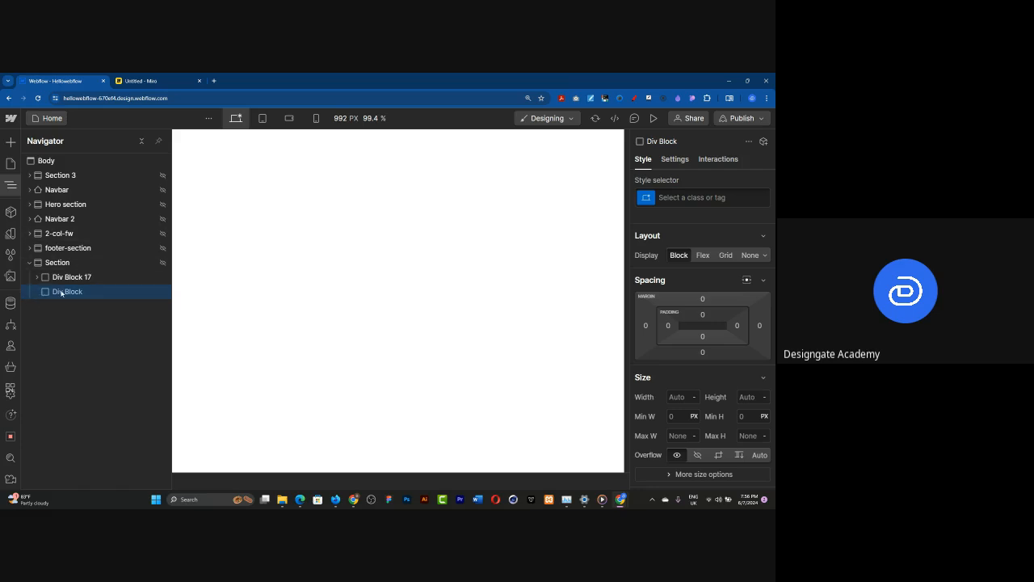
{"action": "left_click_drag", "start_coordinate": [58, 294], "coordinate": [25, 267]}
{"action": "left_click", "coordinate": [28, 263]}
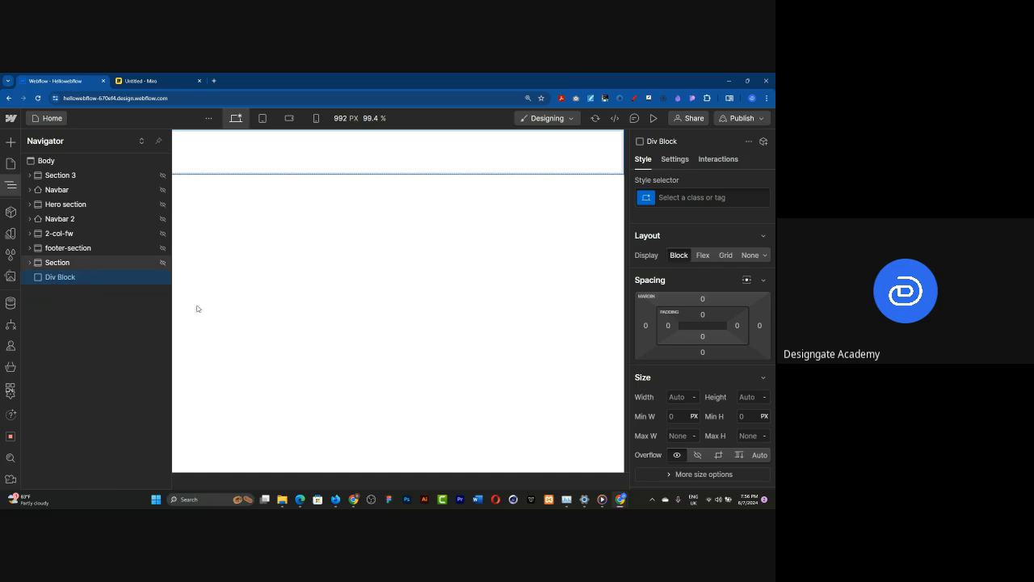
{"action": "left_click", "coordinate": [11, 184]}
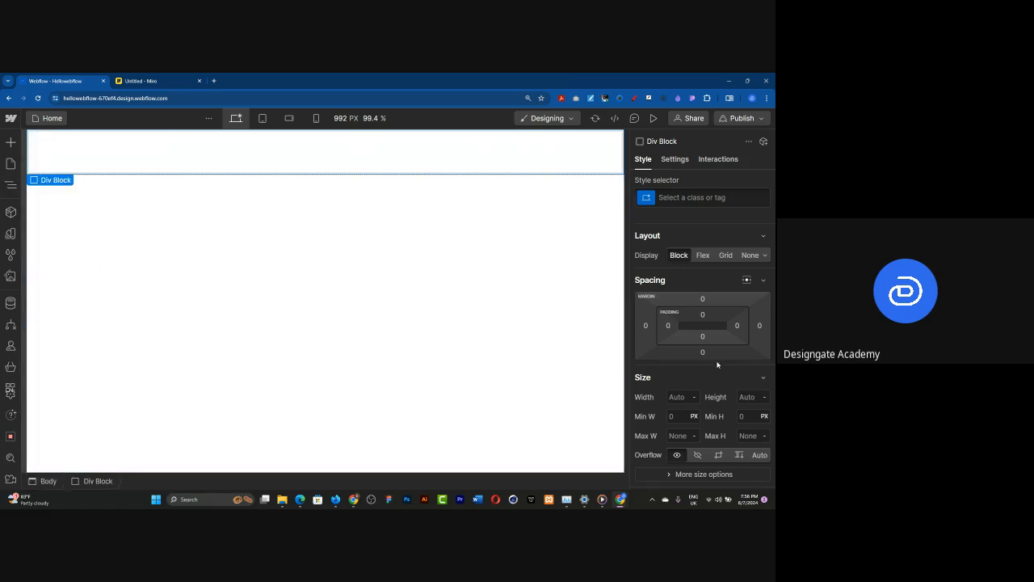
Set the new div block's background colour to coral red #f65c5c
{"action": "scroll", "coordinate": [722, 372], "scroll_direction": "down", "scroll_amount": 2}
{"action": "scroll", "coordinate": [721, 372], "scroll_direction": "down", "scroll_amount": 5}
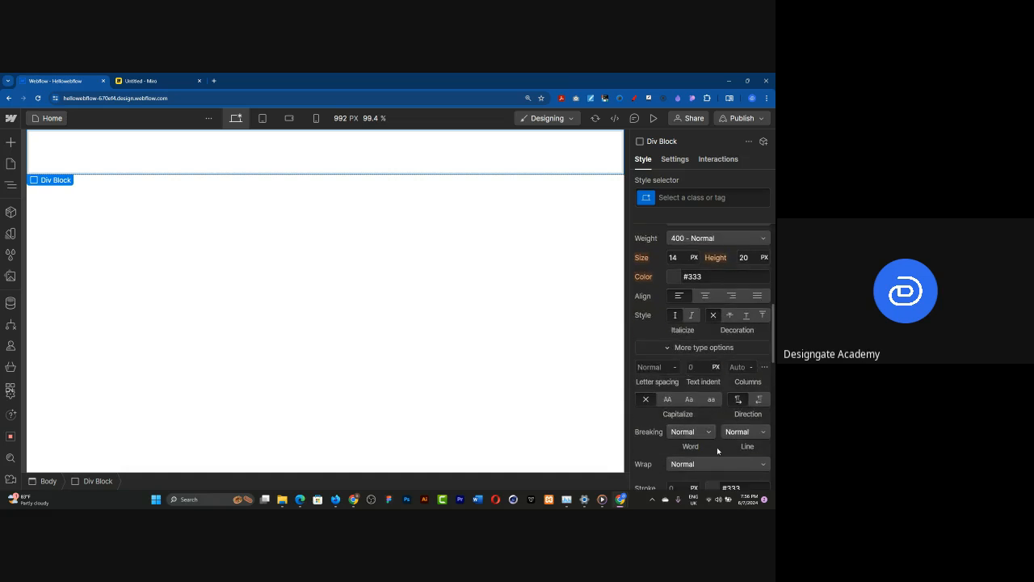
{"action": "scroll", "coordinate": [699, 435], "scroll_direction": "down", "scroll_amount": 2}
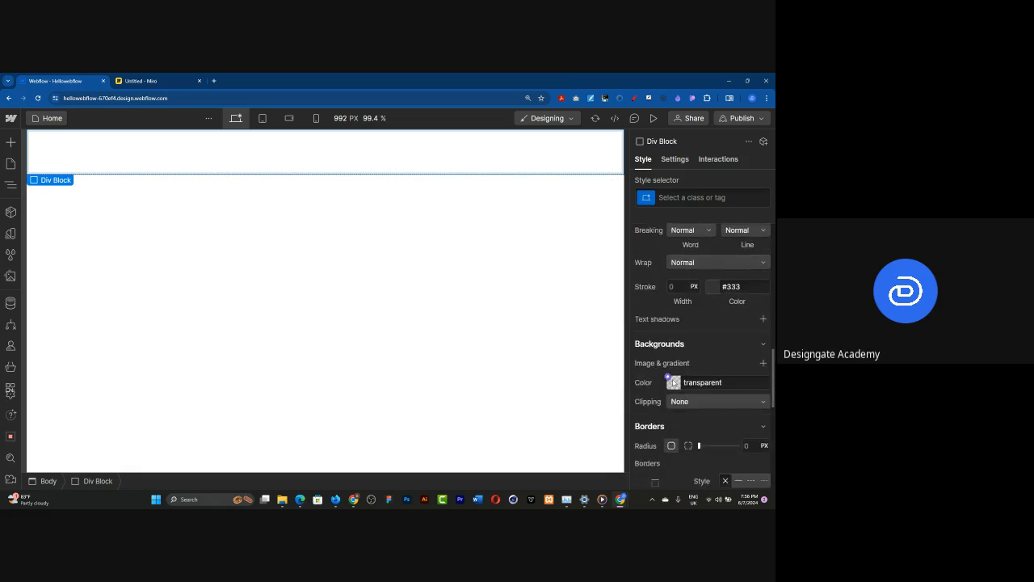
{"action": "left_click", "coordinate": [678, 386]}
{"action": "left_click", "coordinate": [720, 210]}
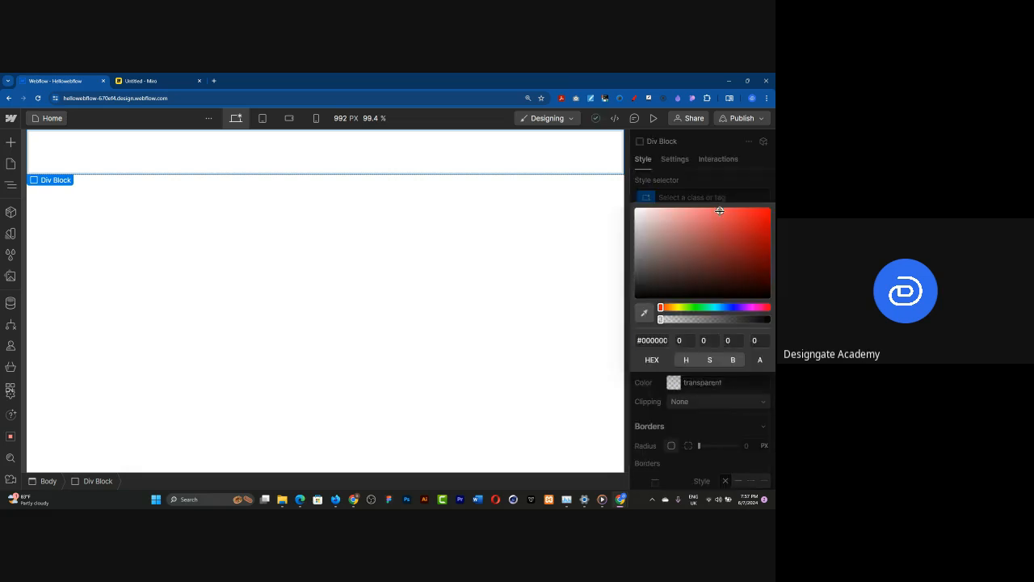
{"action": "left_click", "coordinate": [372, 316]}
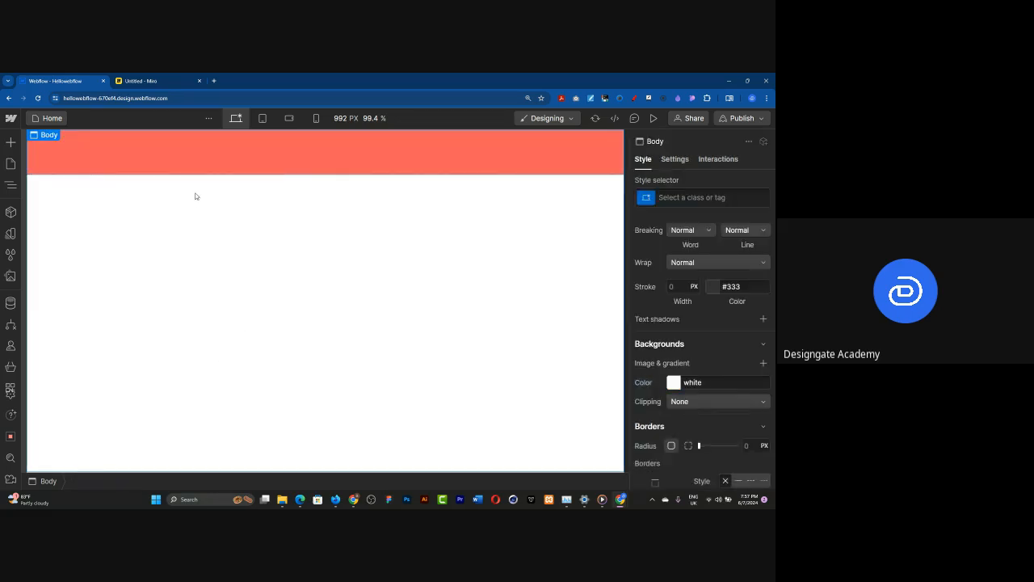
Add a second div block nested inside the coral red div block
{"action": "left_click", "coordinate": [200, 171]}
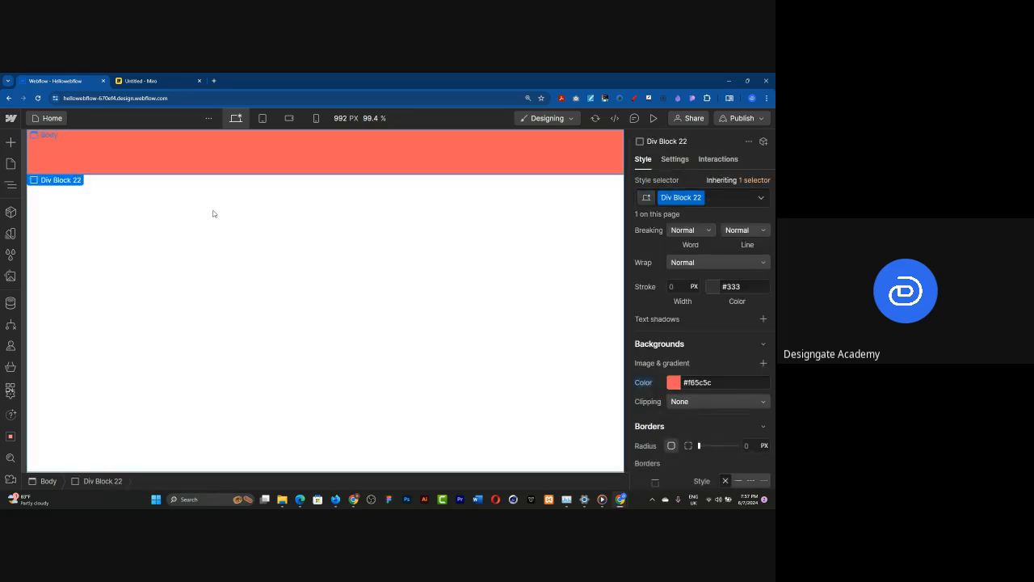
{"action": "left_click", "coordinate": [10, 143]}
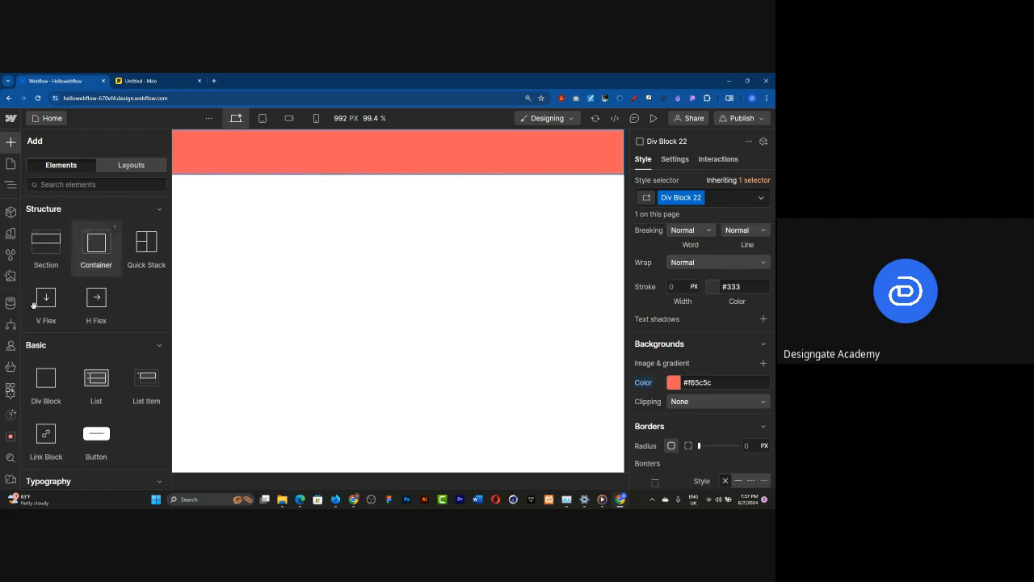
{"action": "left_click", "coordinate": [54, 363]}
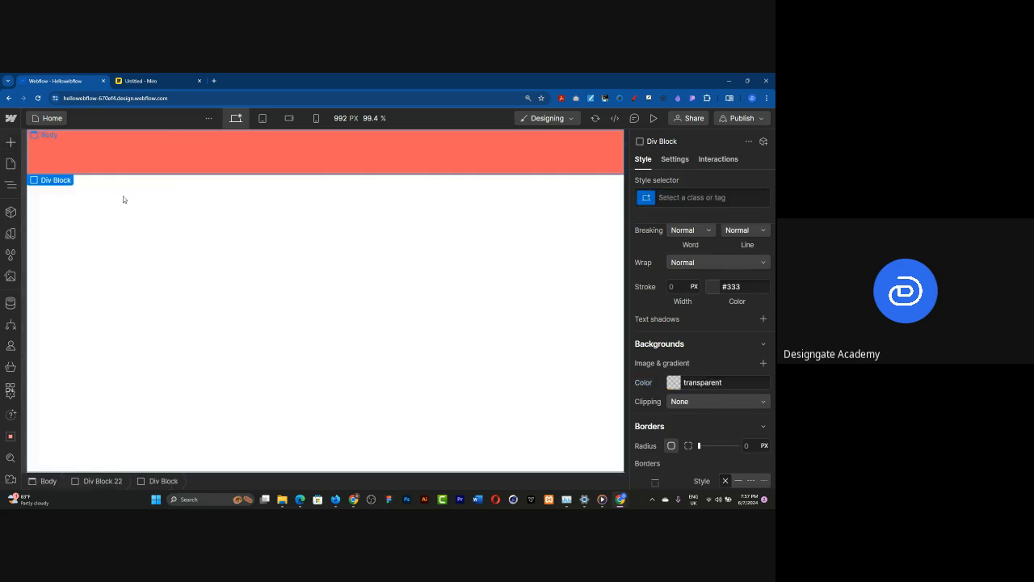
Set the nested div block's background colour to yellow #dcdb74
{"action": "scroll", "coordinate": [670, 311], "scroll_direction": "up", "scroll_amount": 10}
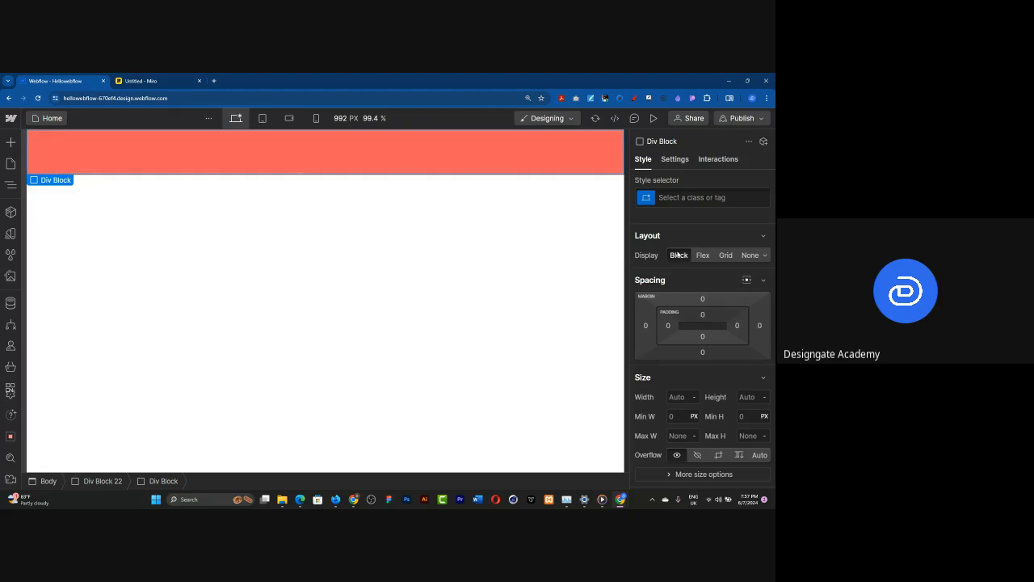
{"action": "scroll", "coordinate": [681, 307], "scroll_direction": "down", "scroll_amount": 8}
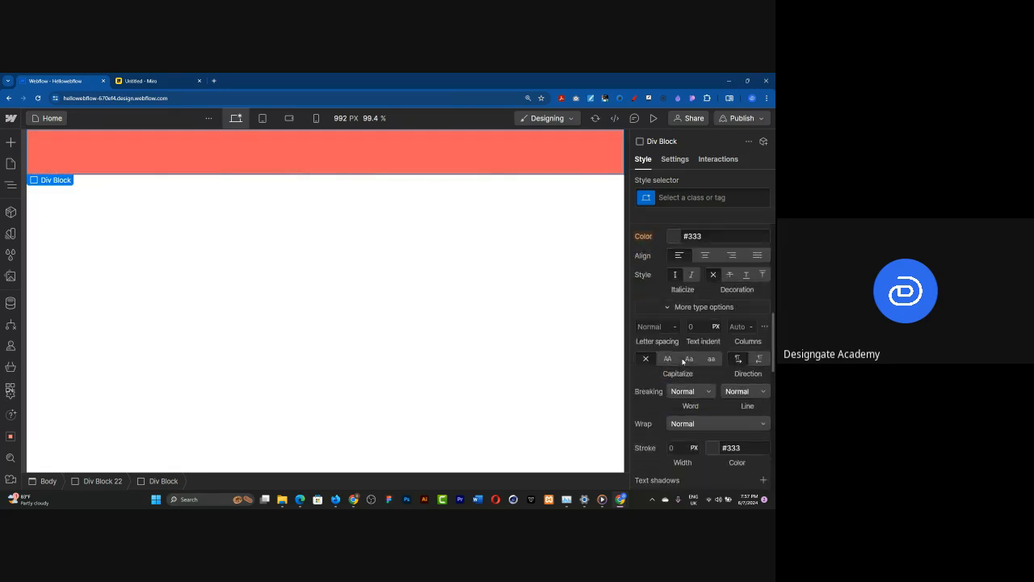
{"action": "scroll", "coordinate": [682, 361], "scroll_direction": "down", "scroll_amount": 4}
{"action": "scroll", "coordinate": [693, 439], "scroll_direction": "down", "scroll_amount": 3}
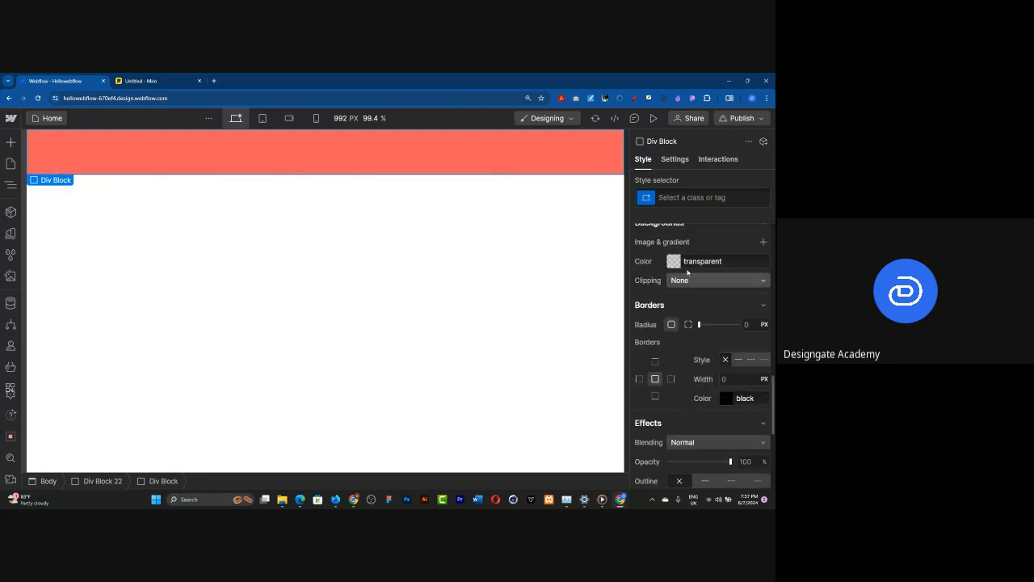
{"action": "left_click", "coordinate": [674, 261]}
{"action": "left_click", "coordinate": [678, 376]}
{"action": "left_click", "coordinate": [699, 288]}
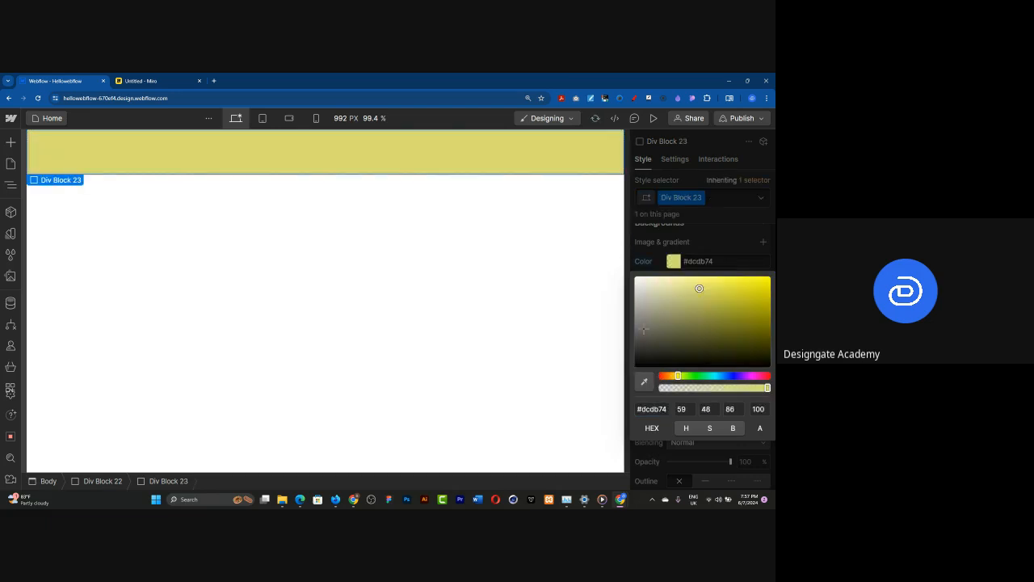
Duplicate the nested yellow div block and change the background colour of their shared class to tan #dcb874
{"action": "left_click", "coordinate": [12, 185]}
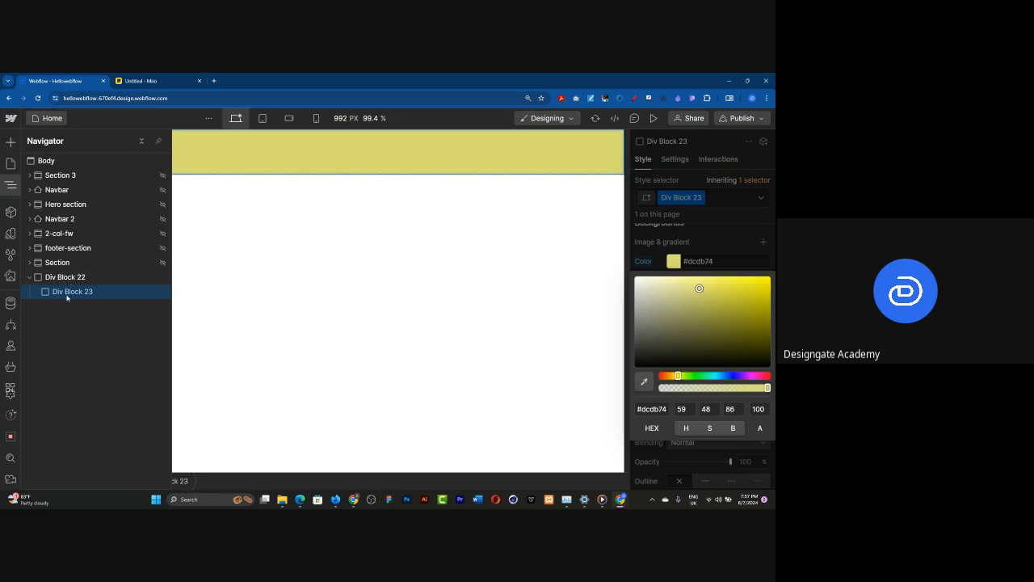
{"action": "key", "text": "ctrl+d"}
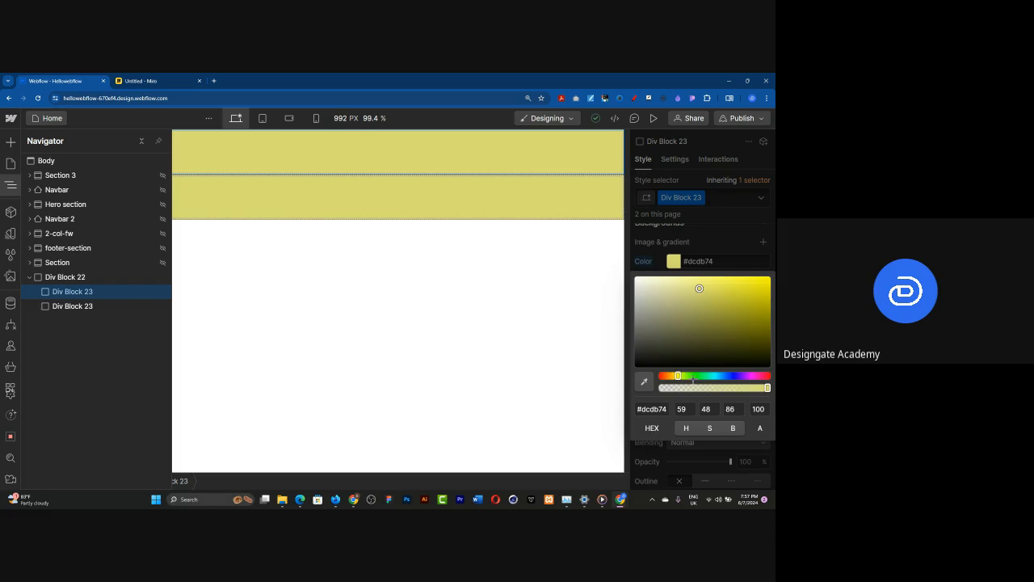
{"action": "left_click", "coordinate": [671, 376]}
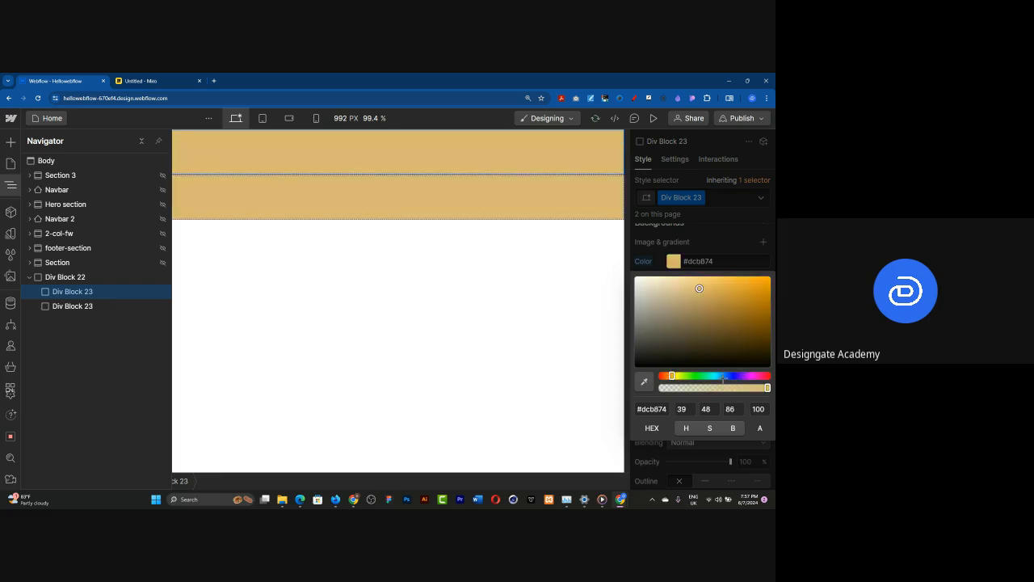
{"action": "left_click", "coordinate": [717, 376]}
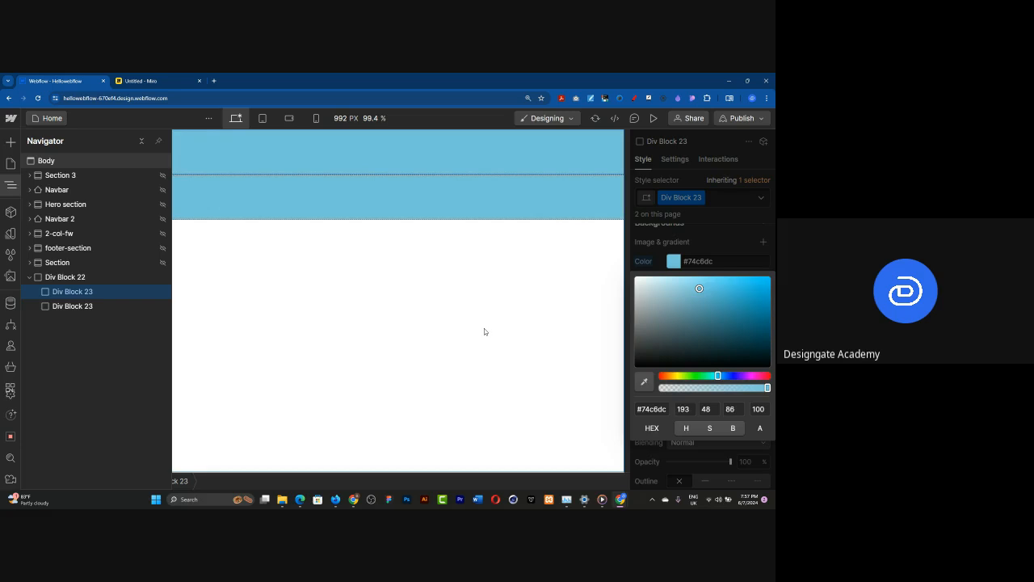
{"action": "key", "text": "ctrl+z"}
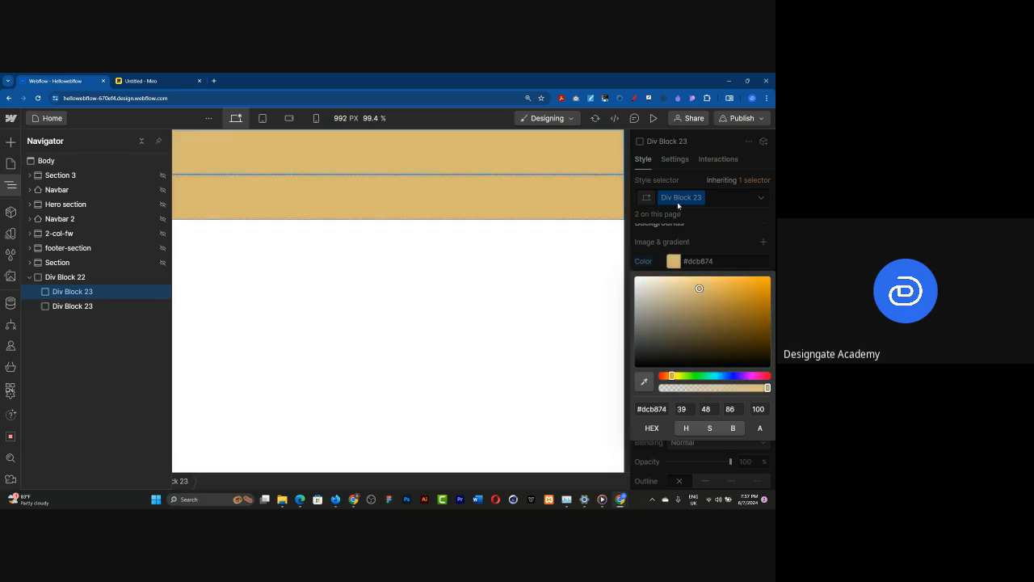
Rename the class shared by the two nested div blocks to con1
{"action": "left_click", "coordinate": [678, 202]}
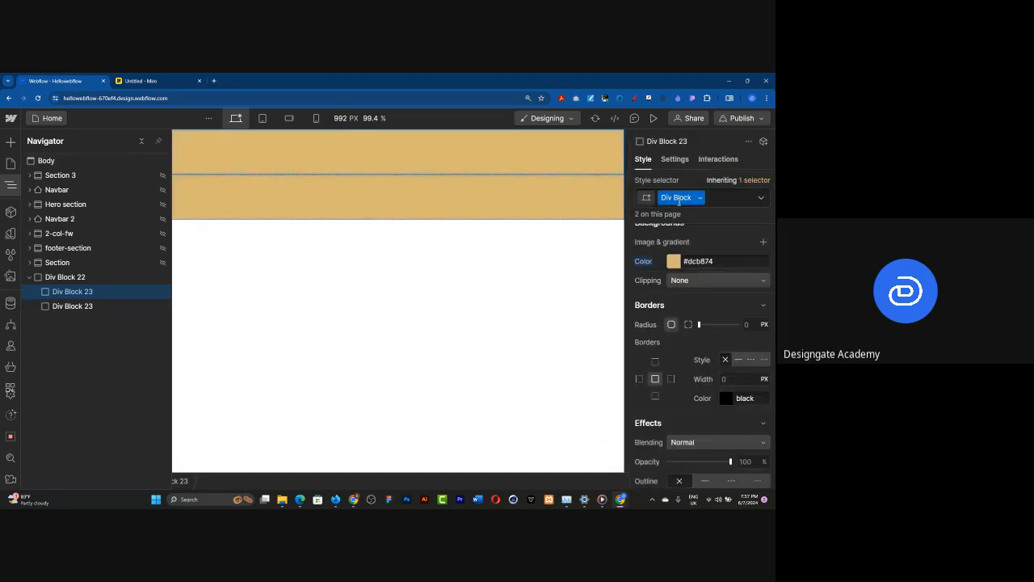
{"action": "left_click", "coordinate": [700, 199]}
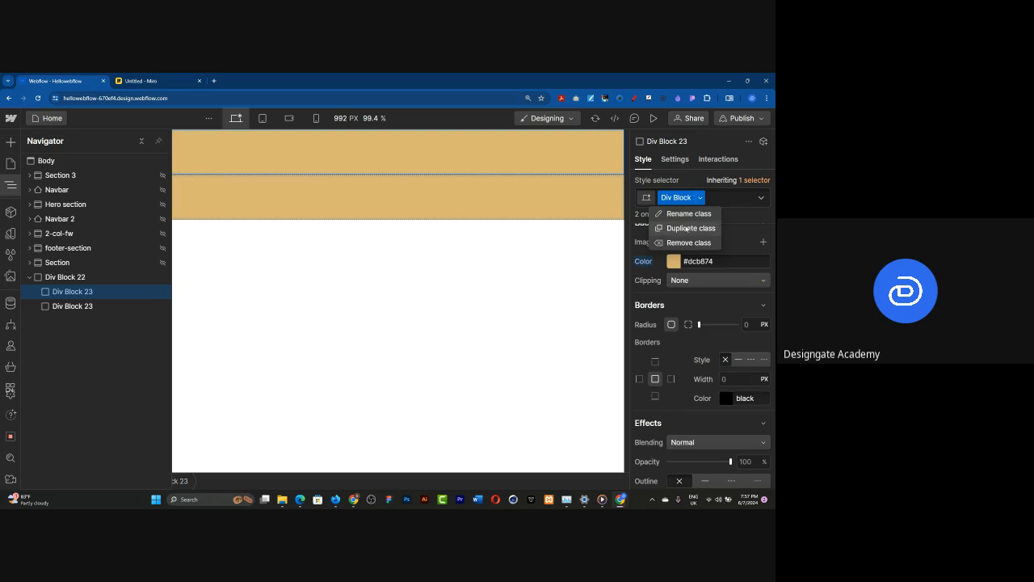
{"action": "left_click", "coordinate": [686, 214]}
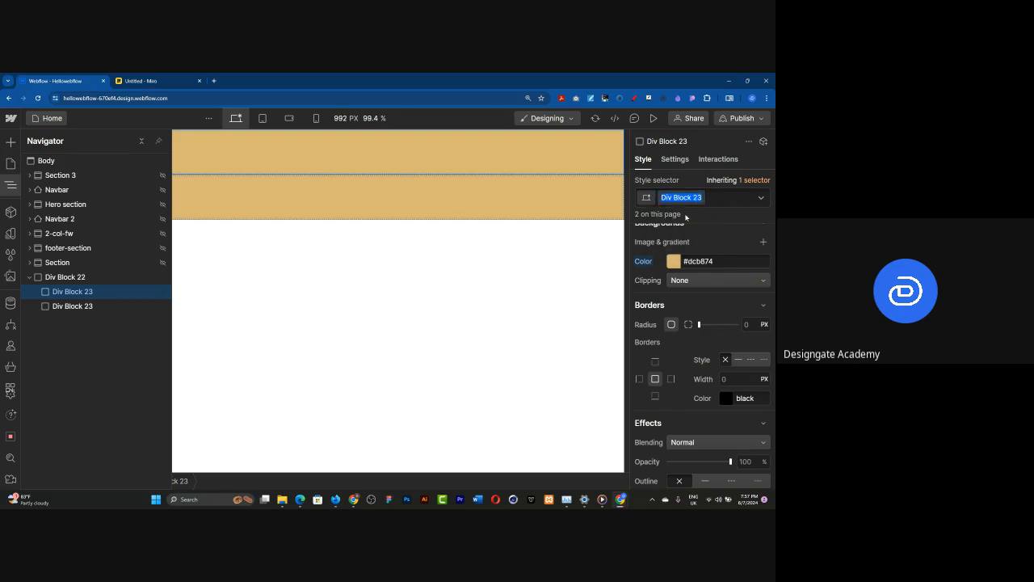
{"action": "type", "text": "con1"}
{"action": "key", "text": "Return"}
Remove the con1 class from the second nested div block and give it a new class named con2
{"action": "left_click", "coordinate": [58, 310]}
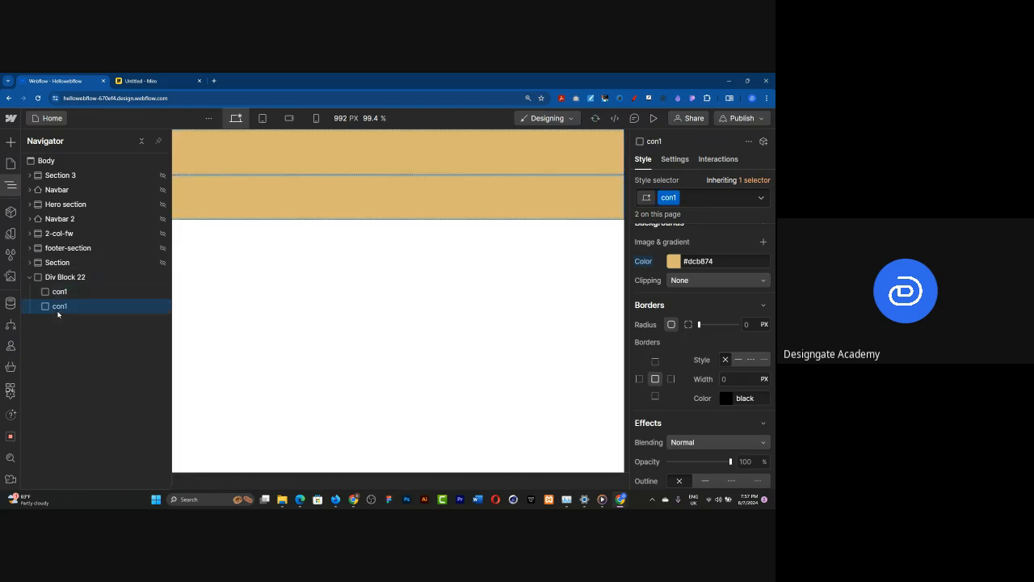
{"action": "left_click", "coordinate": [680, 202]}
{"action": "left_click", "coordinate": [680, 203]}
{"action": "key", "text": "BackSpace"}
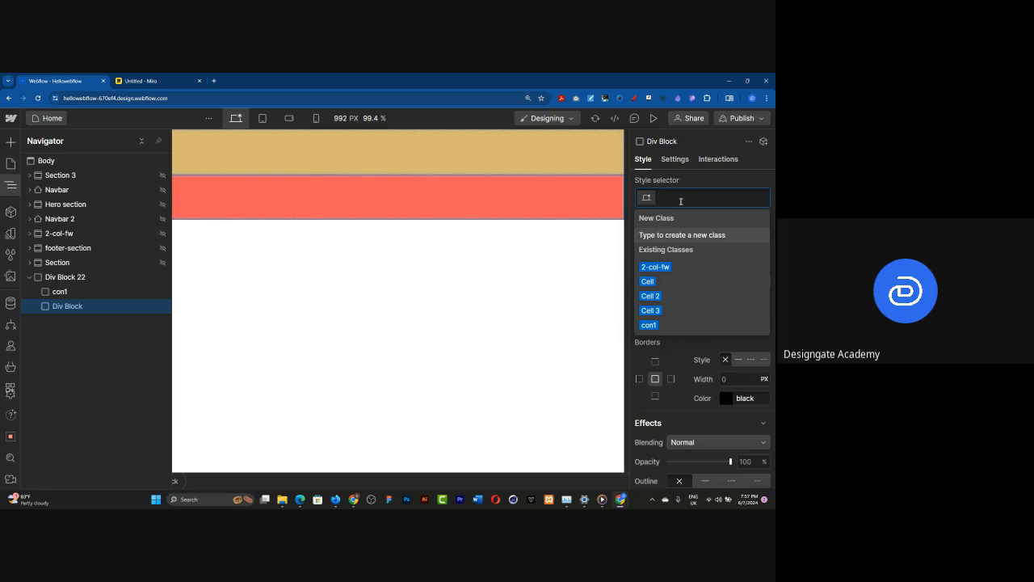
{"action": "type", "text": "con2"}
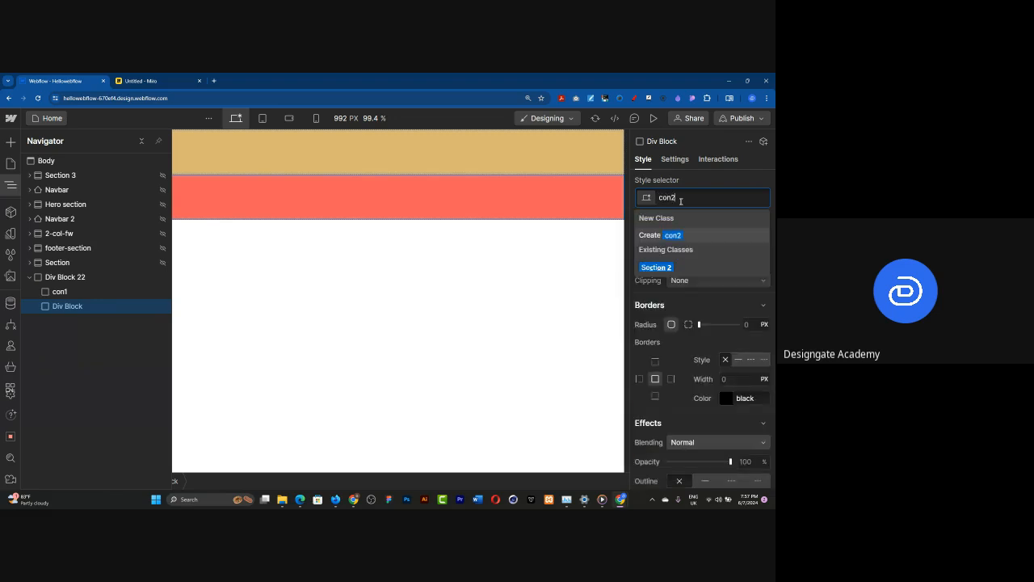
{"action": "key", "text": "Return"}
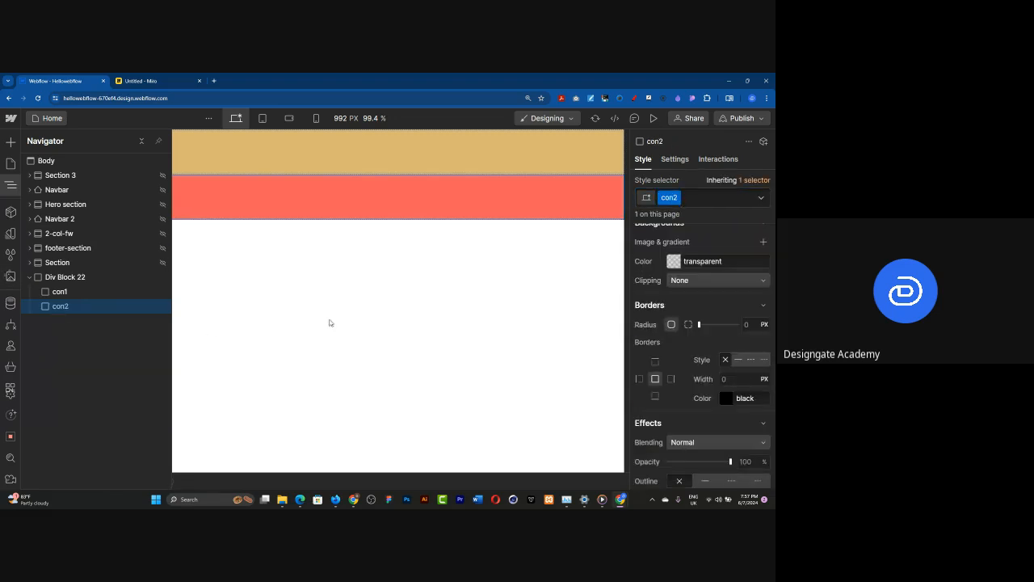
Set the con2 div block's background colour to cyan #43e0e8
{"action": "scroll", "coordinate": [676, 434], "scroll_direction": "down", "scroll_amount": 3}
{"action": "scroll", "coordinate": [676, 435], "scroll_direction": "down", "scroll_amount": 2}
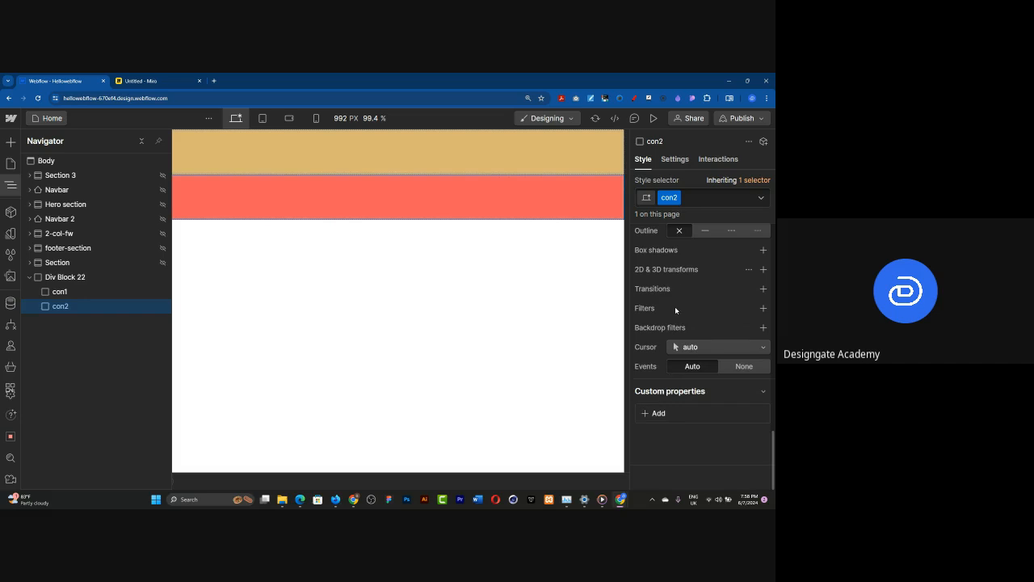
{"action": "scroll", "coordinate": [673, 339], "scroll_direction": "up", "scroll_amount": 6}
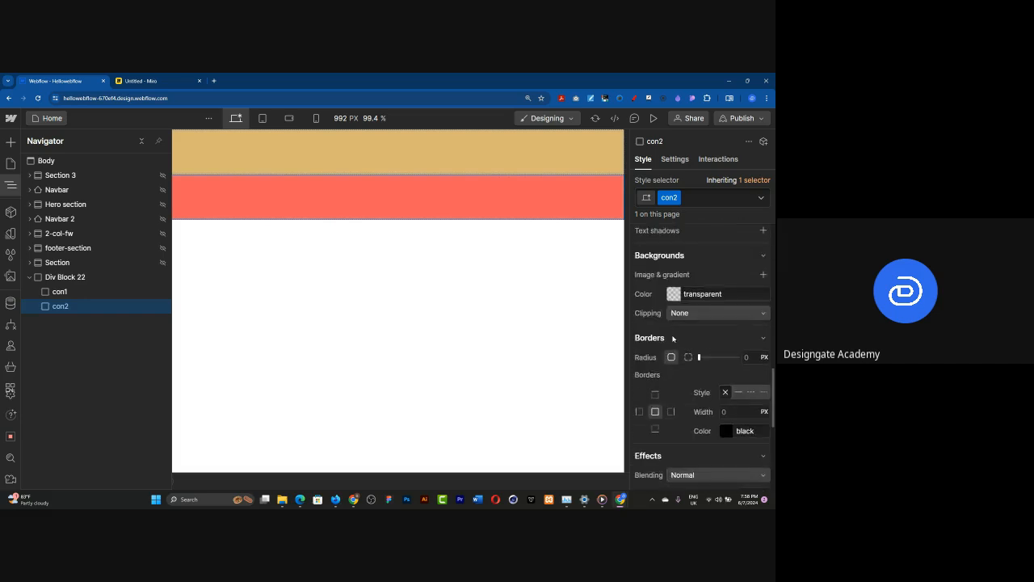
{"action": "left_click", "coordinate": [674, 294]}
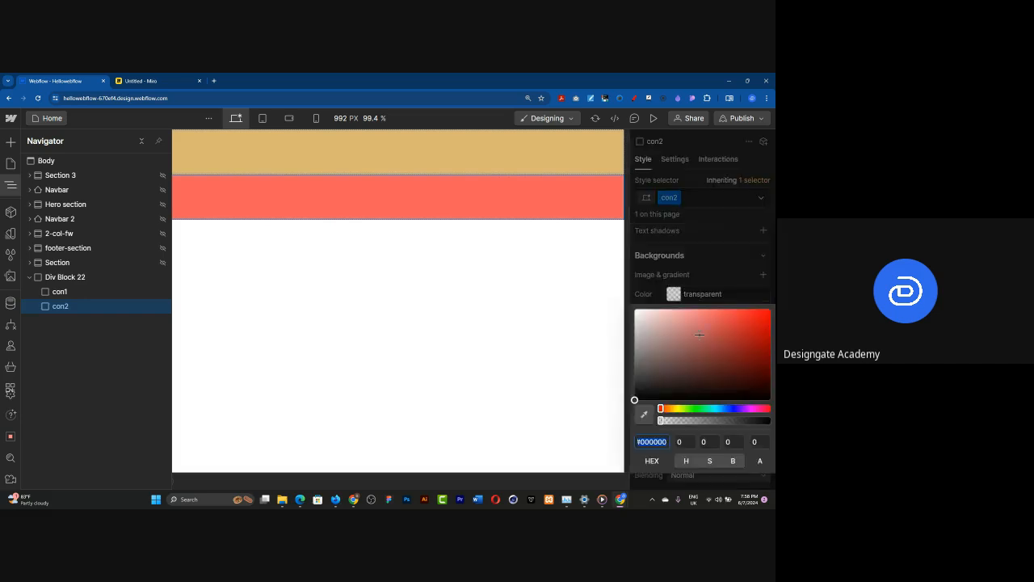
{"action": "left_click", "coordinate": [714, 410]}
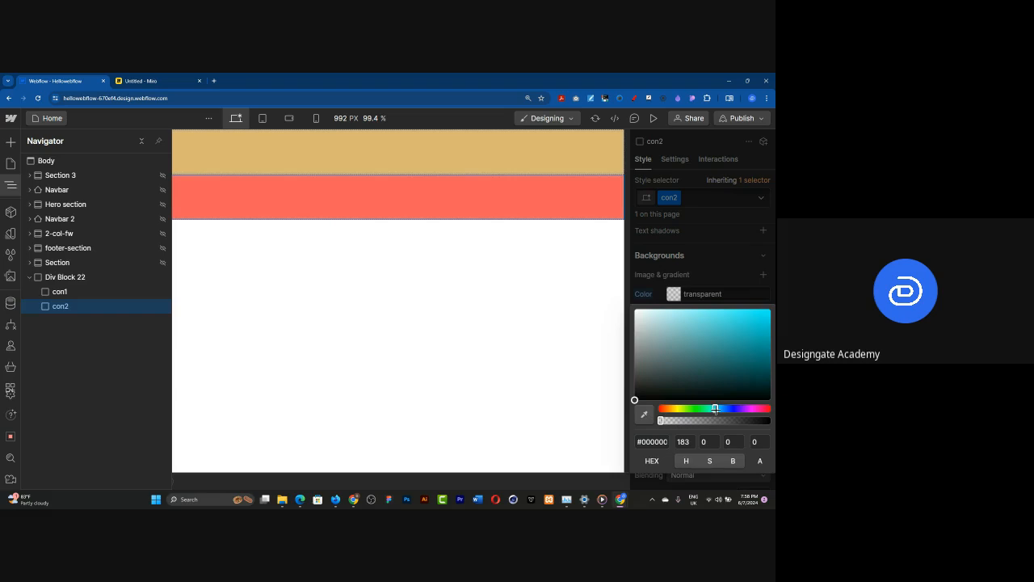
{"action": "left_click", "coordinate": [732, 317]}
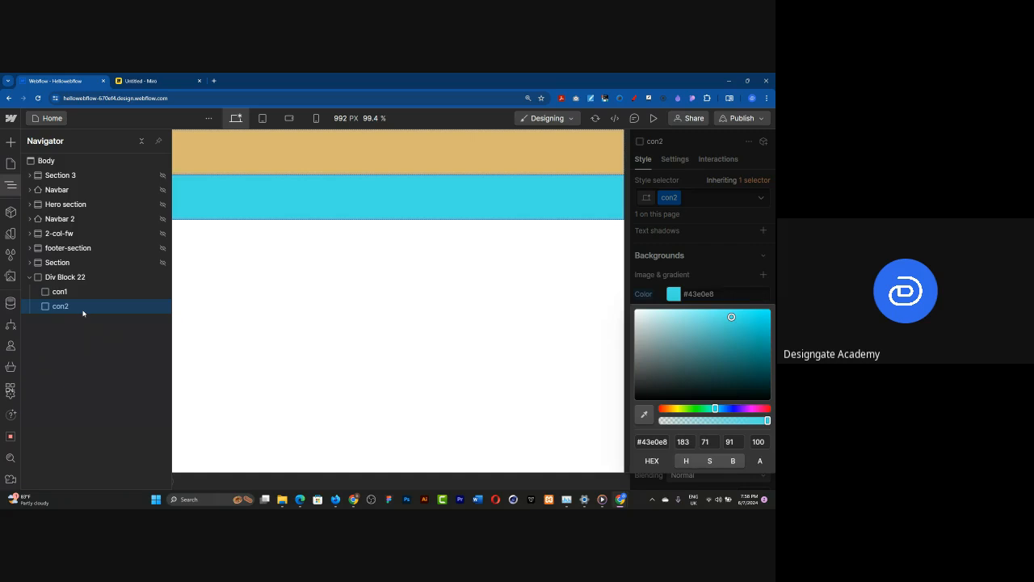
Duplicate the con2 div block and replace the copy's class with a new class named con3
{"action": "key", "text": "ctrl+d"}
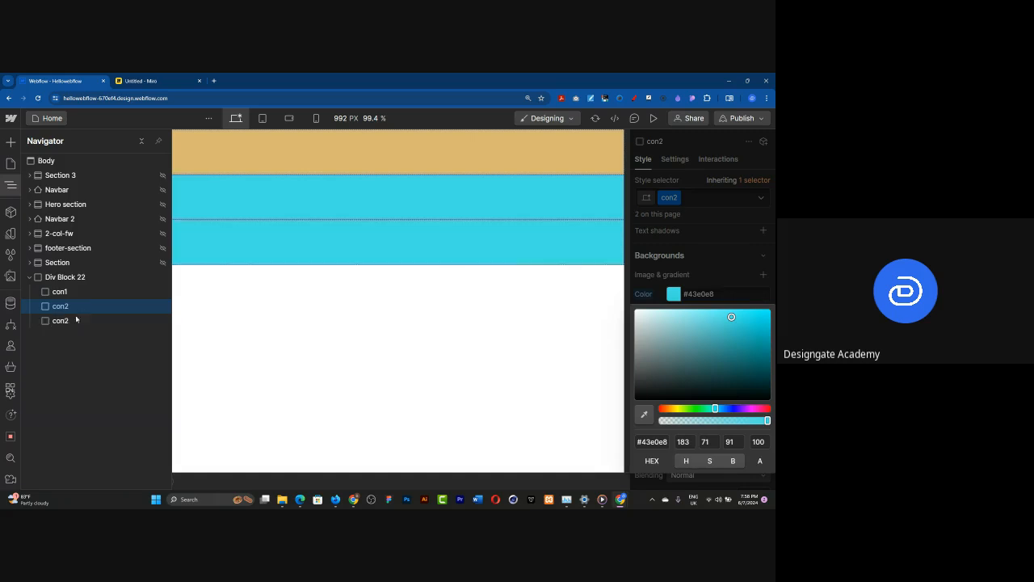
{"action": "left_click", "coordinate": [79, 321]}
{"action": "left_click", "coordinate": [689, 197]}
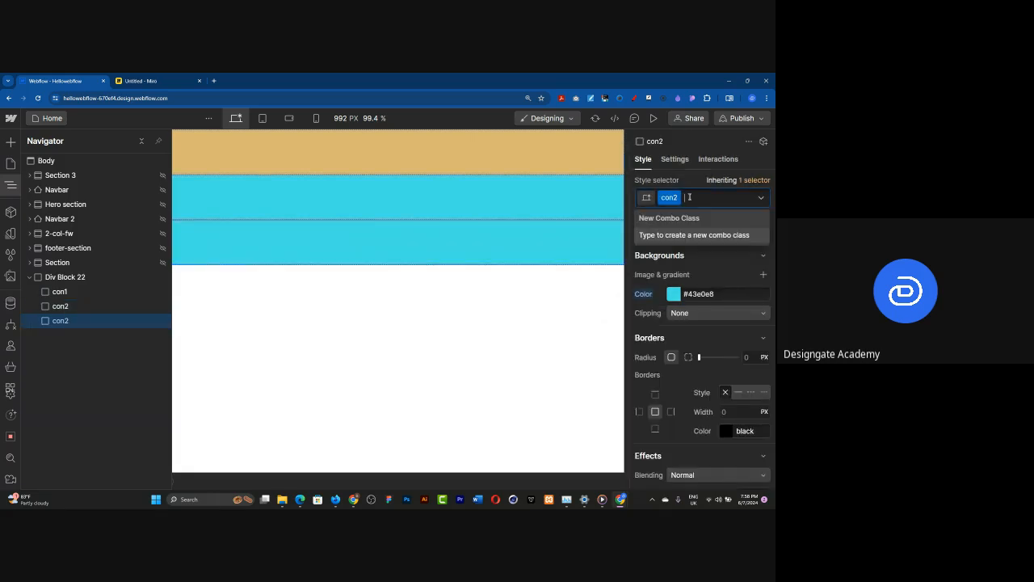
{"action": "key", "text": "BackSpace"}
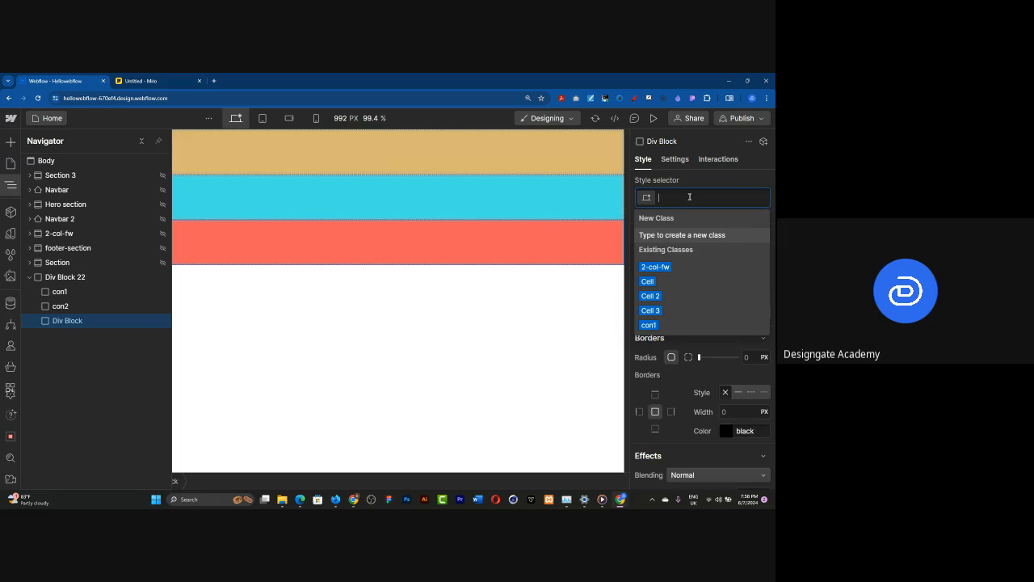
{"action": "type", "text": "con3"}
{"action": "key", "text": "Return"}
Set the con3 div block's background colour to green #11d774
{"action": "scroll", "coordinate": [673, 334], "scroll_direction": "down", "scroll_amount": 1}
{"action": "scroll", "coordinate": [673, 335], "scroll_direction": "up", "scroll_amount": 2}
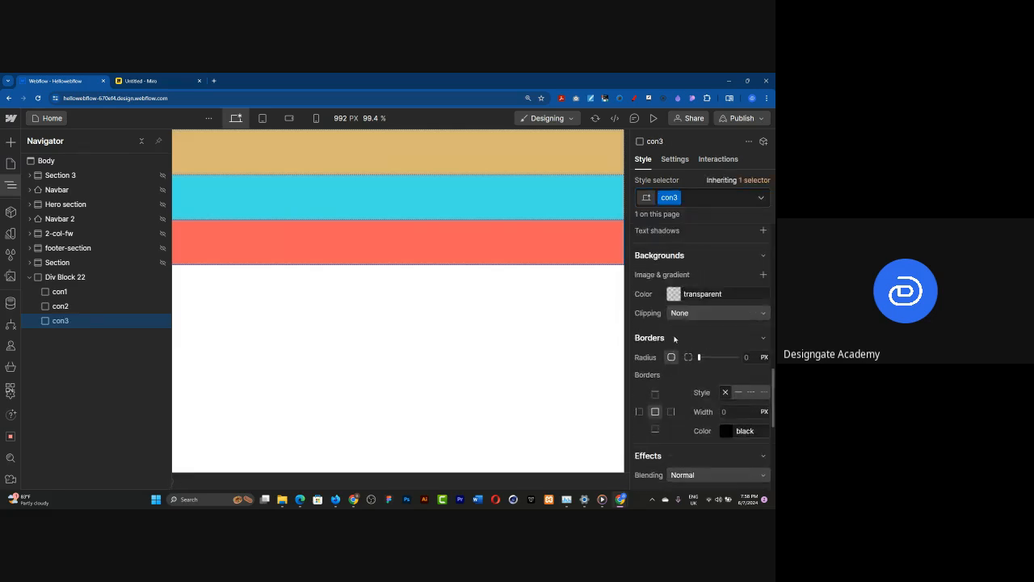
{"action": "left_click", "coordinate": [678, 335]}
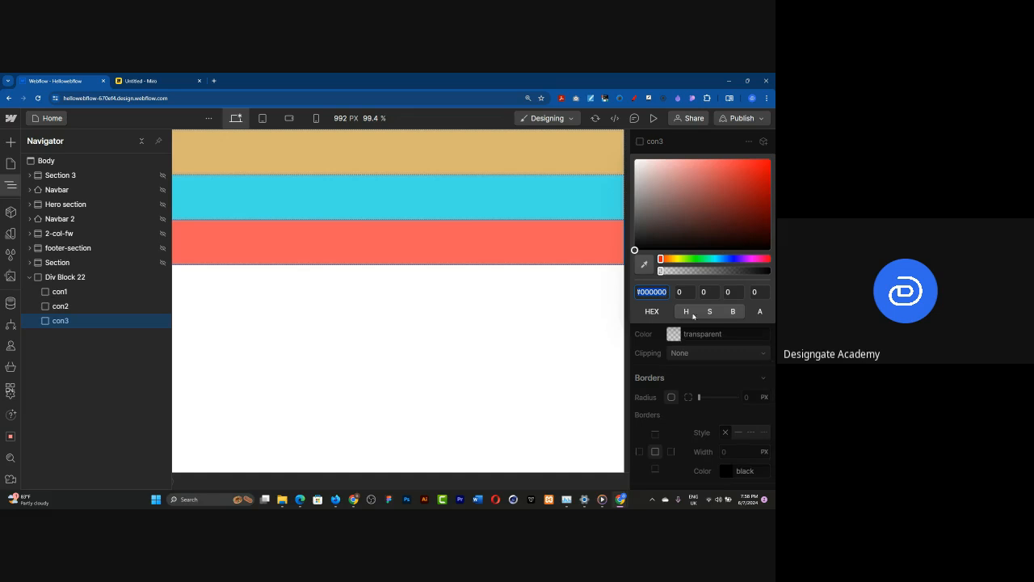
{"action": "left_click_drag", "start_coordinate": [660, 258], "coordinate": [705, 259]}
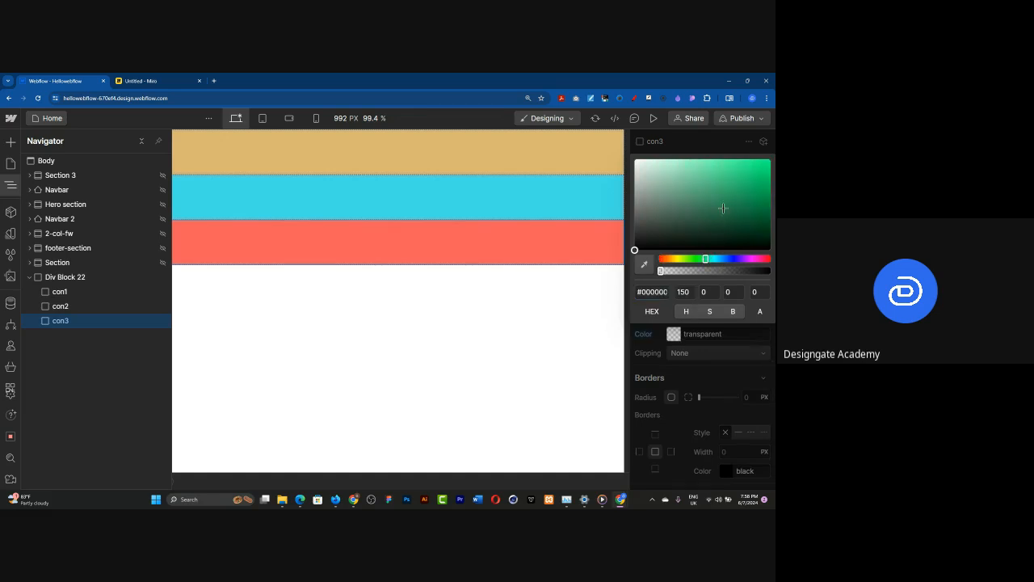
{"action": "left_click", "coordinate": [759, 173]}
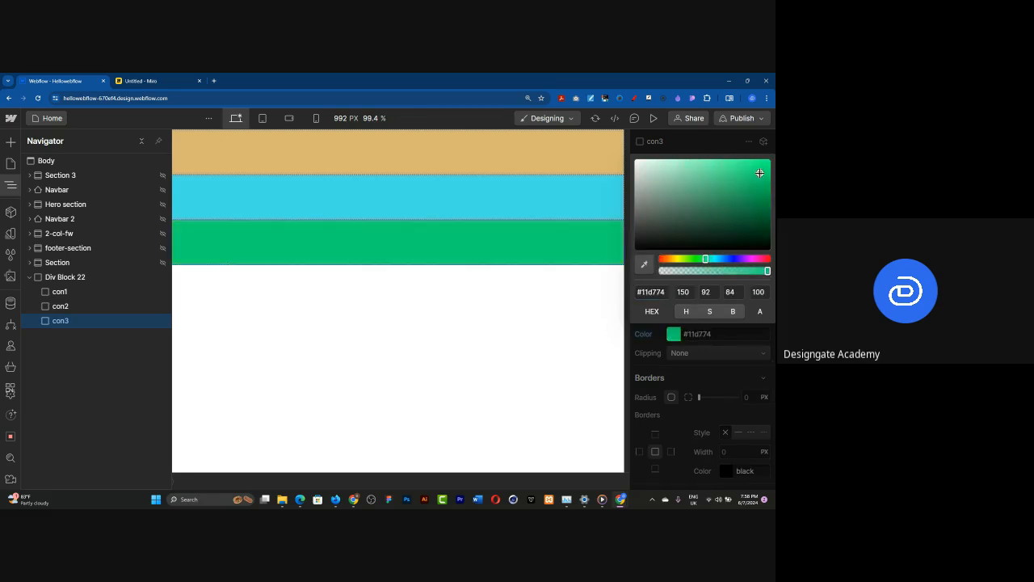
{"action": "left_click", "coordinate": [367, 375]}
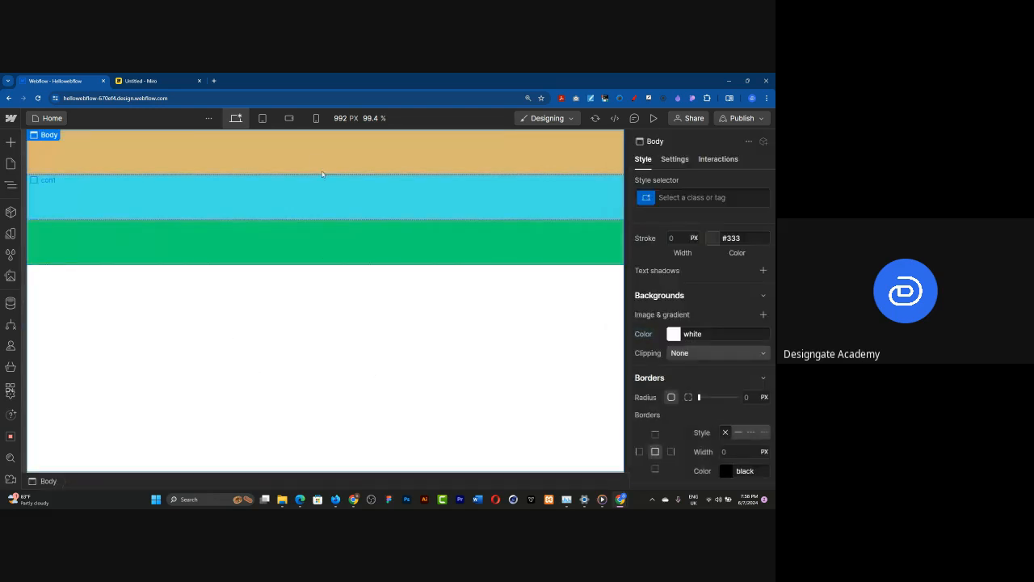
Examine the nesting by selecting the con2 block, its parent Div Block 22, and the child blocks con1 to con3
{"action": "left_click", "coordinate": [315, 201]}
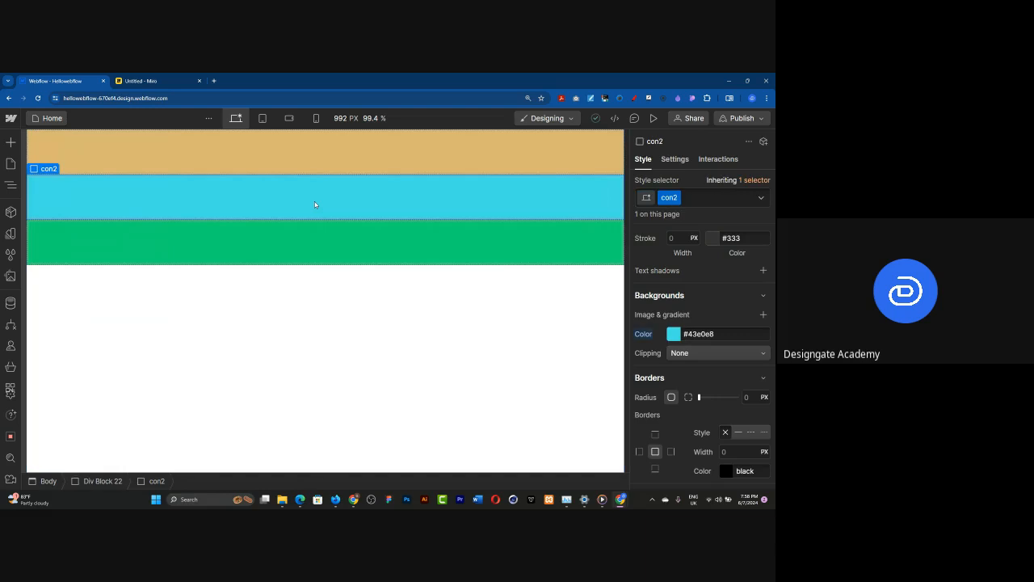
{"action": "key", "text": "Up"}
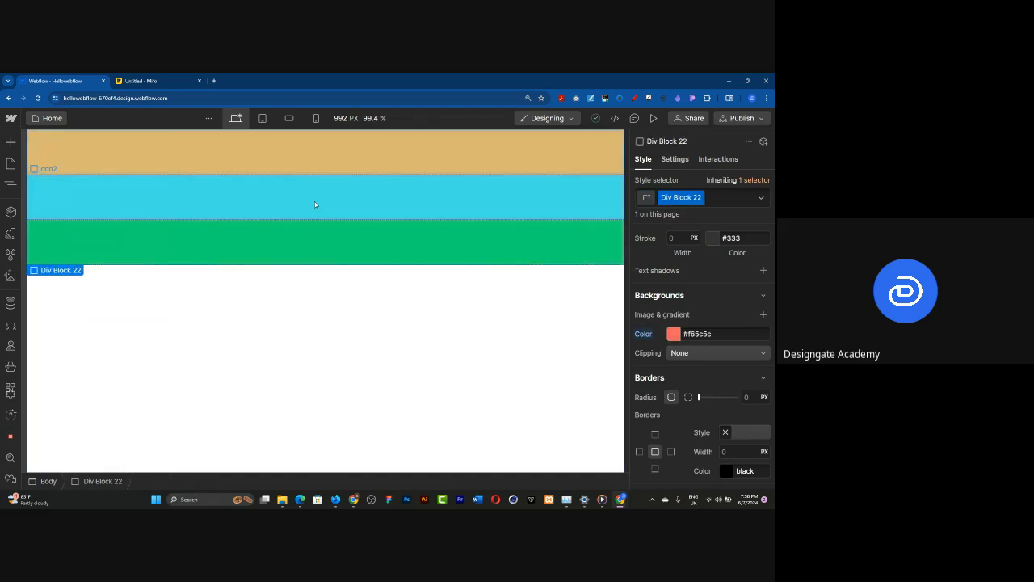
{"action": "left_click", "coordinate": [11, 184]}
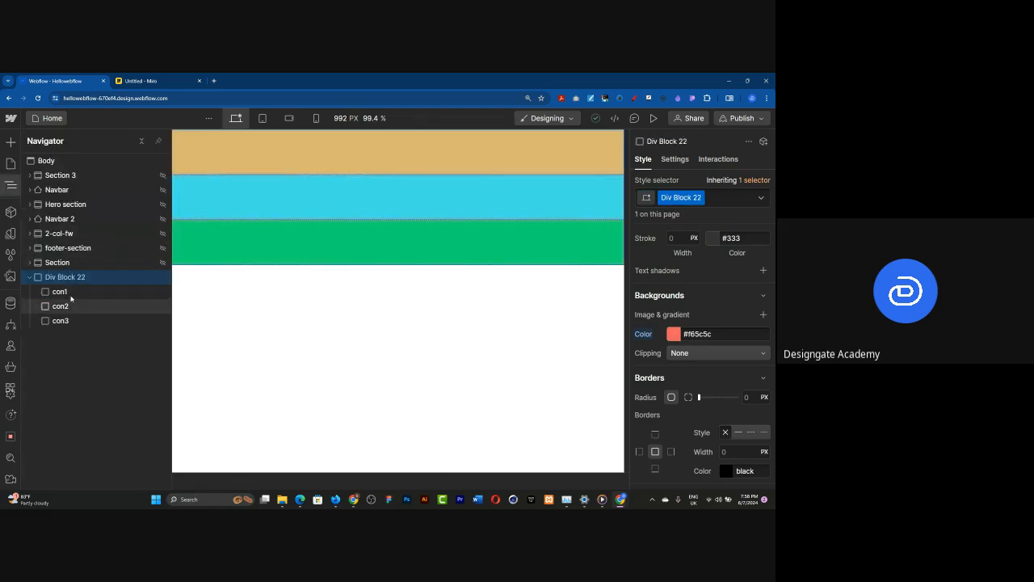
{"action": "left_click", "coordinate": [70, 293]}
{"action": "key", "text": "Down"}
{"action": "key", "text": "Down"}
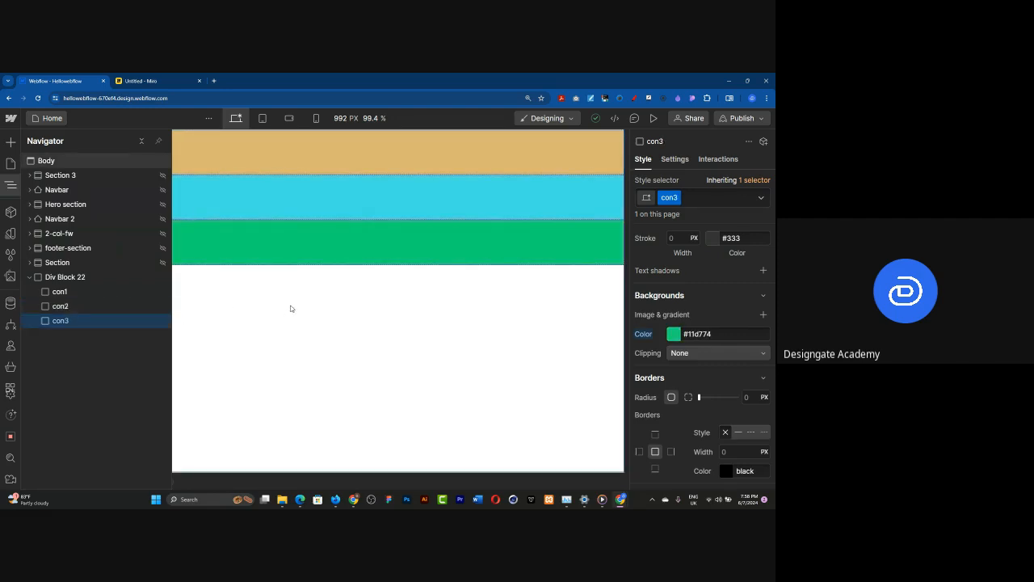
{"action": "left_click", "coordinate": [291, 309]}
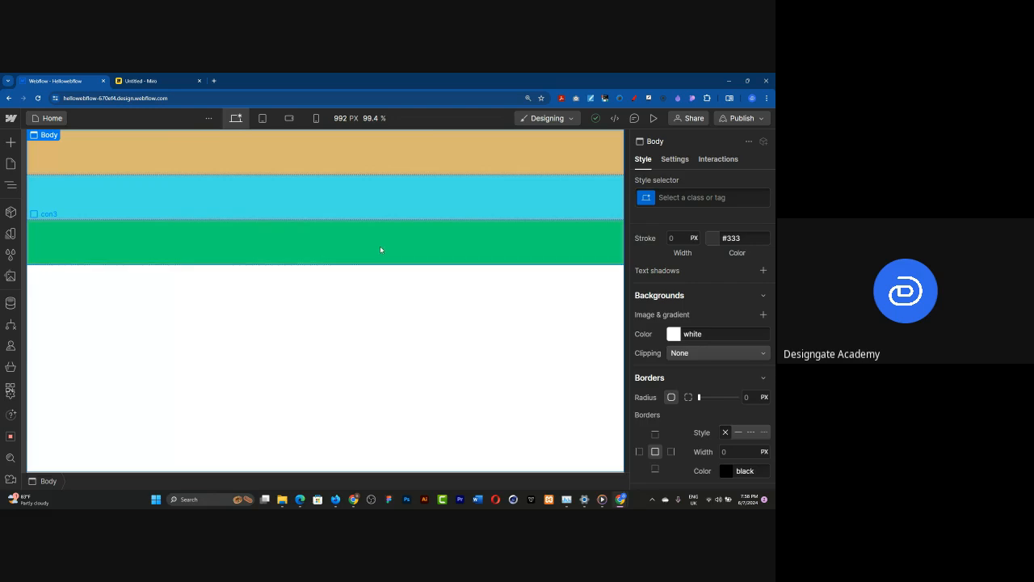
Rename the parent div block's class, Div Block 22, to maincontainer
{"action": "left_click", "coordinate": [10, 184]}
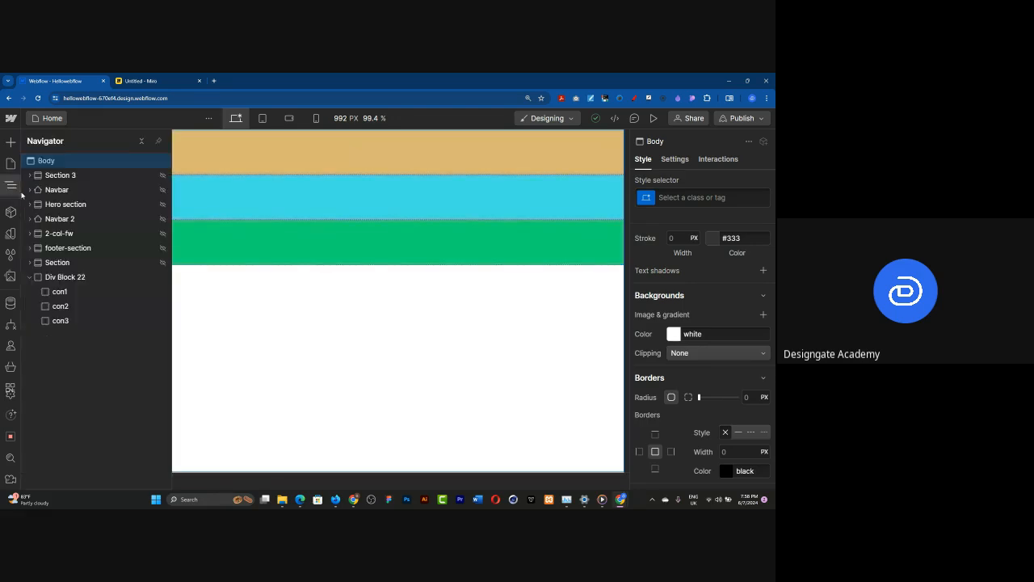
{"action": "left_click", "coordinate": [69, 277]}
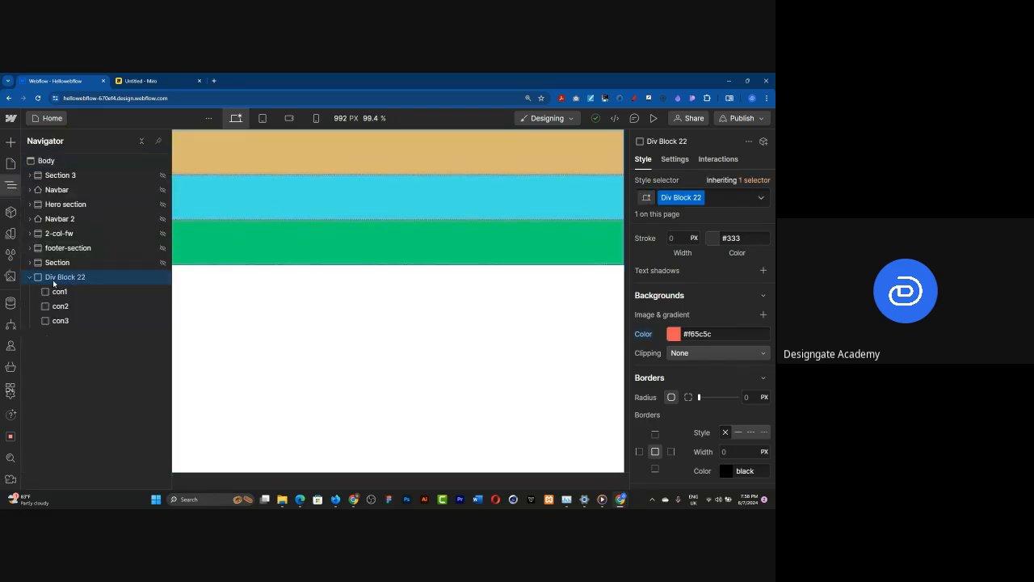
{"action": "double_click", "coordinate": [684, 198]}
{"action": "left_click", "coordinate": [707, 199]}
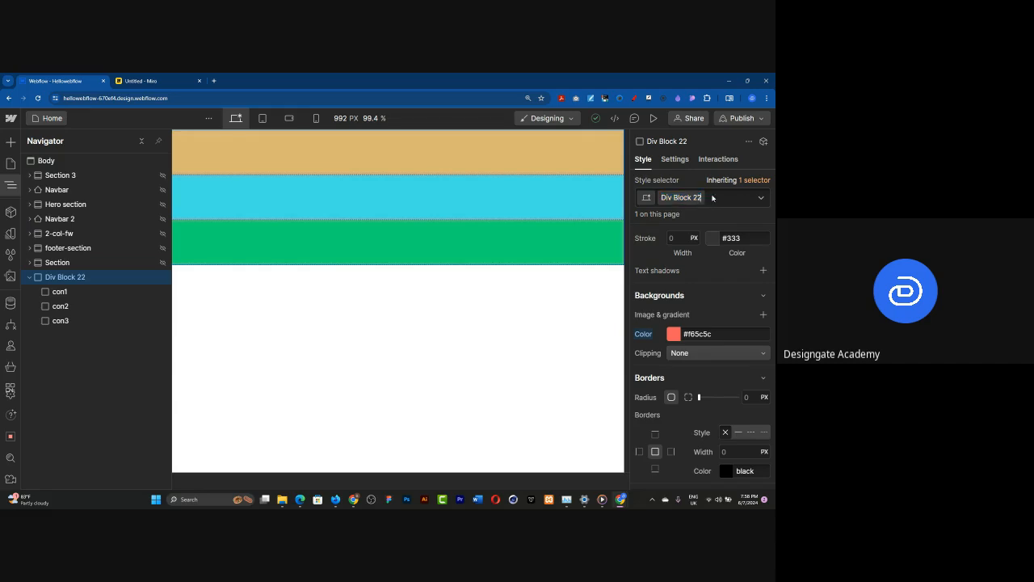
{"action": "left_click", "coordinate": [700, 198]}
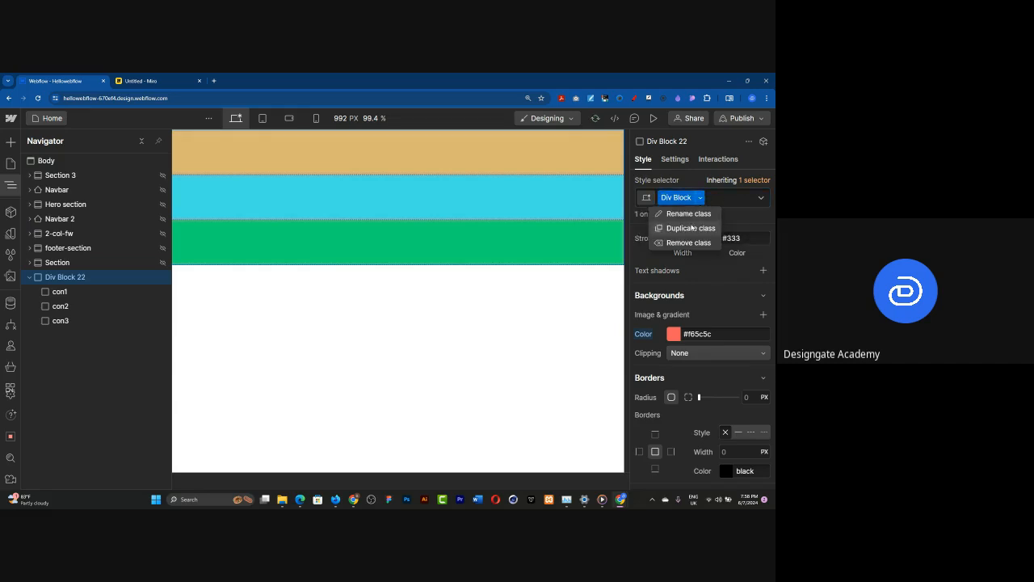
{"action": "left_click", "coordinate": [688, 214]}
{"action": "type", "text": "m"}
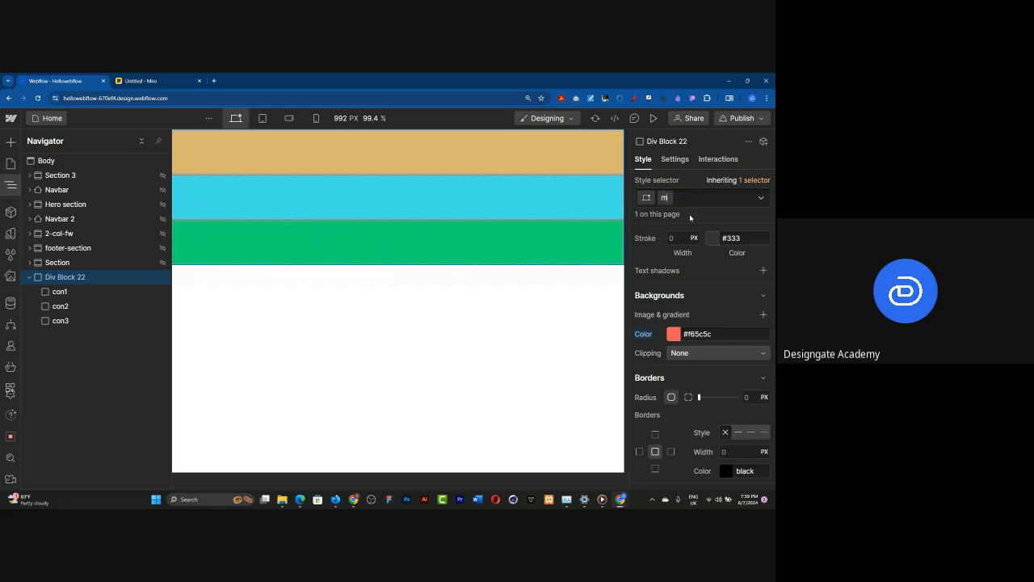
{"action": "type", "text": "aincontainer"}
{"action": "key", "text": "Return"}
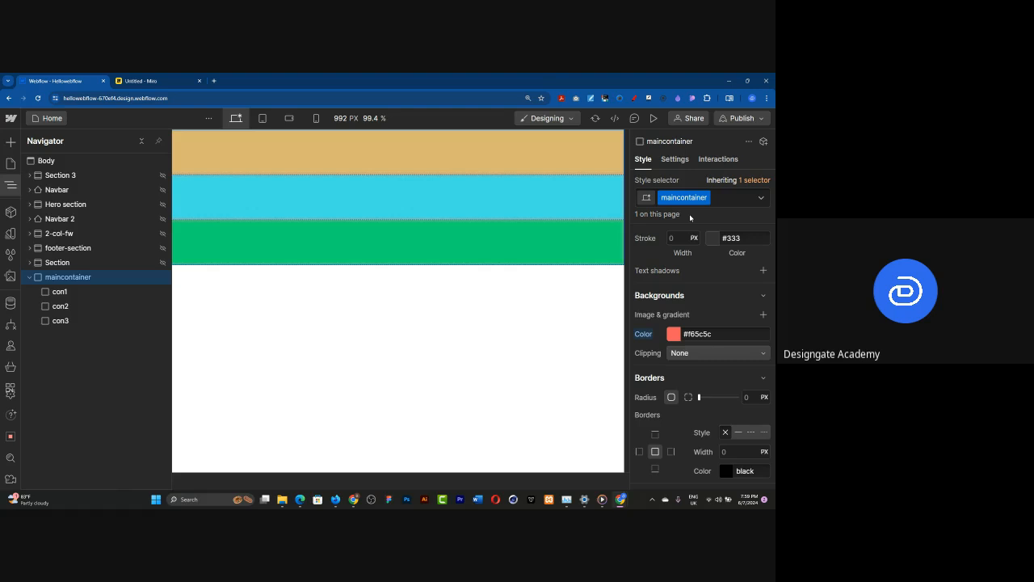
Check the display settings of the maincontainer parent and its con1 child block
{"action": "scroll", "coordinate": [693, 326], "scroll_direction": "up", "scroll_amount": 10}
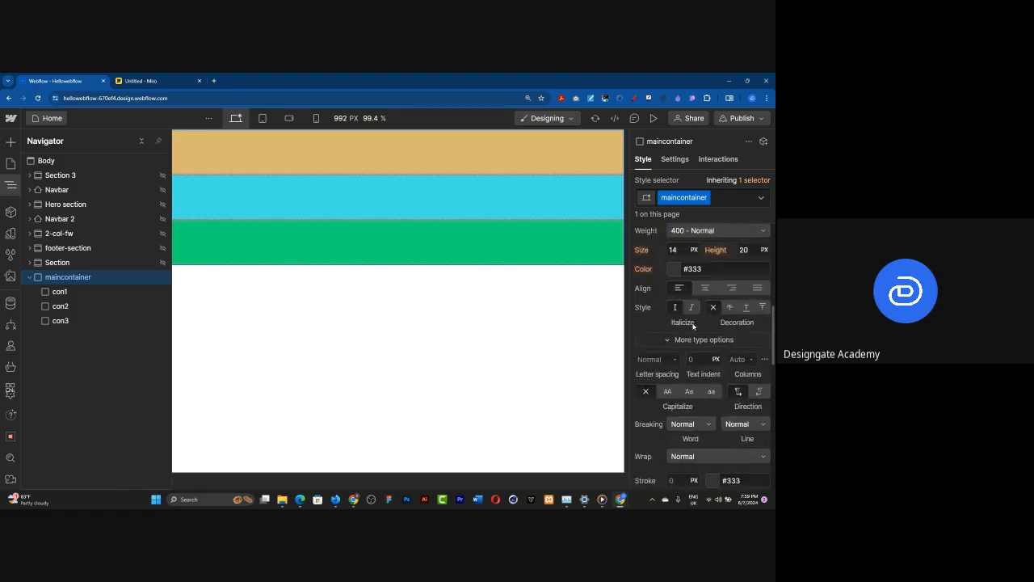
{"action": "scroll", "coordinate": [693, 326], "scroll_direction": "up", "scroll_amount": 1}
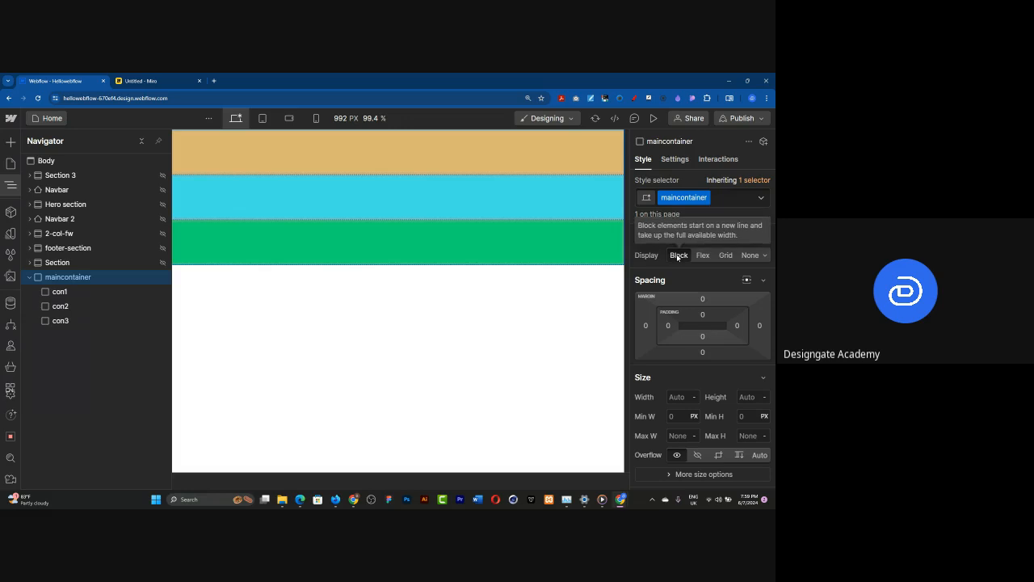
{"action": "left_click", "coordinate": [55, 292]}
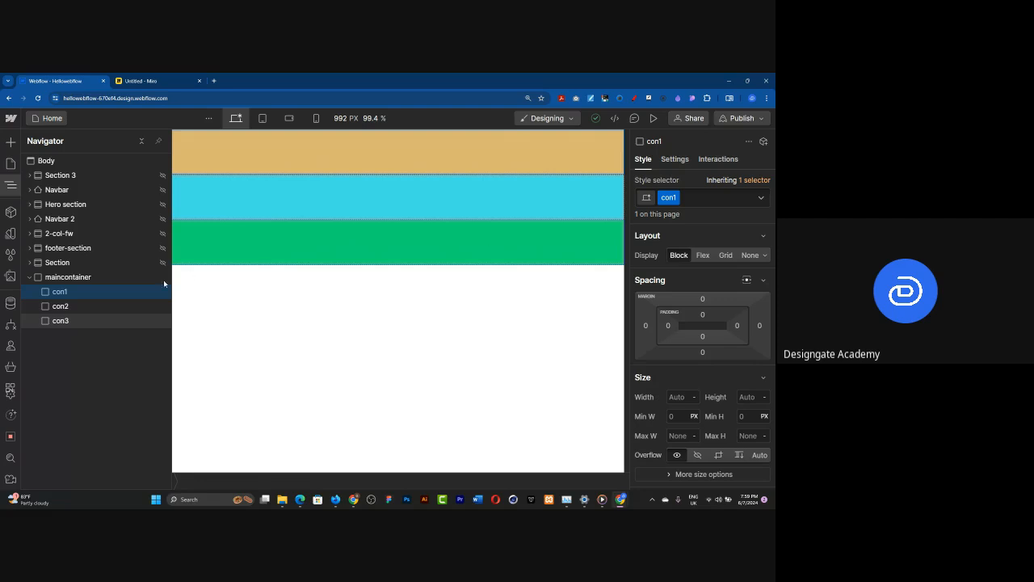
{"action": "left_click", "coordinate": [56, 280]}
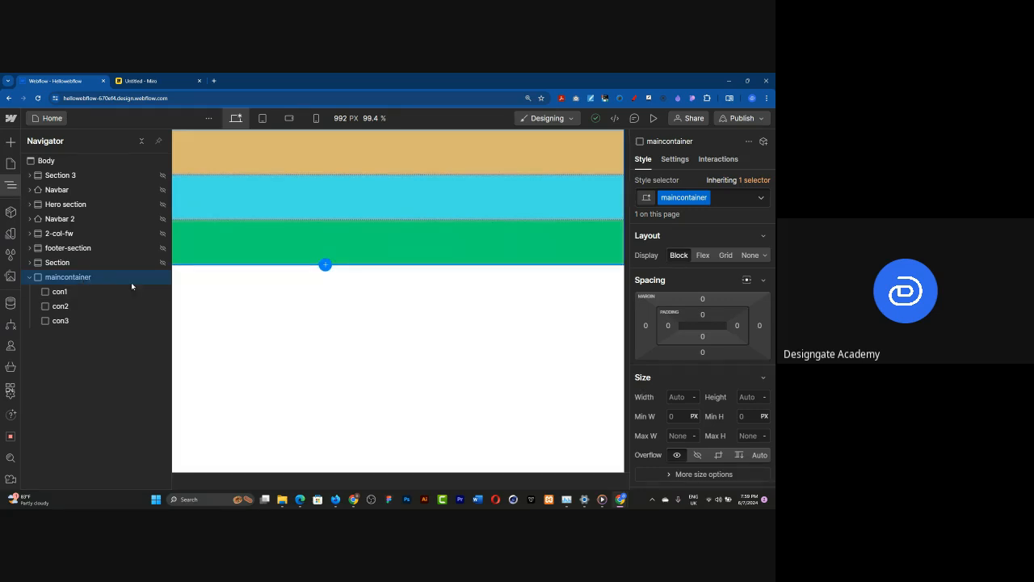
Try the Flex display on maincontainer and inspect the layout settings of con1, con2 and con3
{"action": "left_click", "coordinate": [703, 255]}
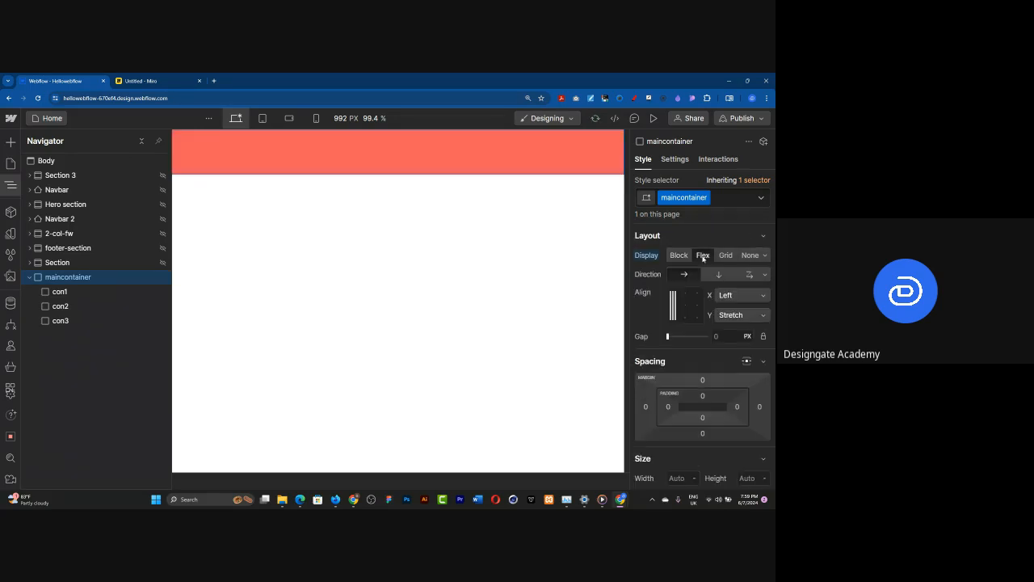
{"action": "left_click", "coordinate": [49, 294]}
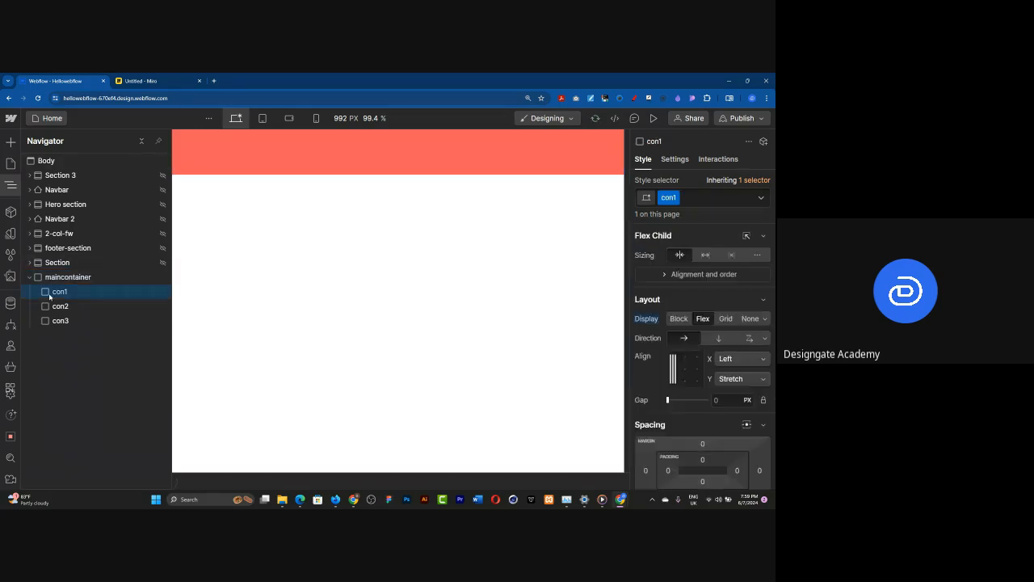
{"action": "left_click", "coordinate": [61, 308]}
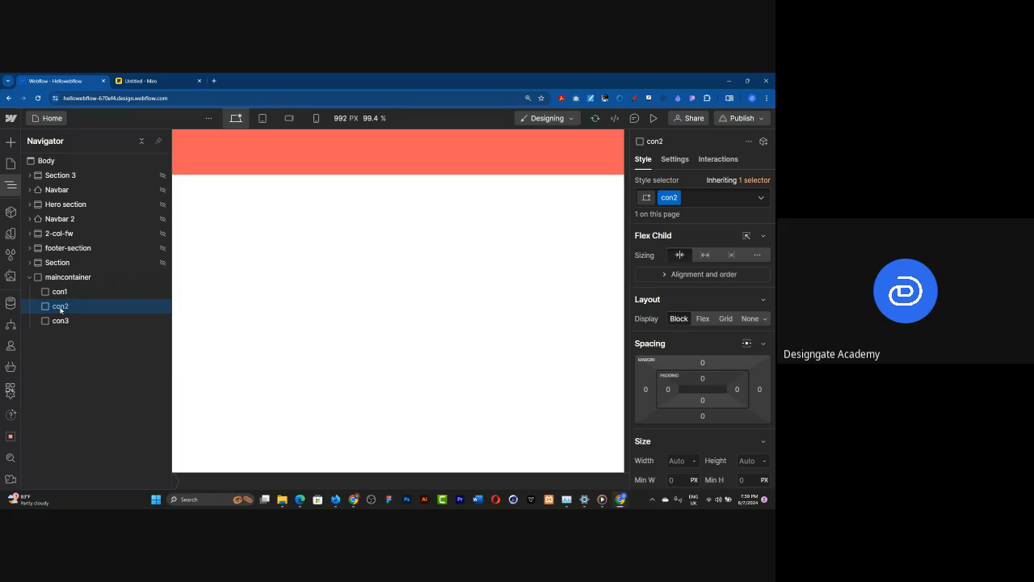
{"action": "left_click", "coordinate": [67, 322]}
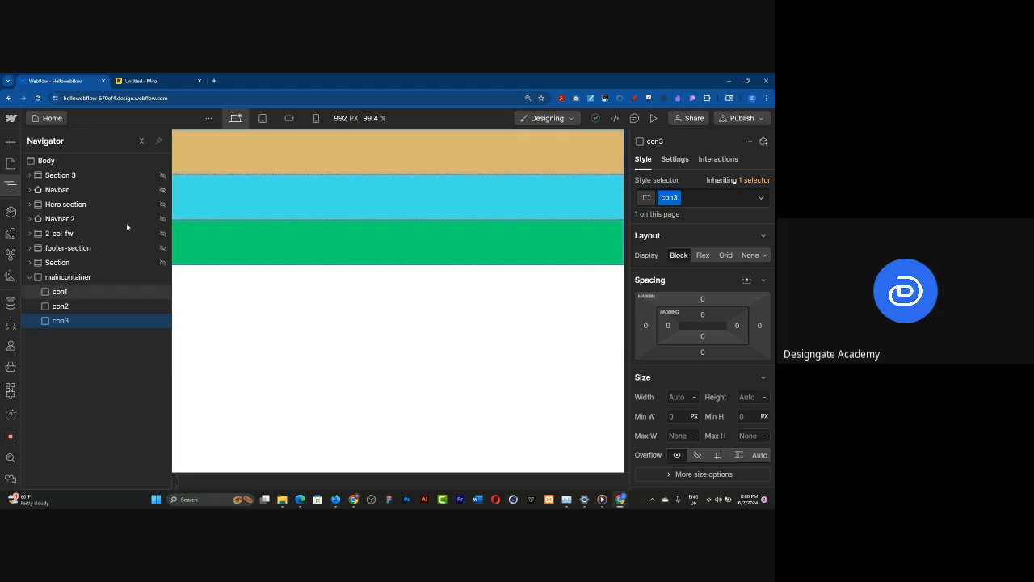
Set the con1 child block's display to Flex
{"action": "left_click", "coordinate": [63, 305]}
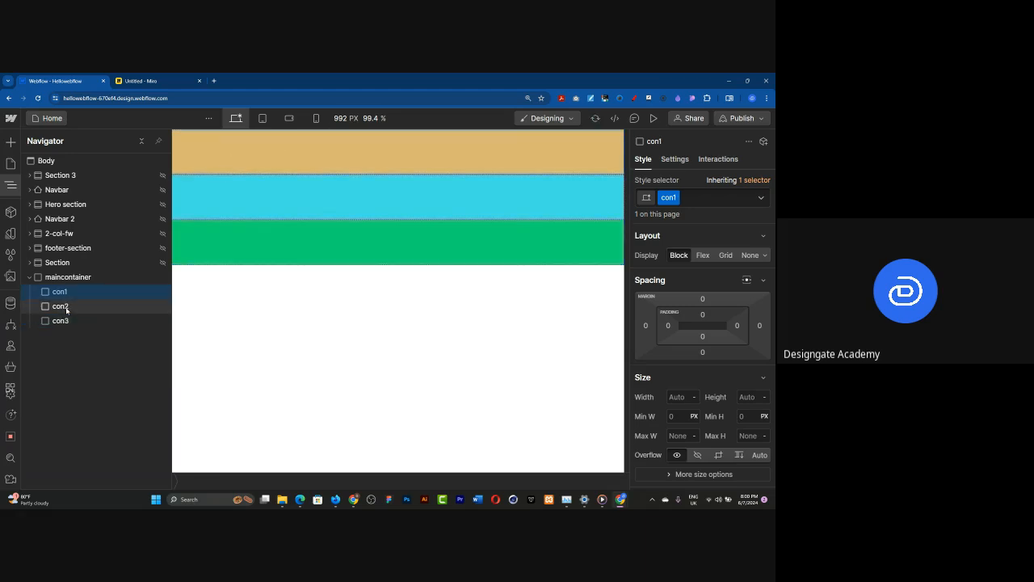
{"action": "left_click", "coordinate": [73, 295]}
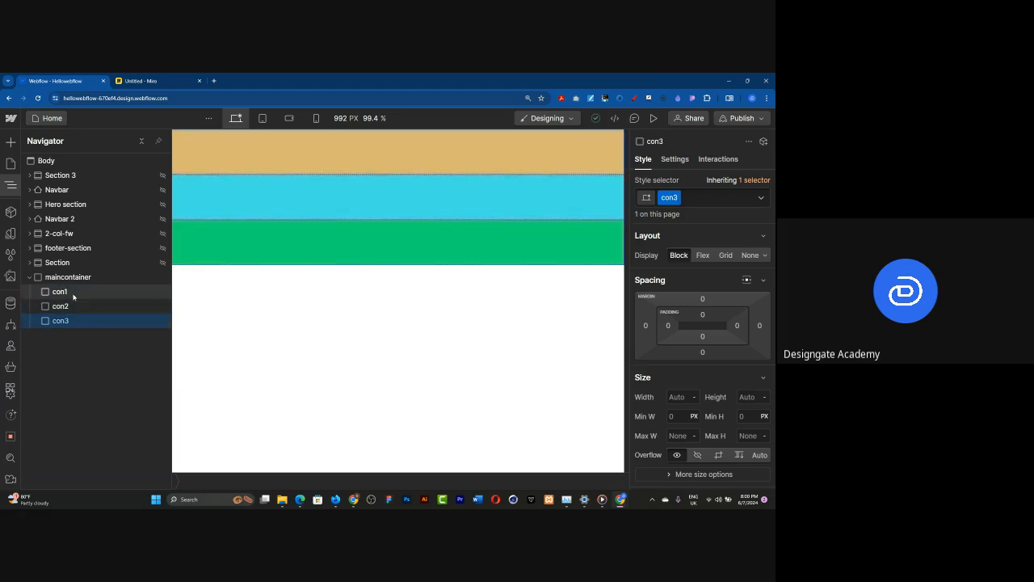
{"action": "left_click", "coordinate": [701, 255]}
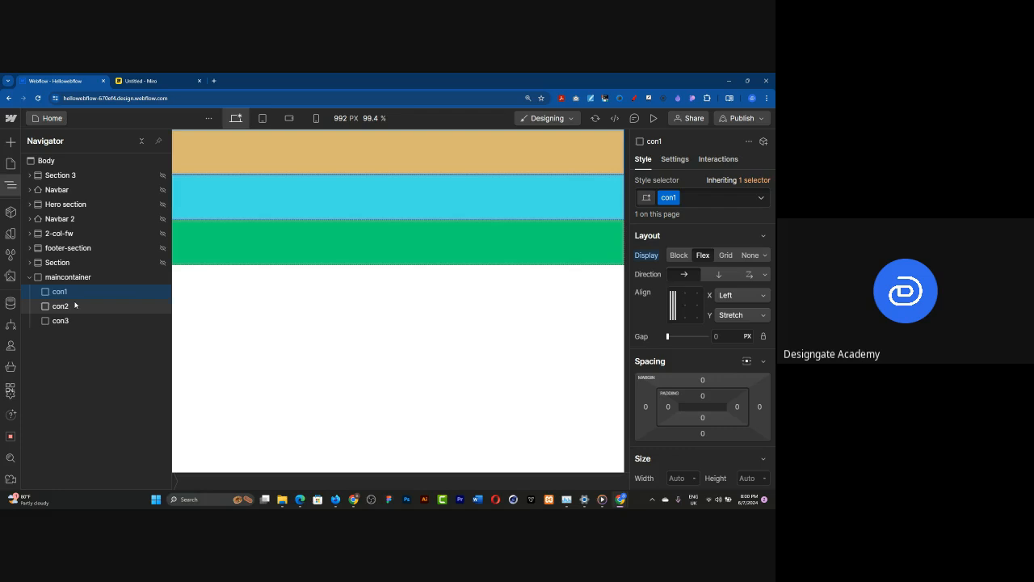
Switch to the Miro board and highlight the smallest and widest rectangles in the upper row as the flex example
{"action": "left_click", "coordinate": [139, 80]}
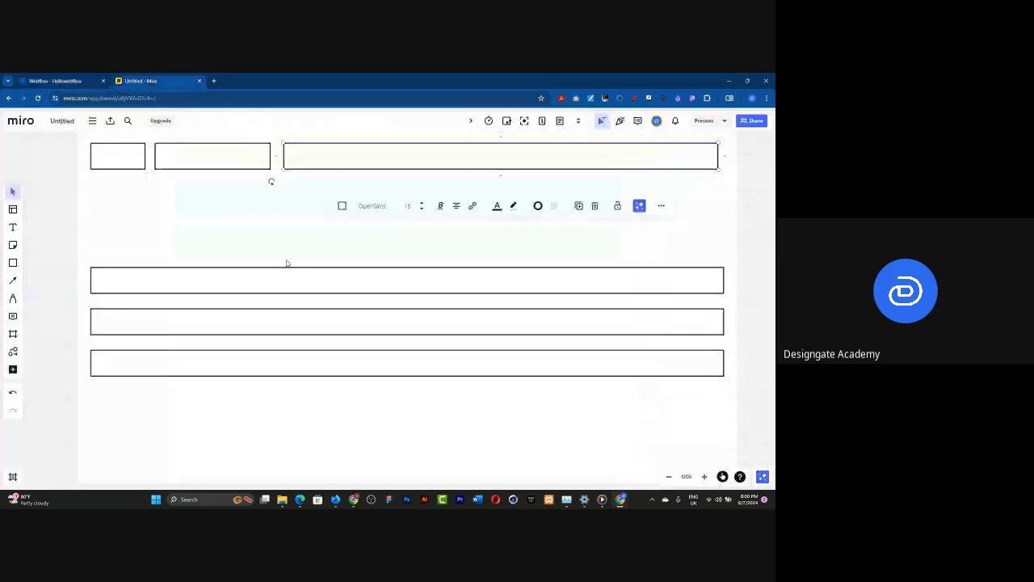
{"action": "left_click", "coordinate": [123, 168]}
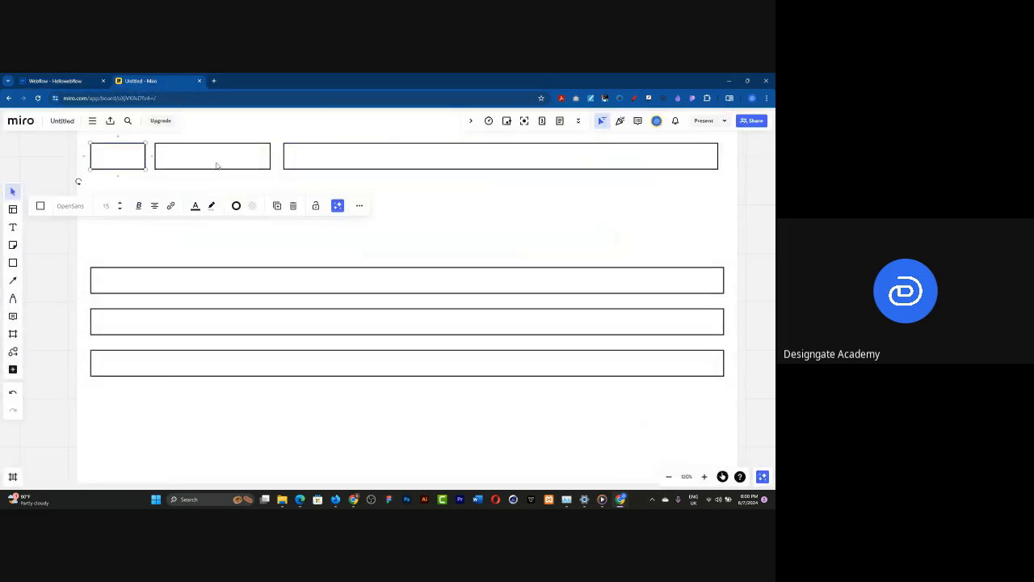
{"action": "left_click", "coordinate": [352, 158]}
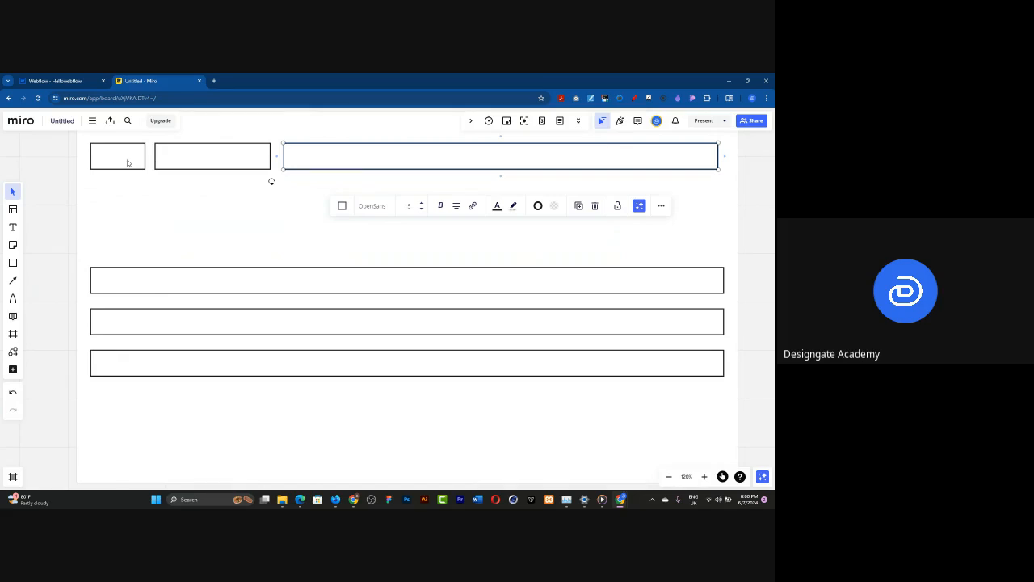
Return to the Webflow project and undo the Flex display change on con1
{"action": "left_click", "coordinate": [81, 81]}
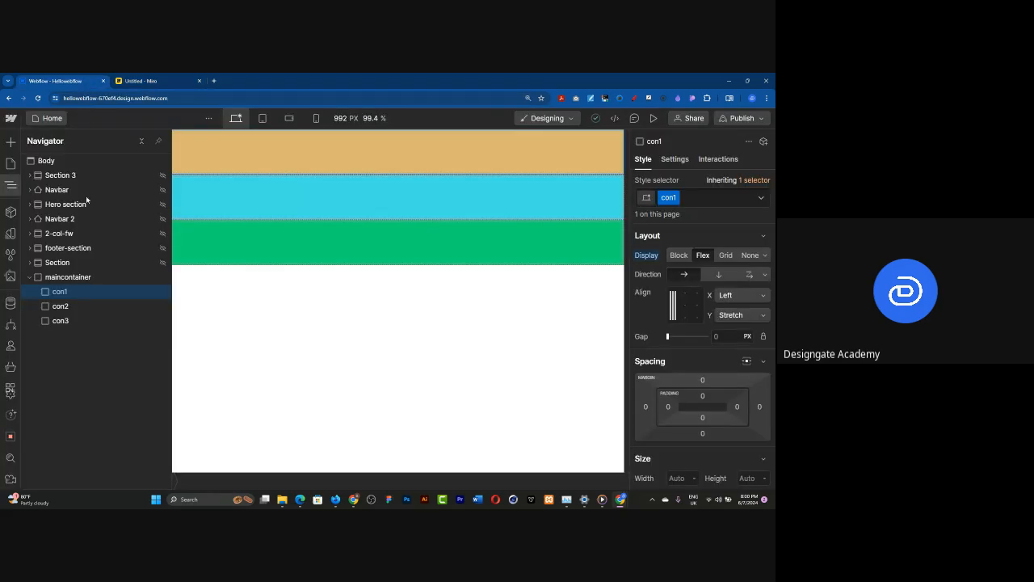
{"action": "key", "text": "ctrl+z"}
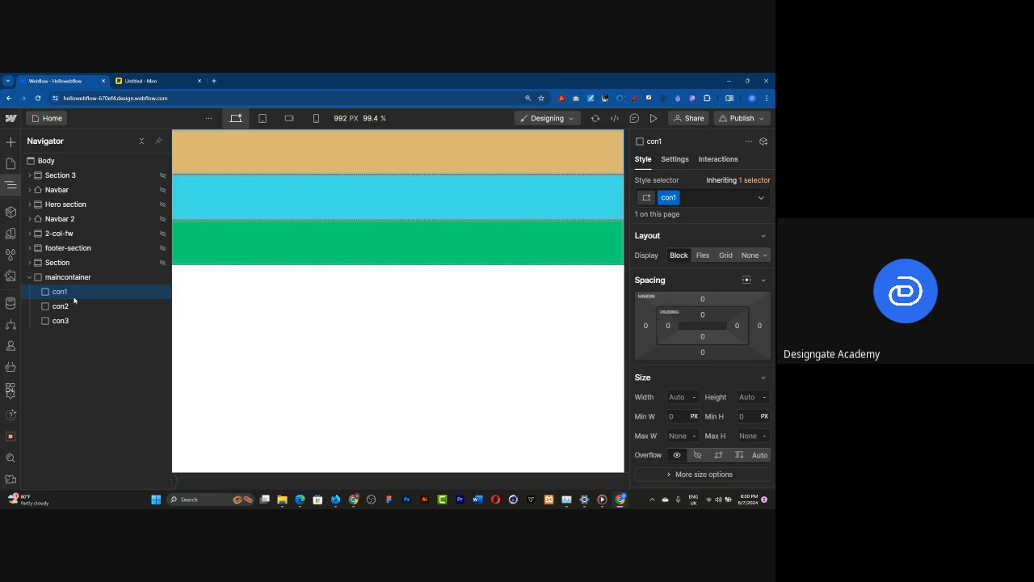
Set the maincontainer parent's display to Flex with a vertical direction
{"action": "left_click", "coordinate": [72, 278]}
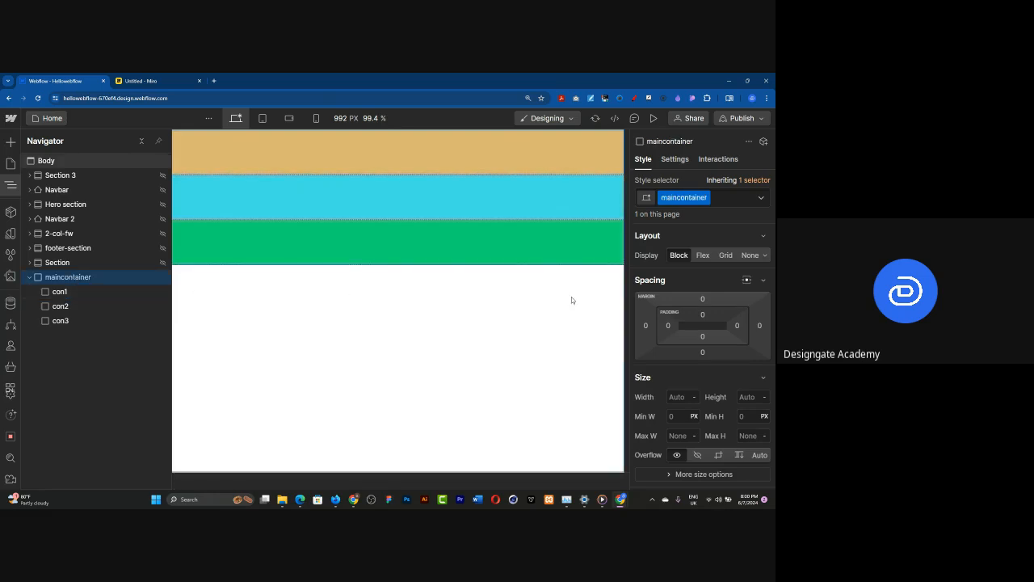
{"action": "left_click", "coordinate": [699, 256]}
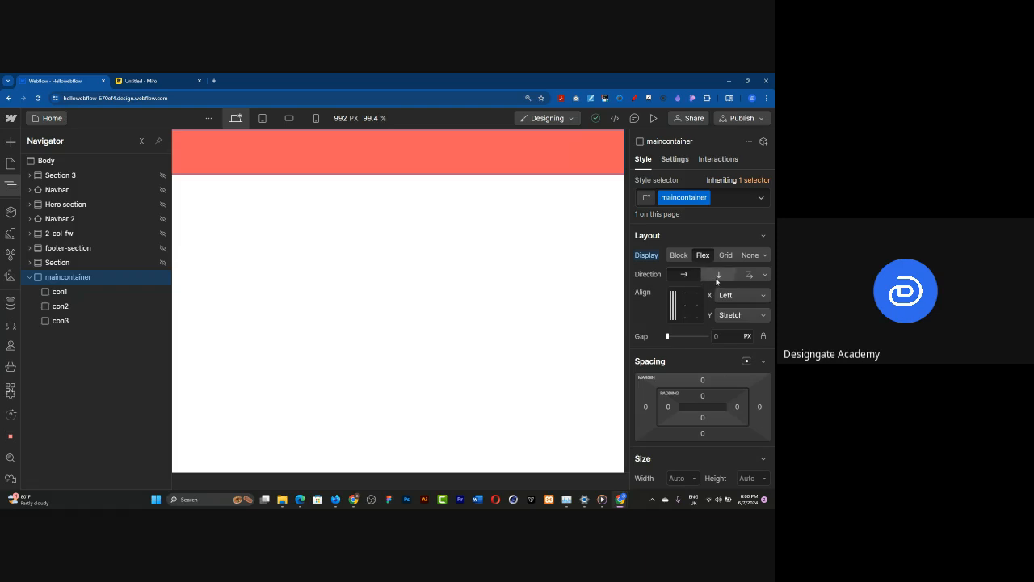
{"action": "left_click", "coordinate": [717, 275]}
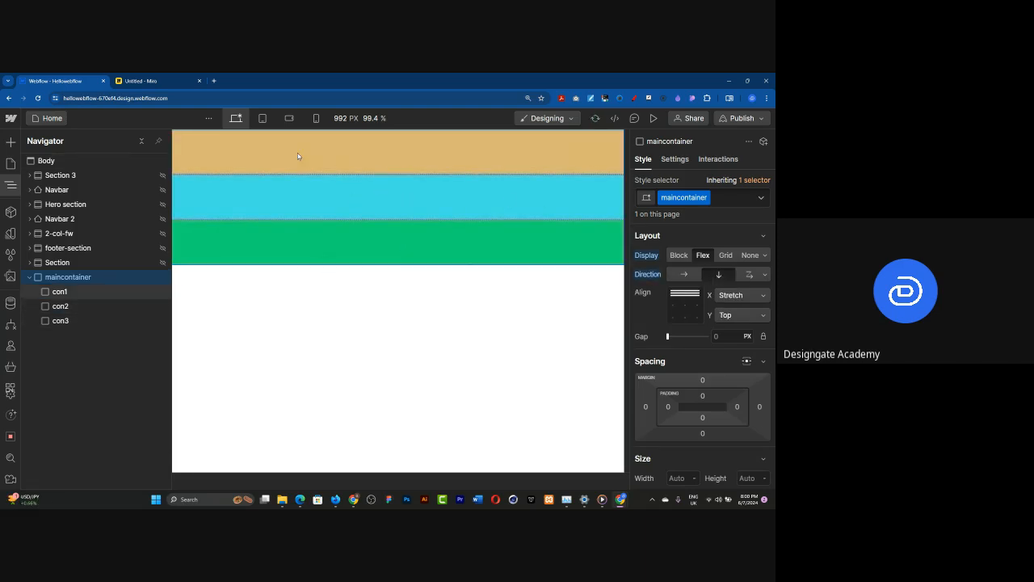
Try a horizontal direction on maincontainer with Space between and Center alignment, then align its children Left and Center
{"action": "left_click", "coordinate": [682, 274]}
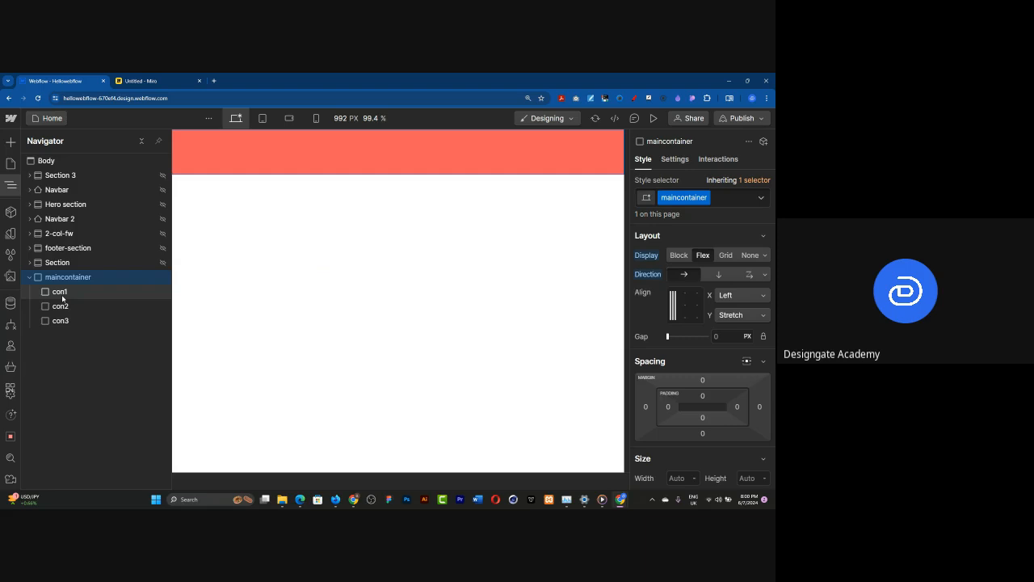
{"action": "left_click", "coordinate": [673, 308]}
{"action": "left_click", "coordinate": [673, 308]}
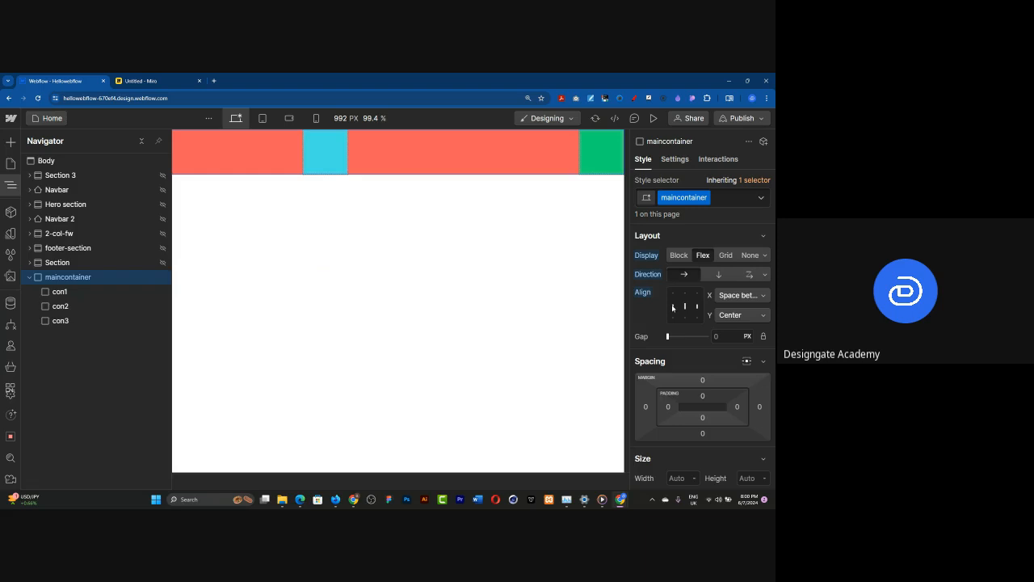
{"action": "left_click", "coordinate": [673, 307]}
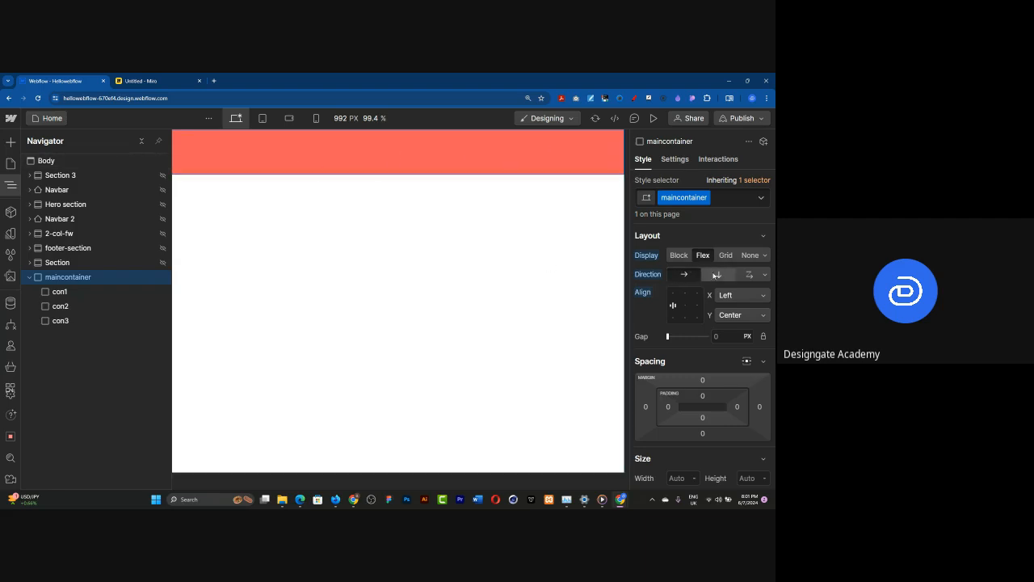
Switch maincontainer's flex direction to vertical, back to horizontal, and to vertical again to compare the child order
{"action": "left_click", "coordinate": [718, 275]}
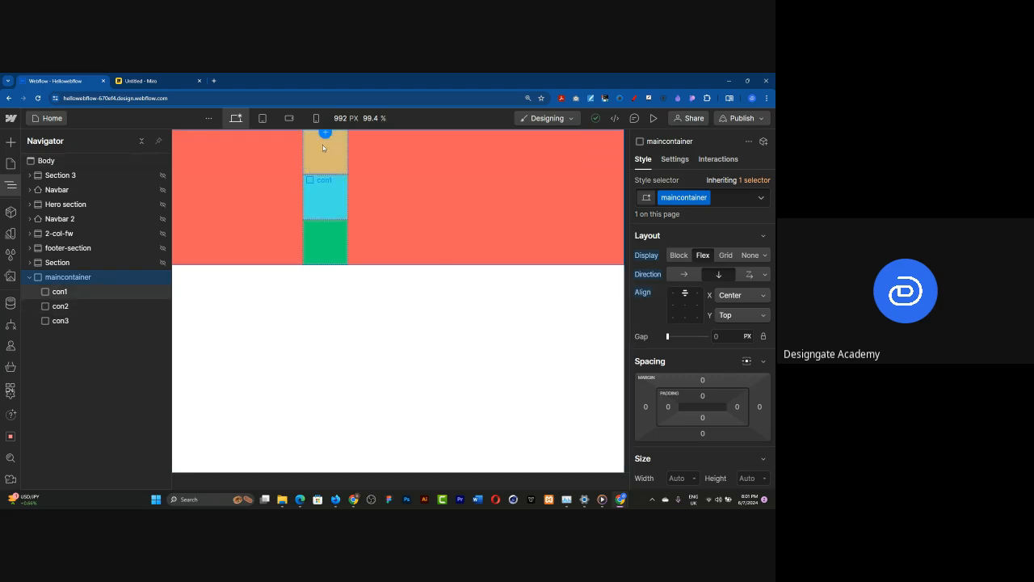
{"action": "left_click", "coordinate": [686, 274]}
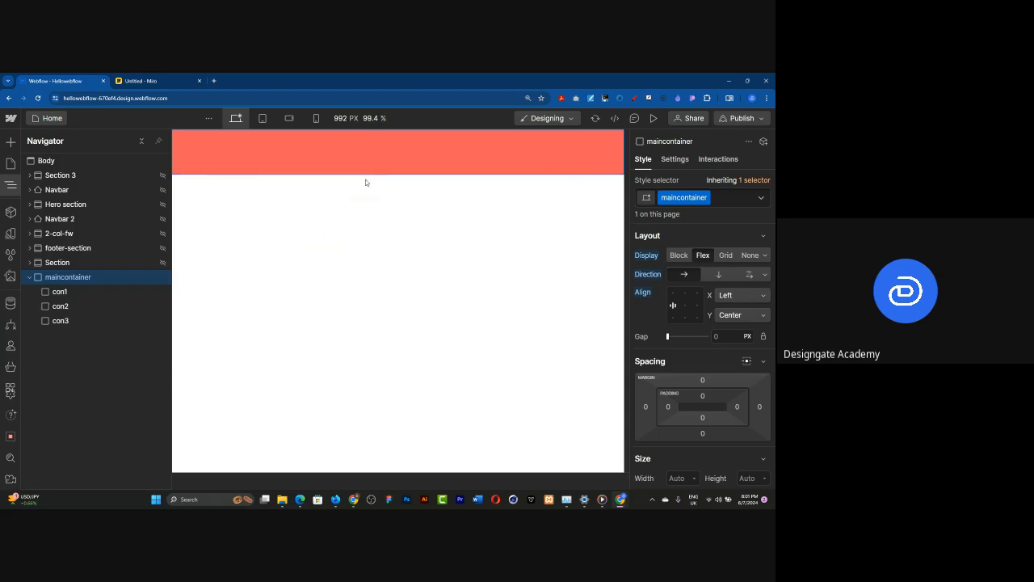
{"action": "left_click", "coordinate": [717, 275]}
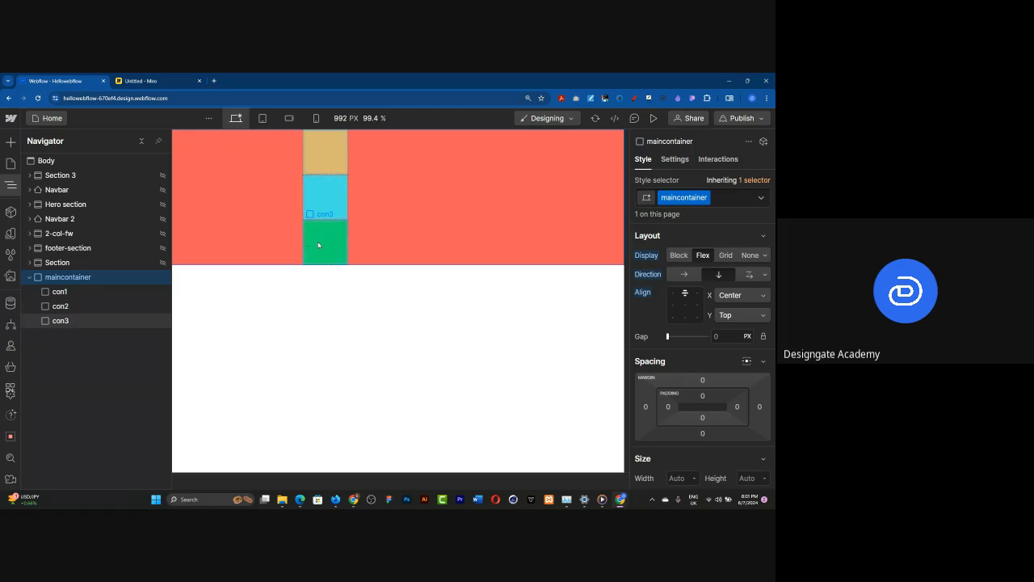
Try maincontainer alignments Right/Bottom, Left/Bottom and Center/Center, ending with X Right and Y Center
{"action": "left_click", "coordinate": [699, 317]}
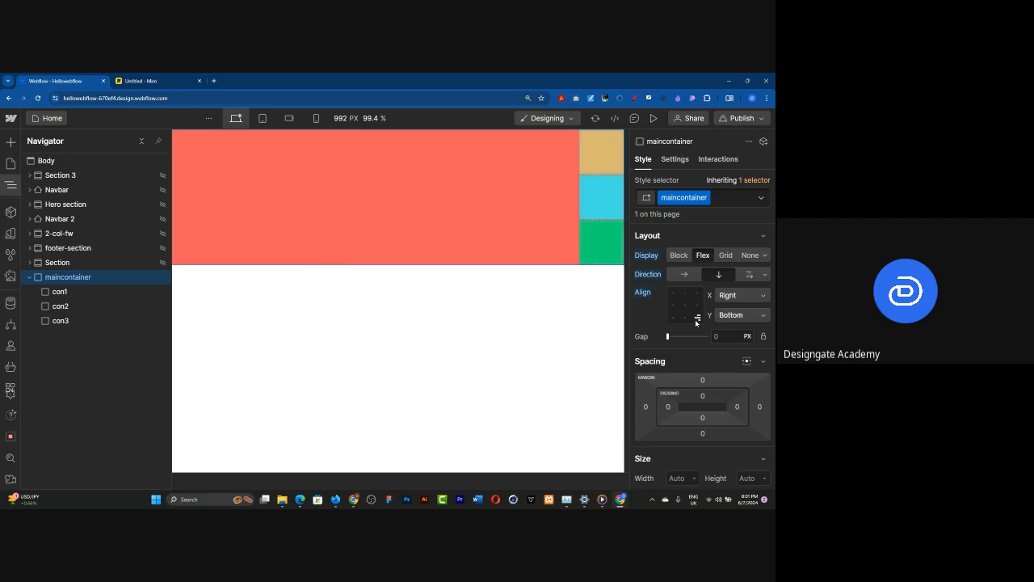
{"action": "left_click", "coordinate": [670, 312]}
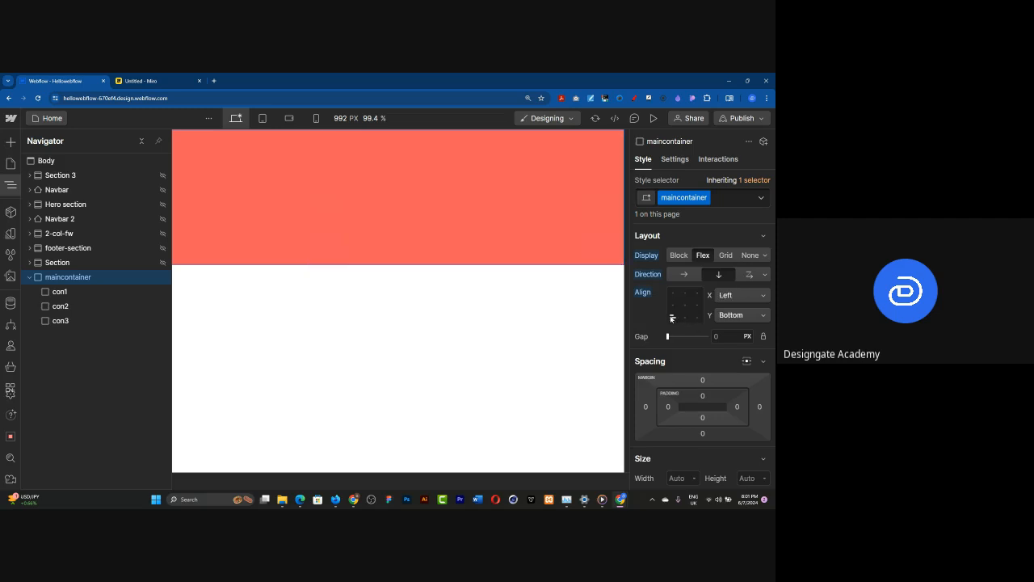
{"action": "left_click", "coordinate": [10, 185]}
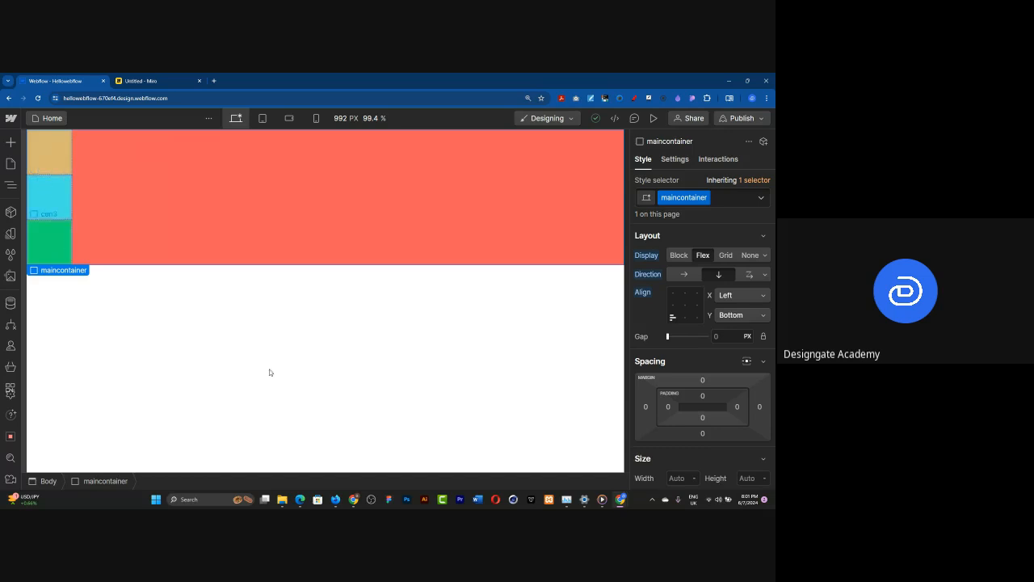
{"action": "left_click", "coordinate": [673, 311]}
{"action": "left_click", "coordinate": [672, 293]}
{"action": "left_click", "coordinate": [685, 307]}
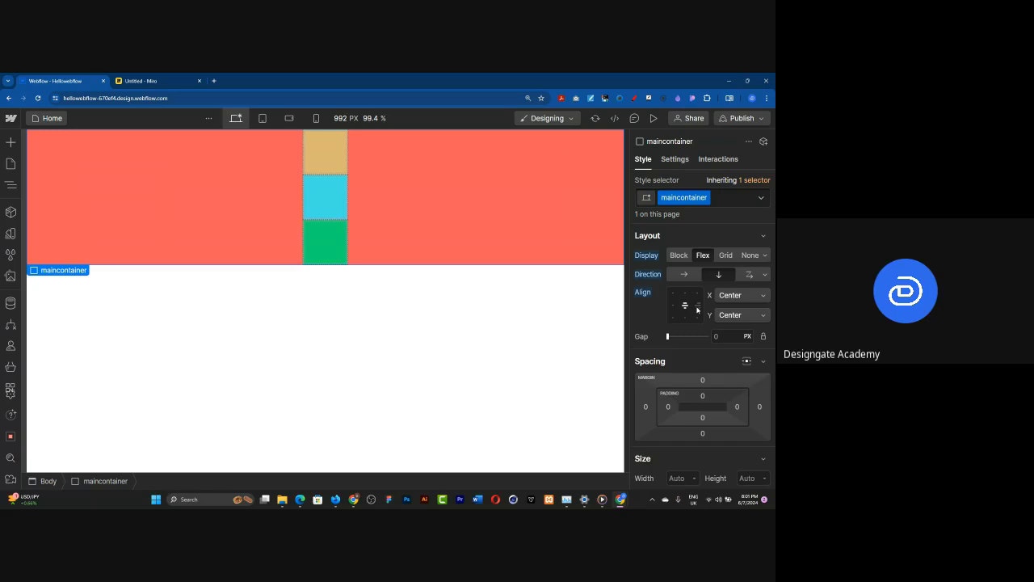
{"action": "left_click", "coordinate": [698, 307]}
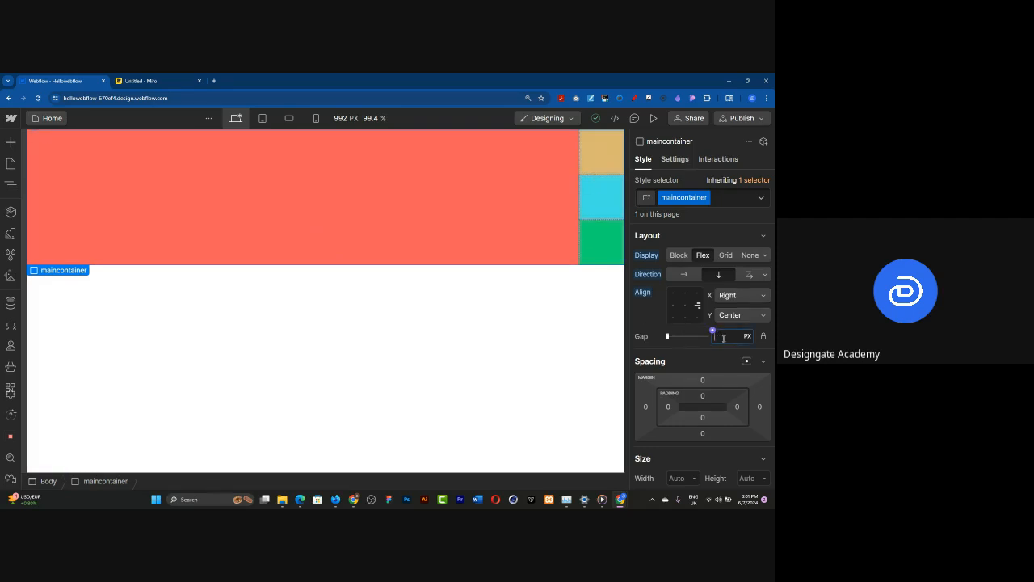
Try a 100 px gap between maincontainer's children, then set the gap to 24 px
{"action": "type", "text": "100"}
{"action": "key", "text": "Return"}
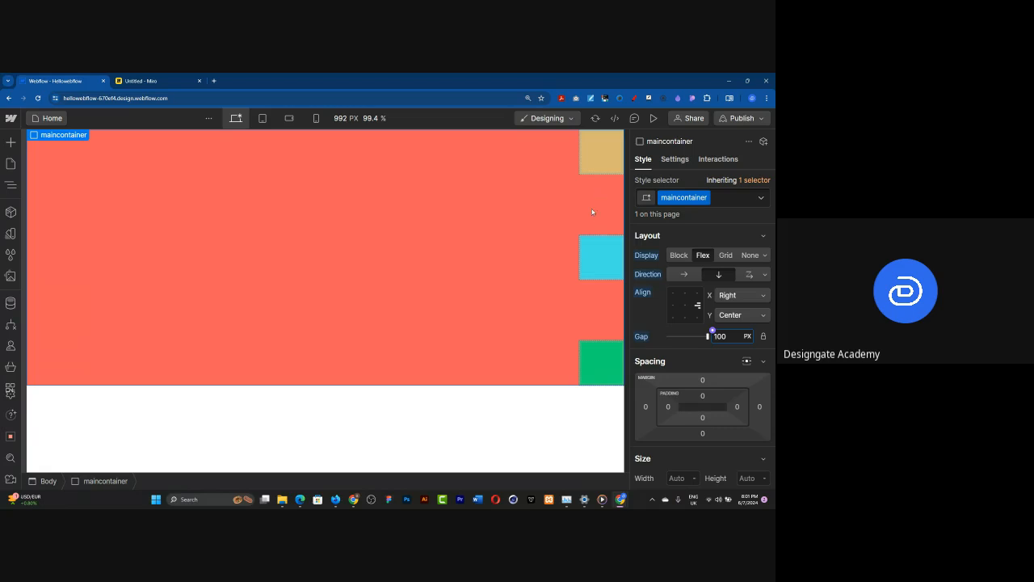
{"action": "left_click", "coordinate": [737, 336]}
{"action": "type", "text": "24"}
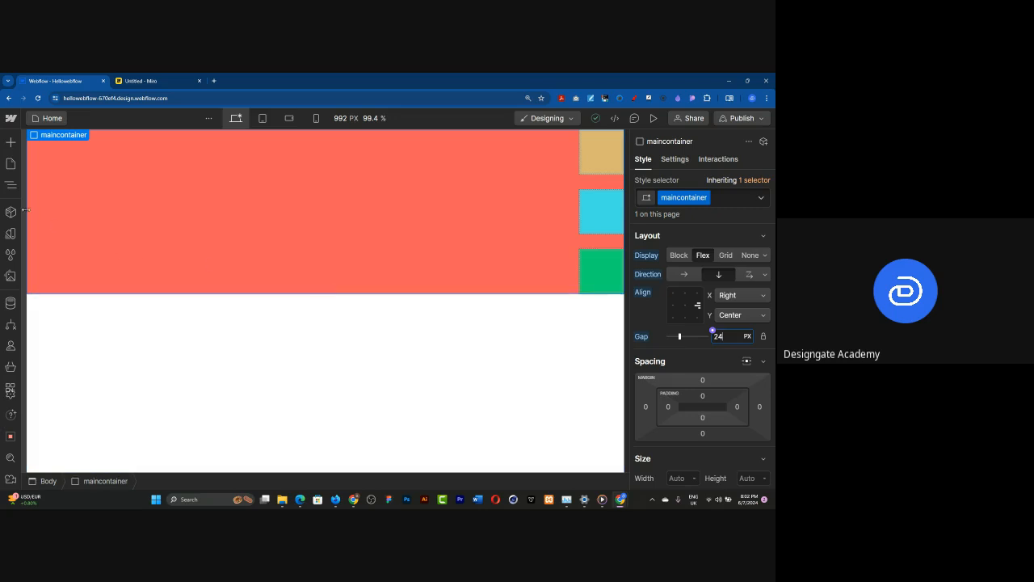
Compare the horizontal and vertical directions of the spaced-out blocks in maincontainer, finishing on vertical
{"action": "left_click", "coordinate": [10, 185]}
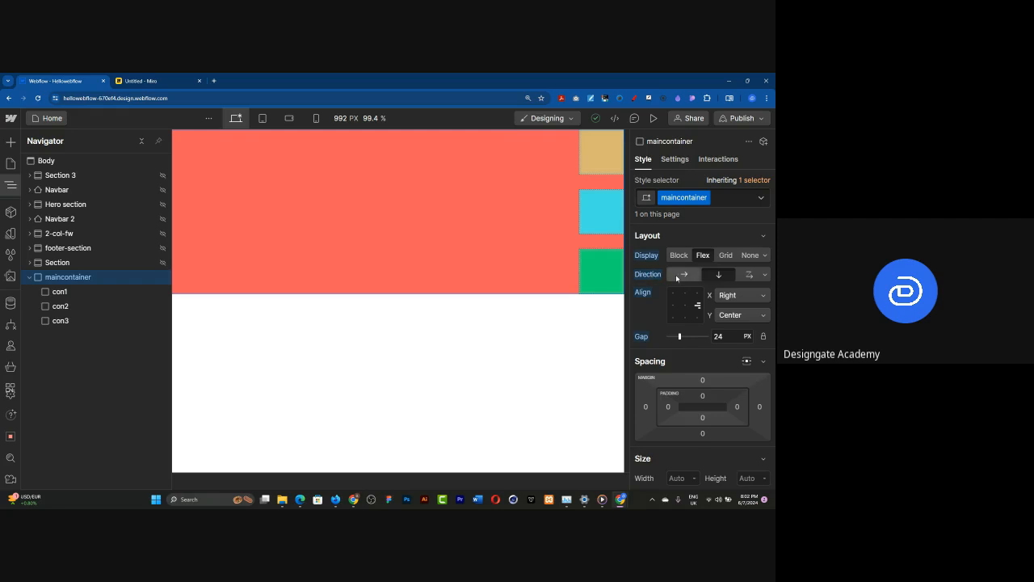
{"action": "left_click", "coordinate": [679, 276]}
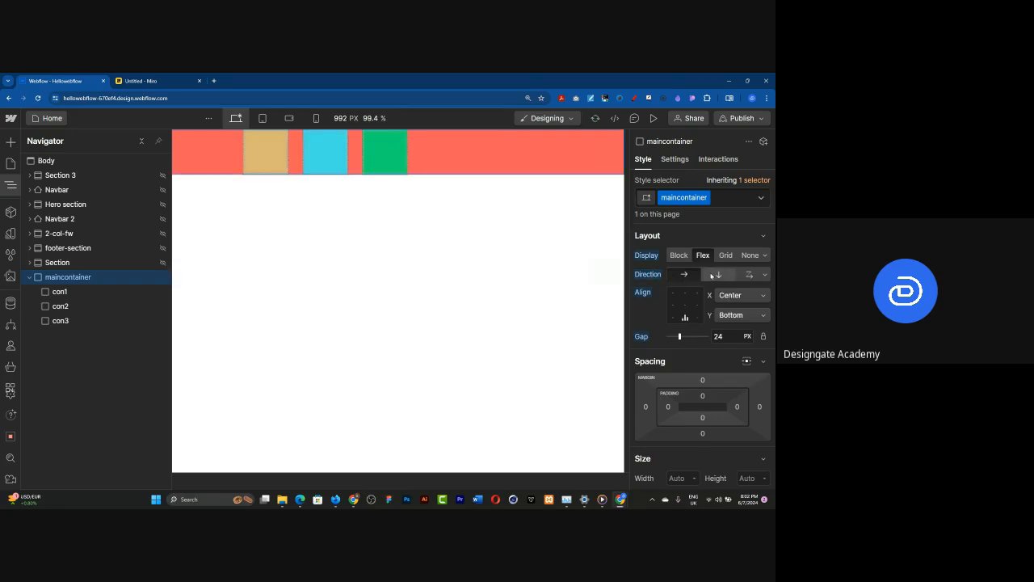
{"action": "left_click", "coordinate": [716, 274]}
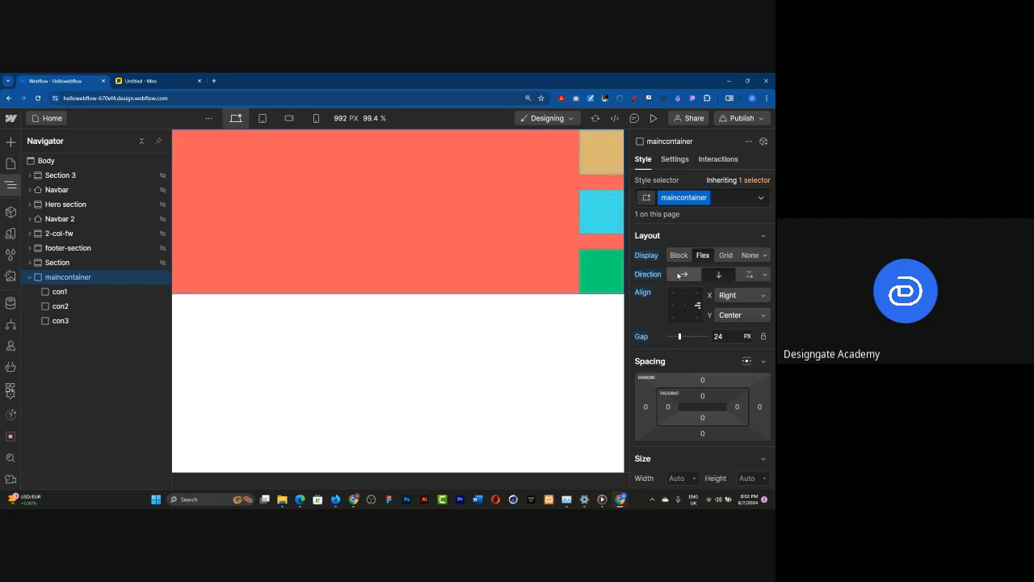
{"action": "left_click", "coordinate": [681, 275]}
{"action": "left_click", "coordinate": [717, 275]}
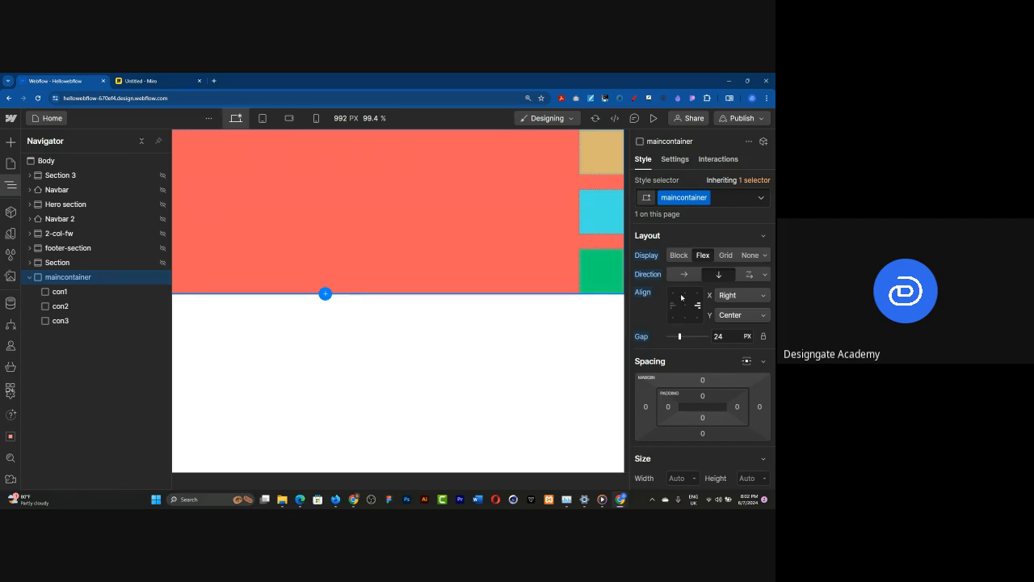
Try Center/Top and Left/Bottom alignment on maincontainer, then align its children X Right and Y Bottom
{"action": "left_click", "coordinate": [684, 295]}
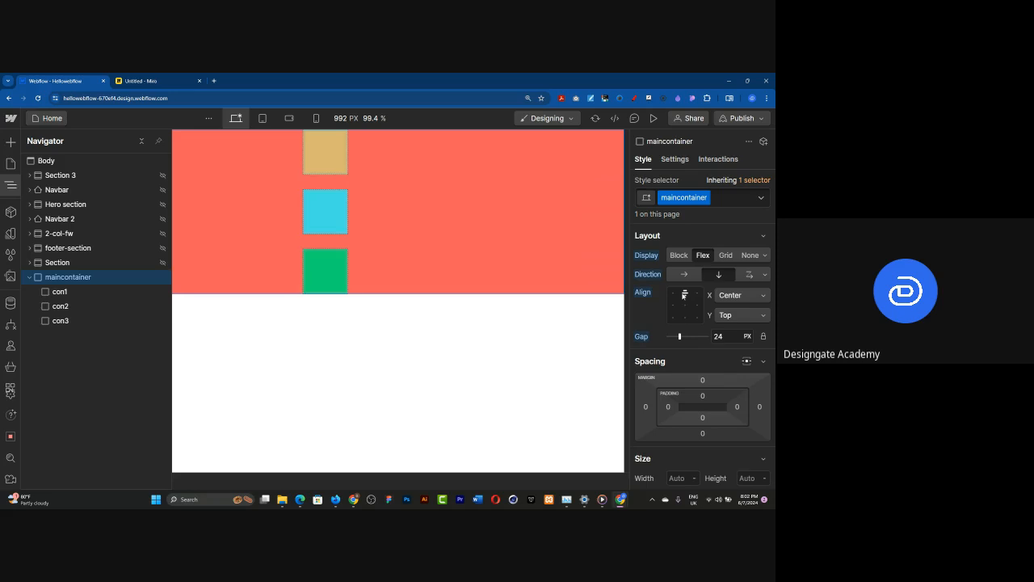
{"action": "left_click", "coordinate": [684, 316]}
{"action": "left_click", "coordinate": [672, 318]}
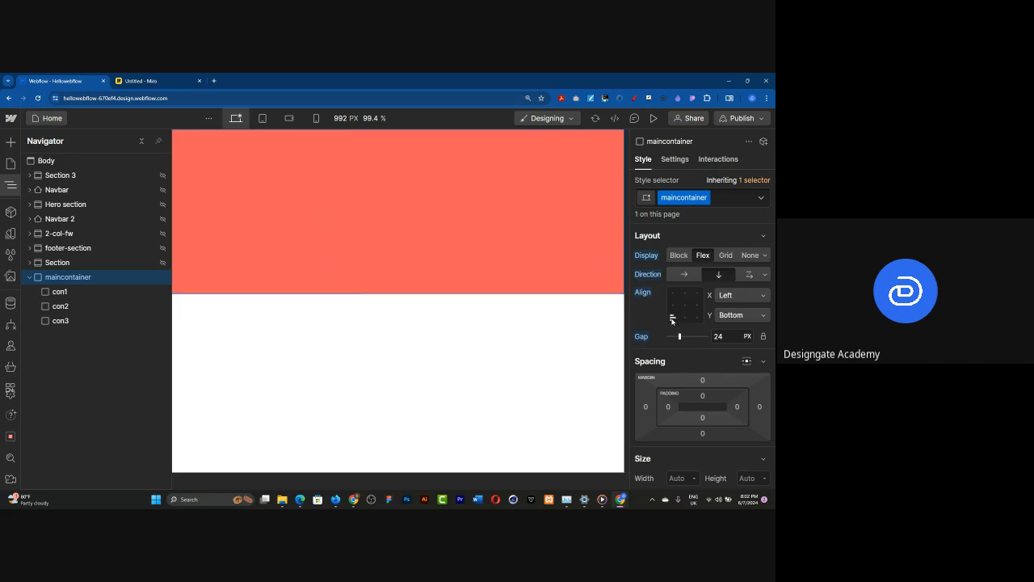
{"action": "left_click", "coordinate": [11, 184]}
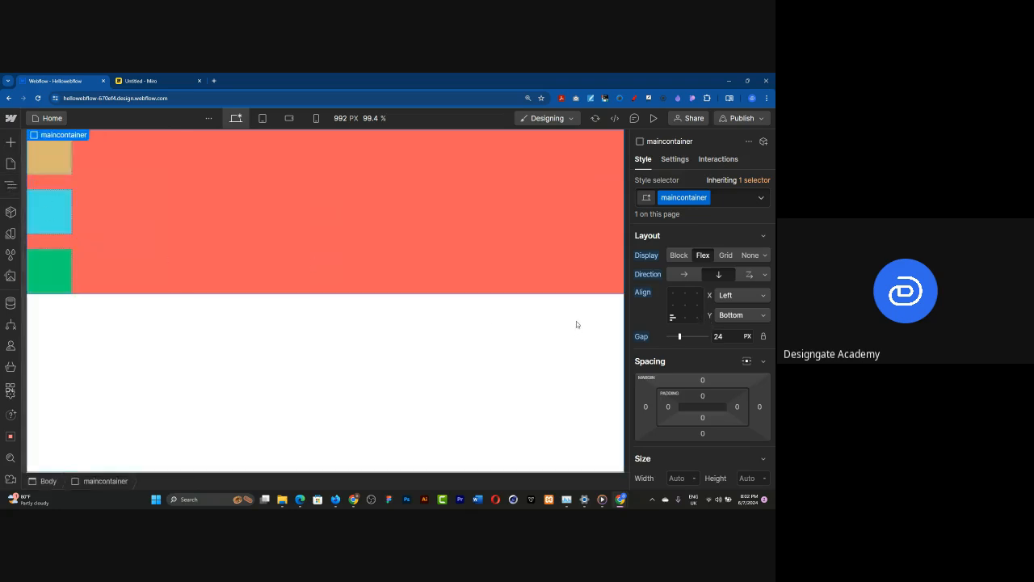
{"action": "left_click", "coordinate": [697, 319]}
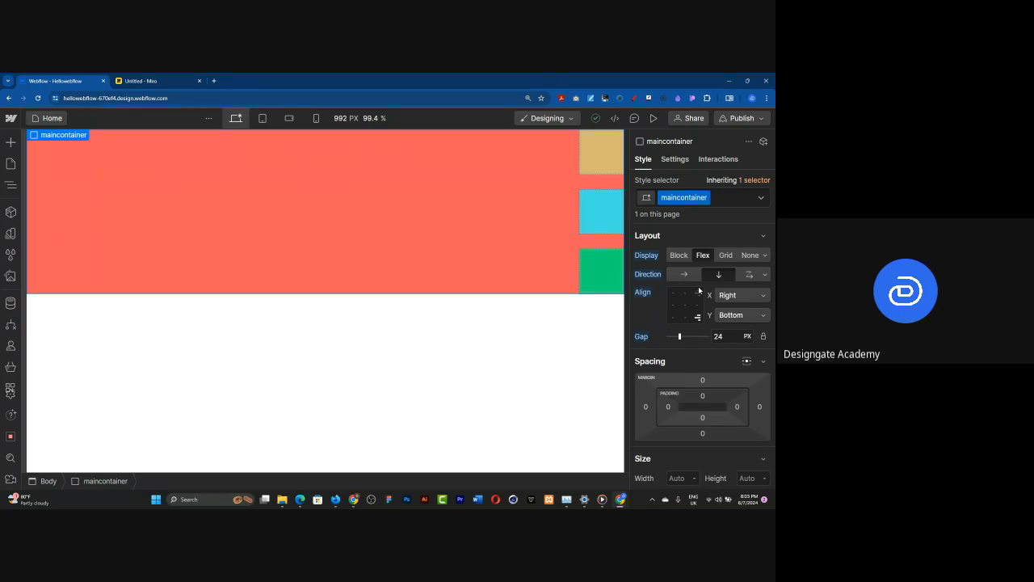
{"action": "left_click", "coordinate": [10, 184]}
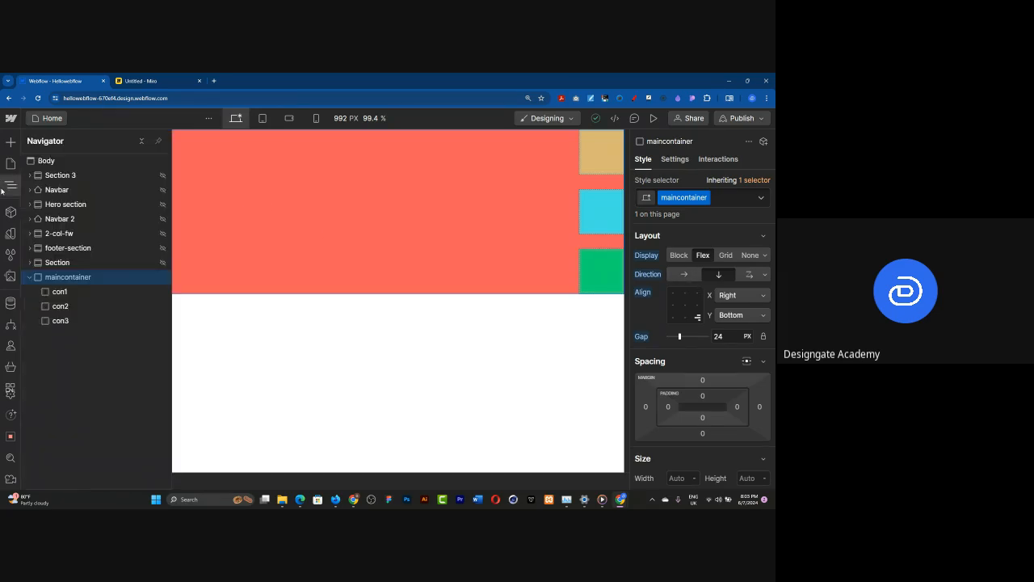
Check con1's Flex Child settings, then set the maincontainer parent to Flex with a horizontal direction
{"action": "left_click", "coordinate": [60, 294]}
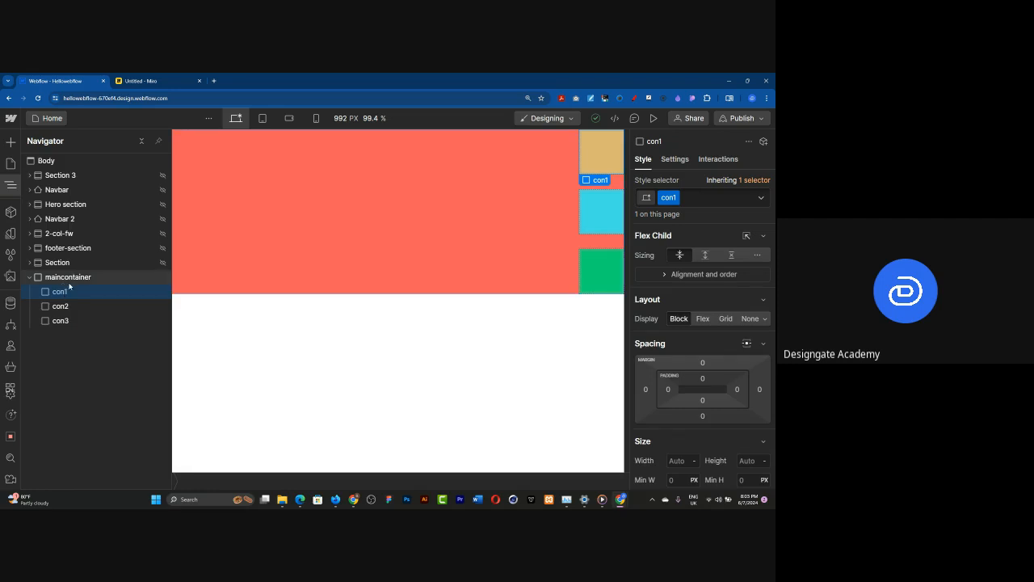
{"action": "left_click", "coordinate": [69, 276]}
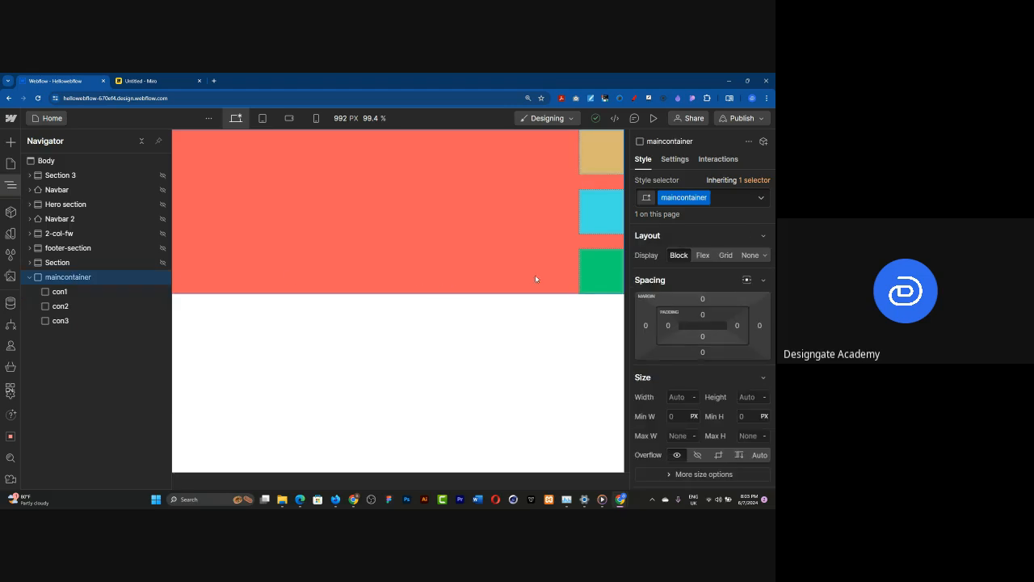
{"action": "left_click", "coordinate": [703, 254]}
{"action": "left_click", "coordinate": [686, 275]}
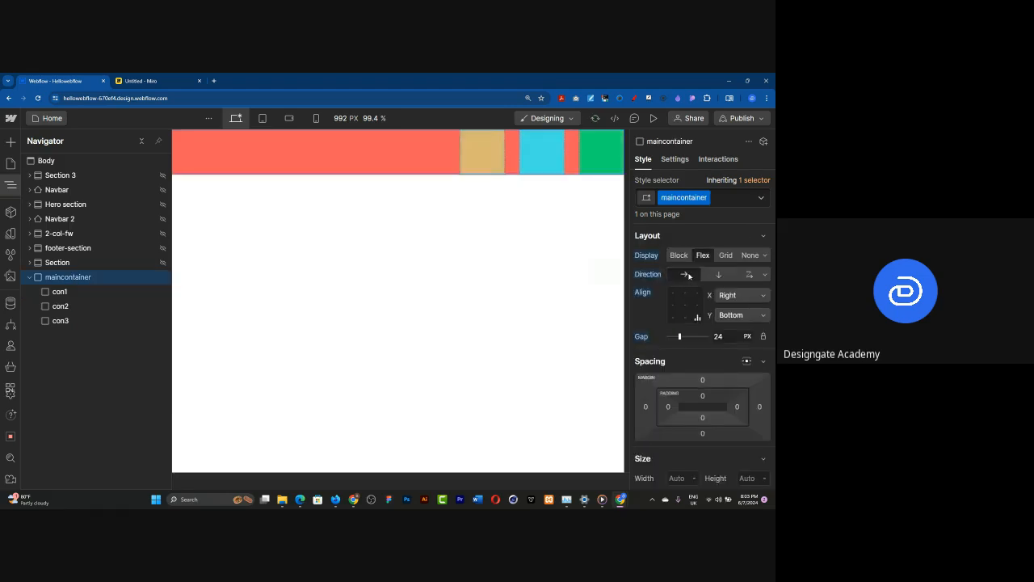
Inspect the Flex Child settings of con1 and con2 inside the horizontal maincontainer
{"action": "left_click", "coordinate": [65, 292]}
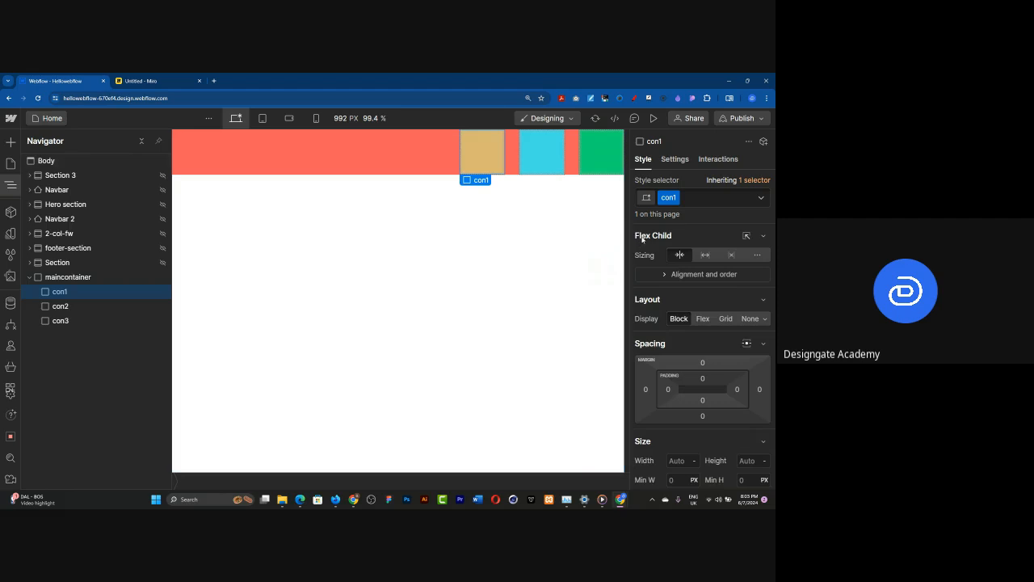
{"action": "left_click", "coordinate": [65, 307]}
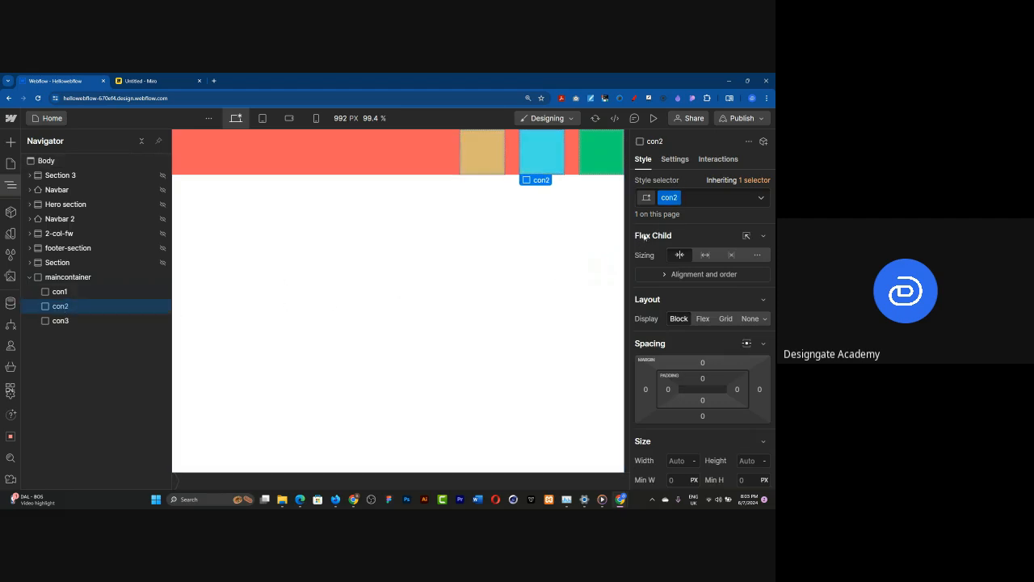
Inspect con3's Flex Child settings, then return to con1 with the element tree closed
{"action": "left_click", "coordinate": [61, 321]}
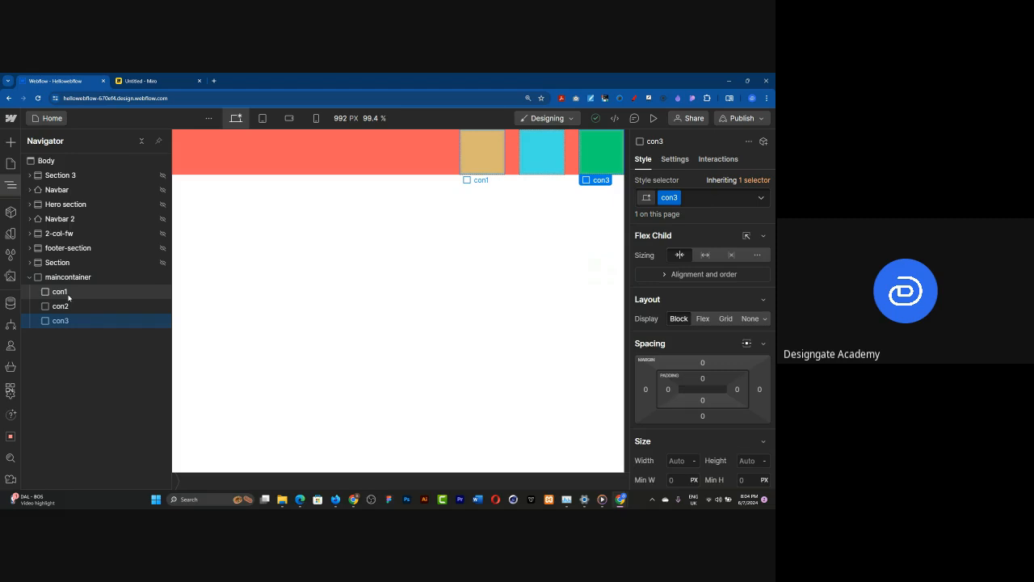
{"action": "left_click", "coordinate": [61, 291]}
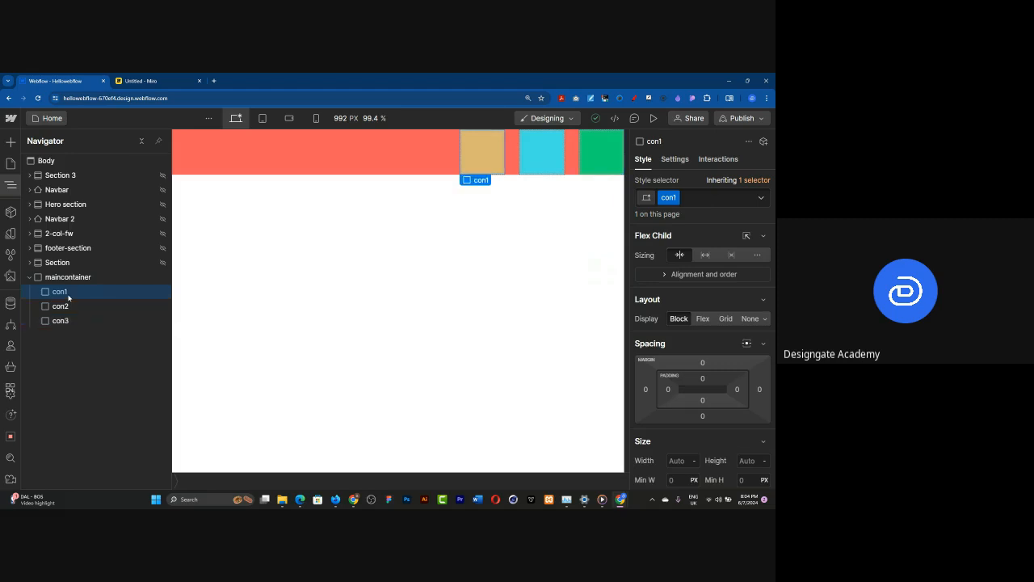
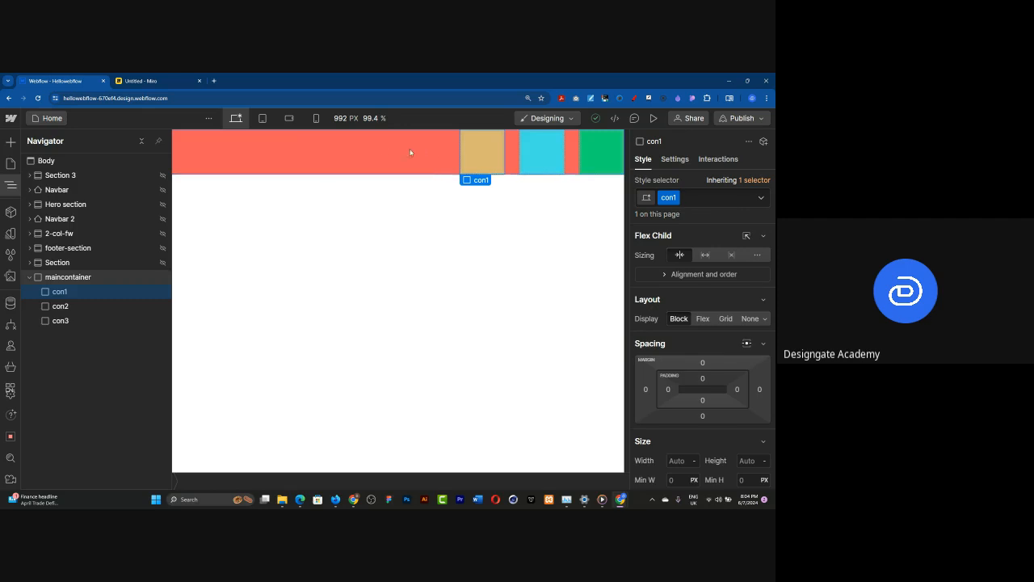
{"action": "left_click", "coordinate": [10, 184]}
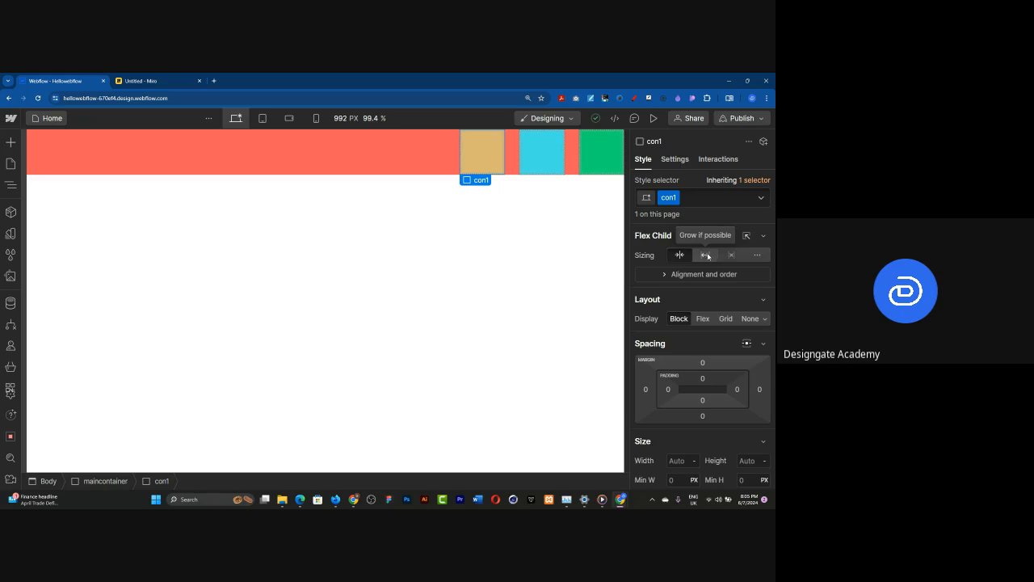
Set the Flex Child sizing of con1, con2 and con3 to Grow if possible
{"action": "left_click", "coordinate": [706, 255]}
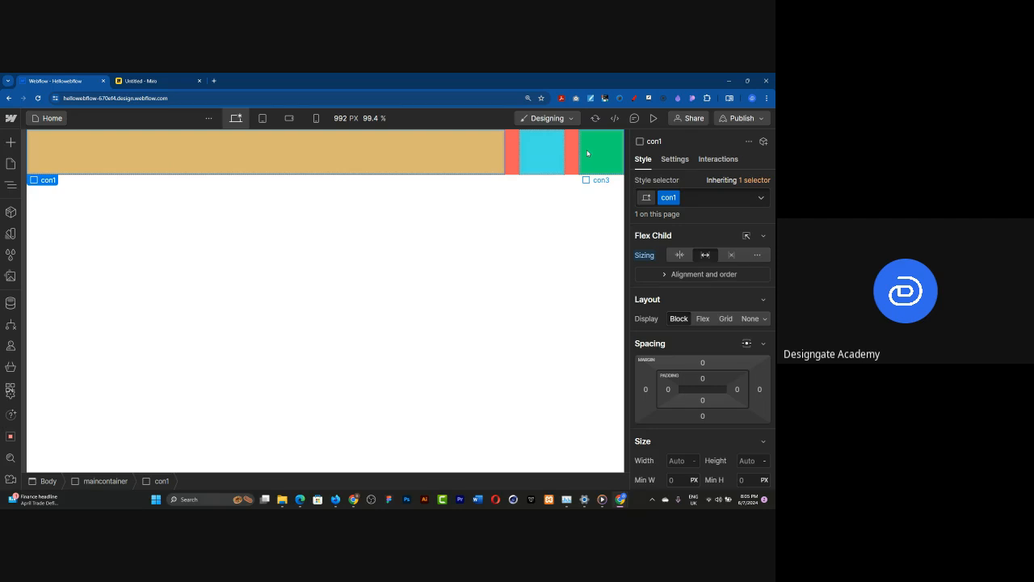
{"action": "left_click", "coordinate": [550, 146]}
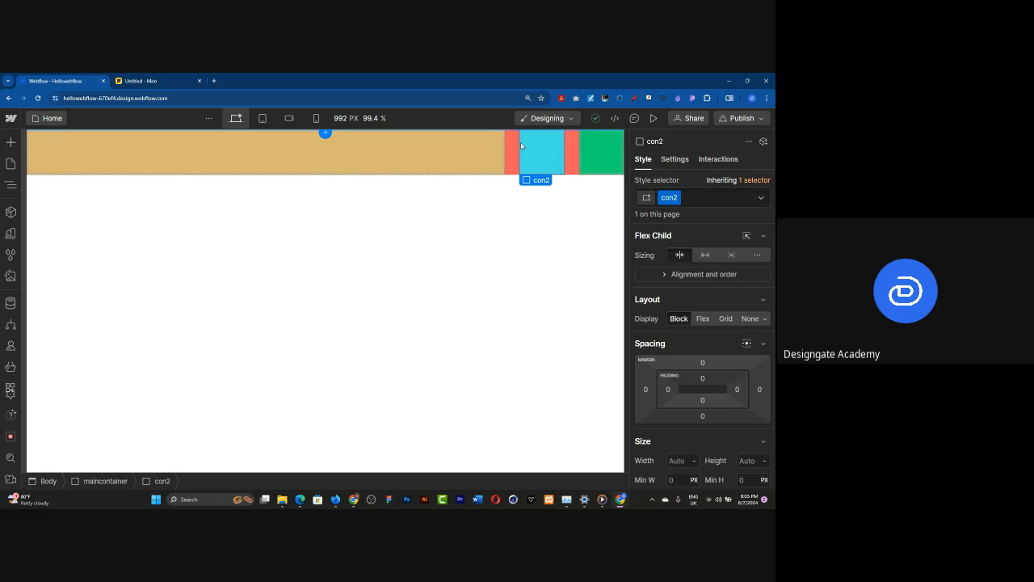
{"action": "left_click", "coordinate": [704, 255]}
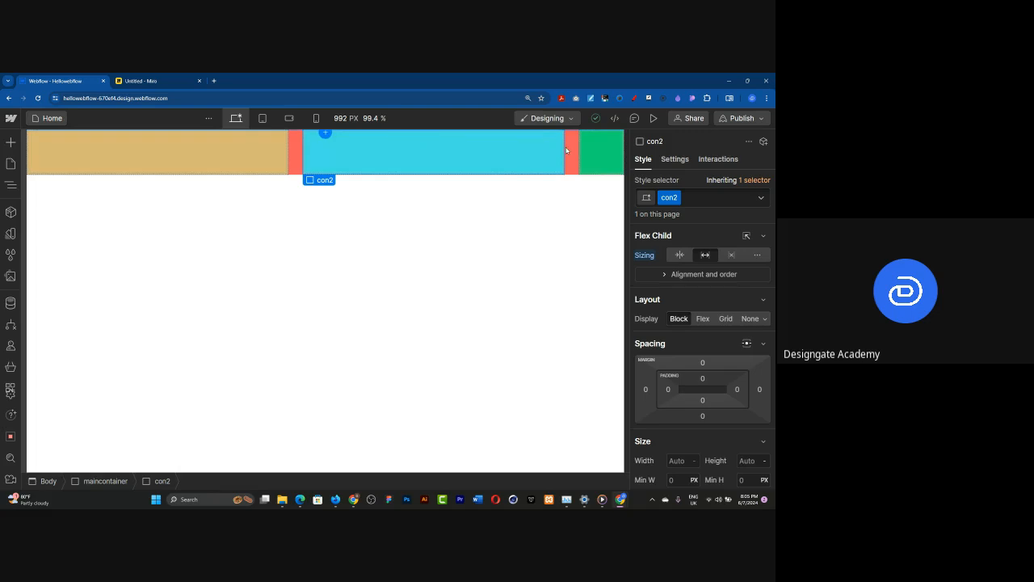
{"action": "left_click", "coordinate": [599, 148]}
{"action": "left_click", "coordinate": [704, 256]}
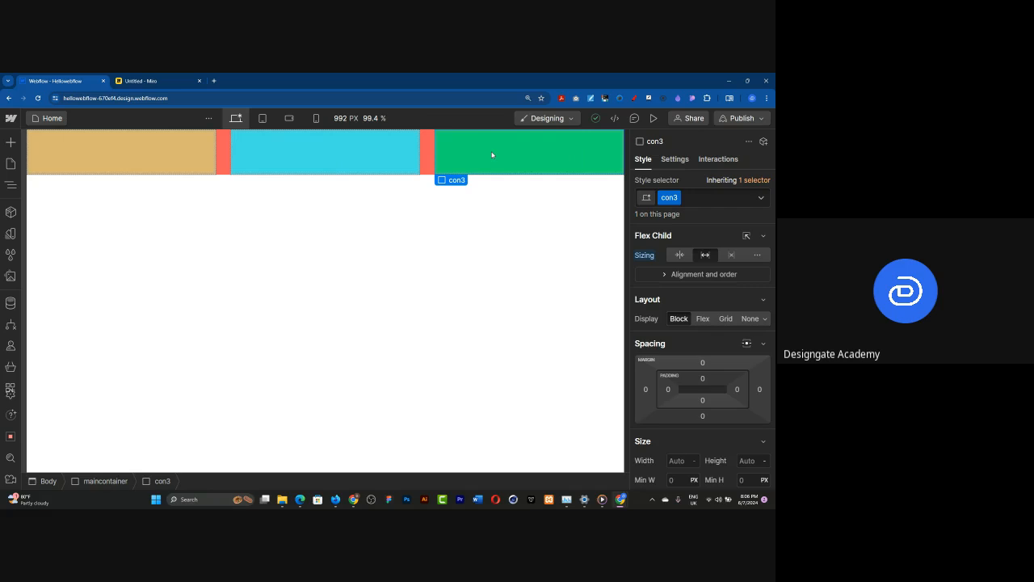
Try duplicating con3 twice inside maincontainer, then undo both duplications
{"action": "key", "text": "ctrl+d"}
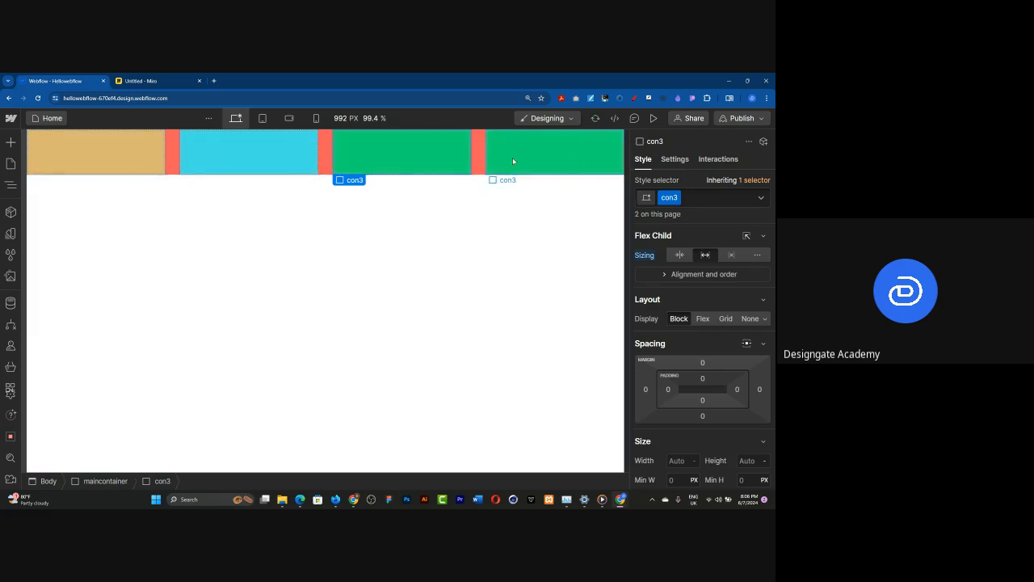
{"action": "key", "text": "ctrl+d"}
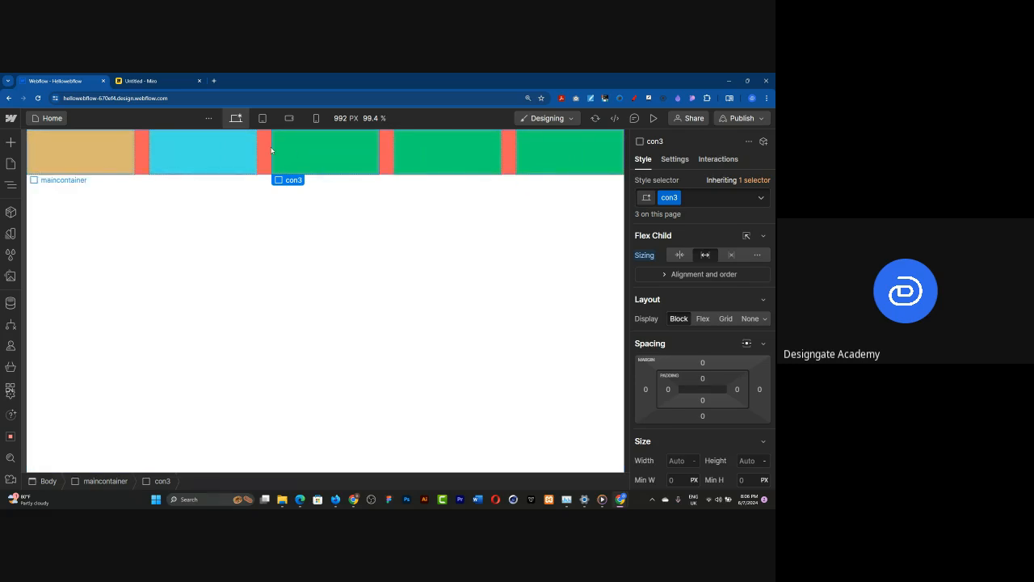
{"action": "key", "text": "ctrl+z"}
{"action": "key", "text": "ctrl+z"}
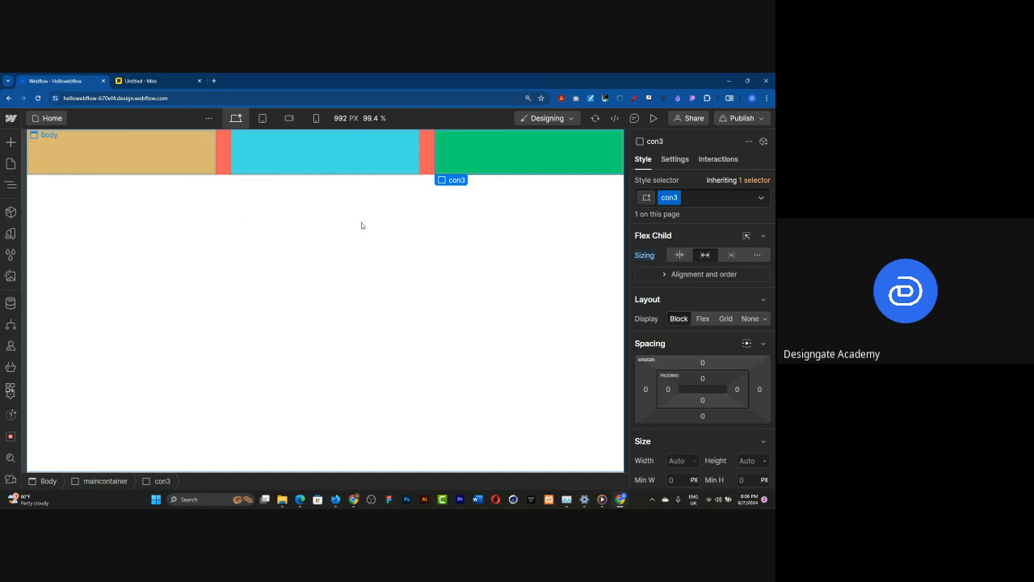
Compare maincontainer's Layout settings with the Flex Child settings of con1 and con2, then collapse maincontainer in the element tree
{"action": "left_click", "coordinate": [81, 152]}
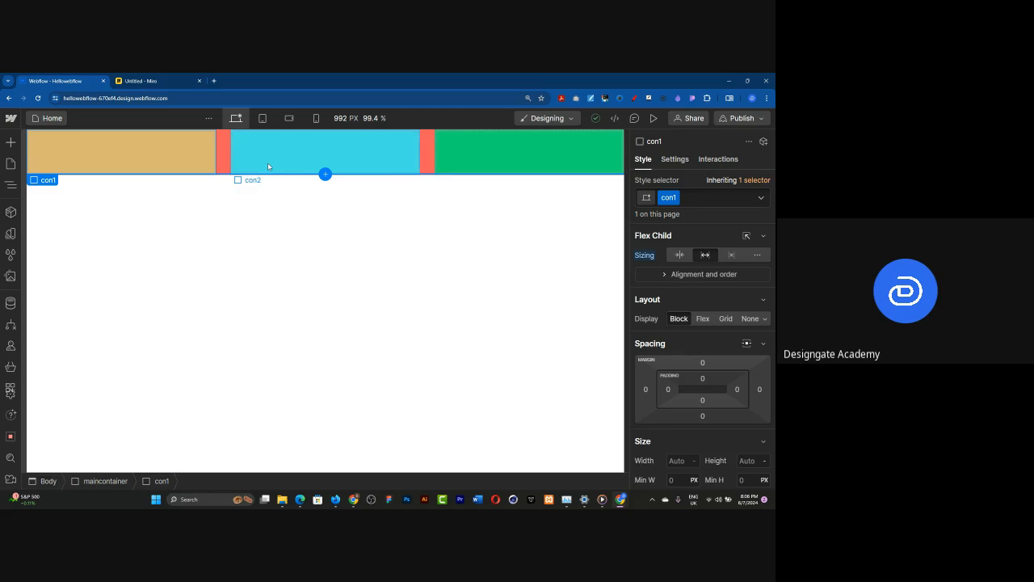
{"action": "left_click", "coordinate": [10, 188]}
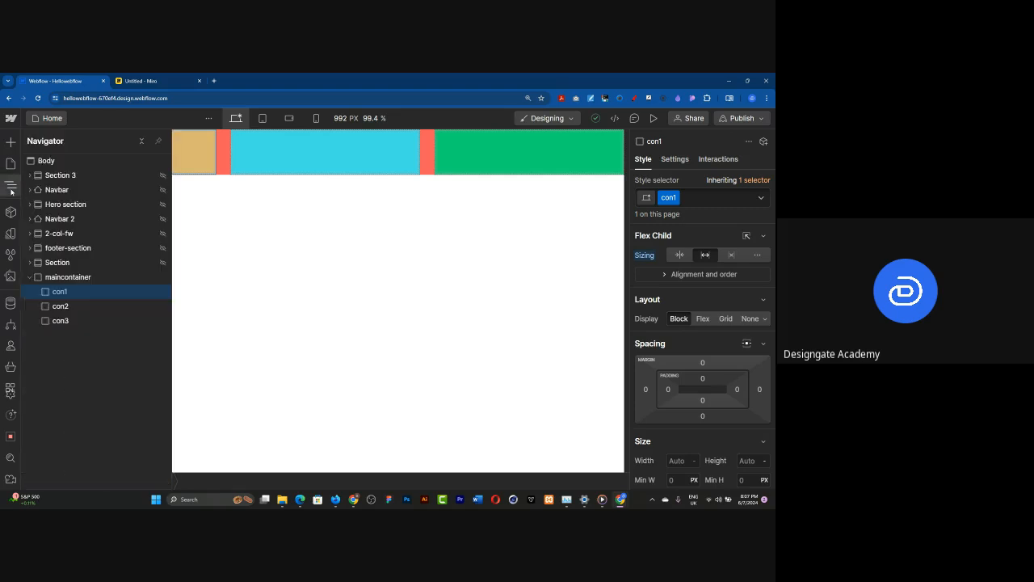
{"action": "left_click", "coordinate": [67, 279]}
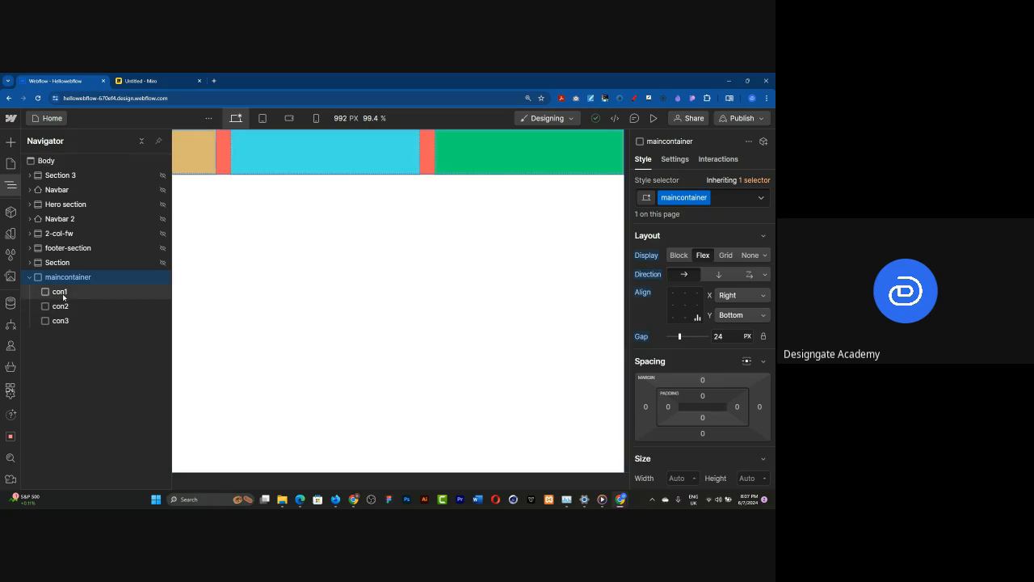
{"action": "left_click", "coordinate": [61, 293]}
{"action": "left_click", "coordinate": [59, 307]}
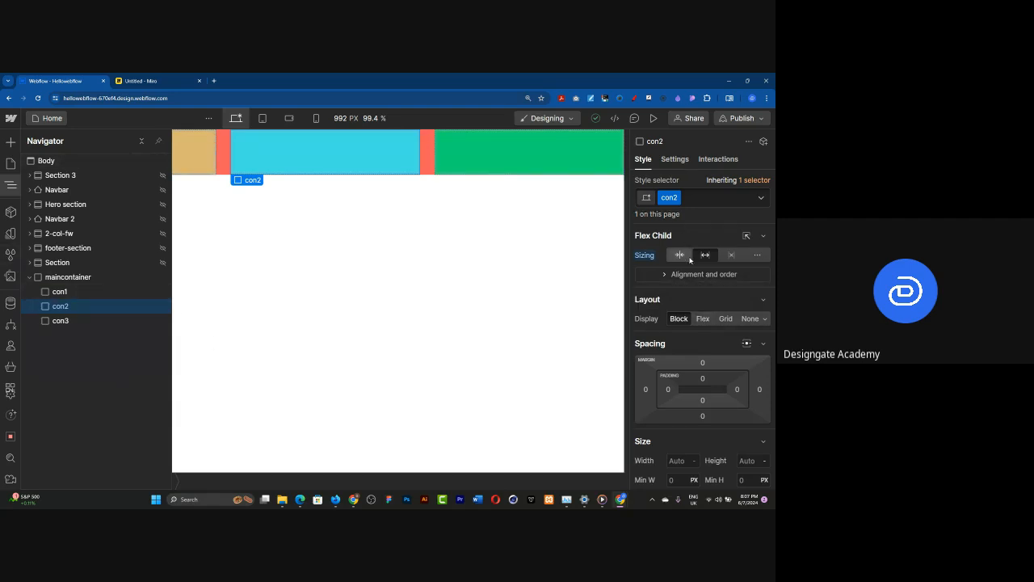
{"action": "left_click", "coordinate": [68, 292]}
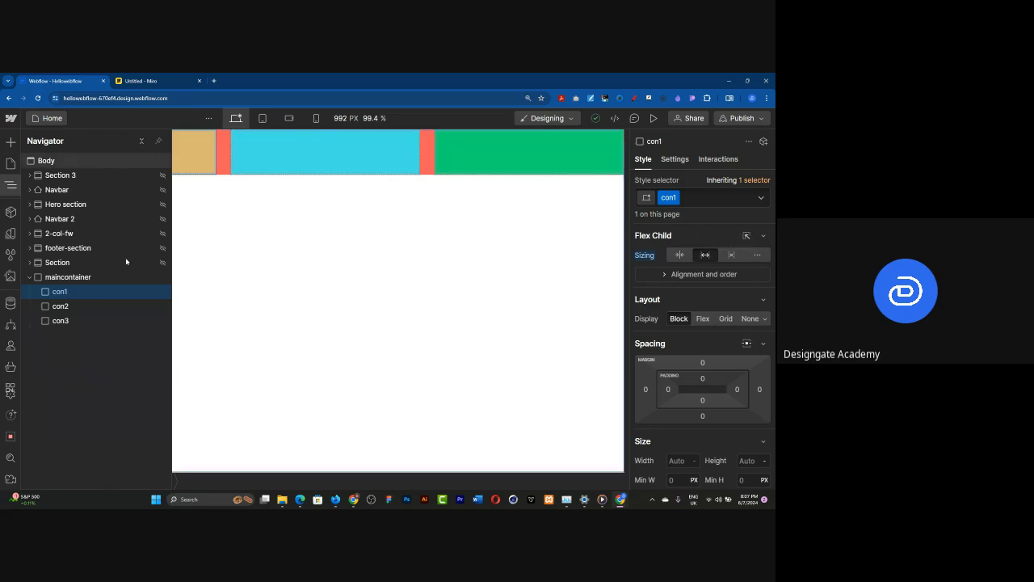
{"action": "left_click", "coordinate": [56, 278]}
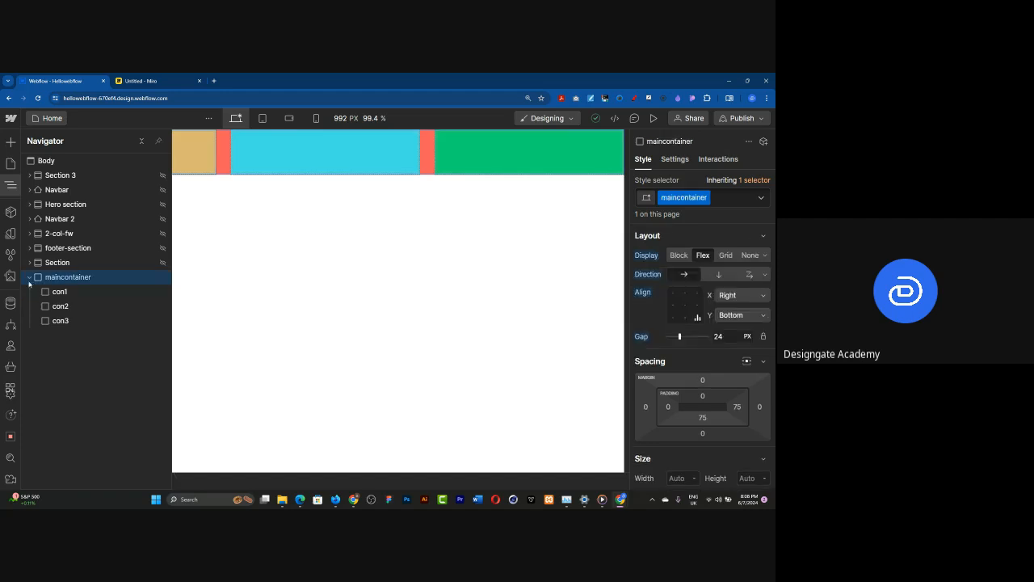
{"action": "left_click", "coordinate": [29, 279]}
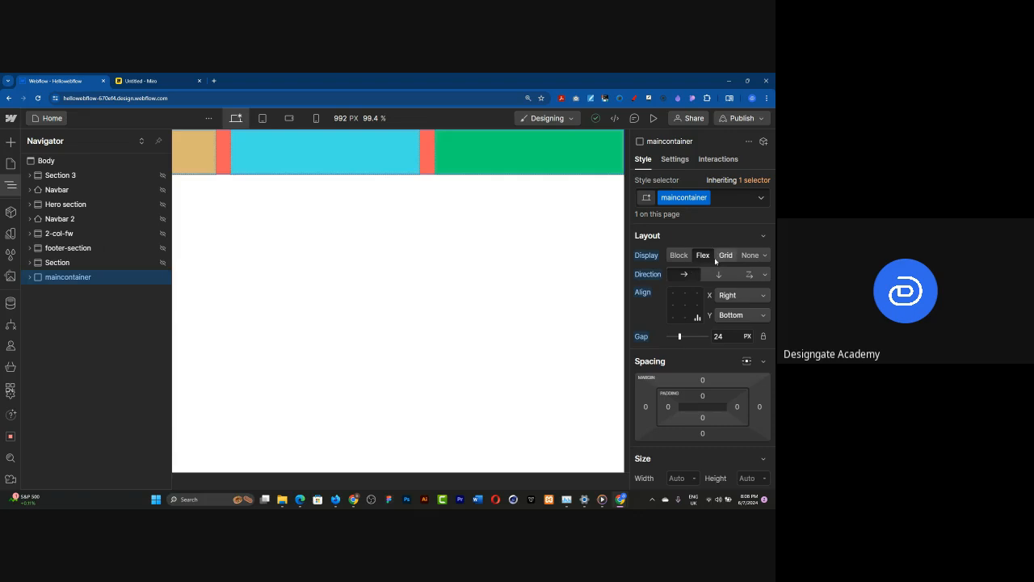
Add a Div Block and move it out of maincontainer so it sits directly below it in the Body
{"action": "left_click", "coordinate": [16, 142]}
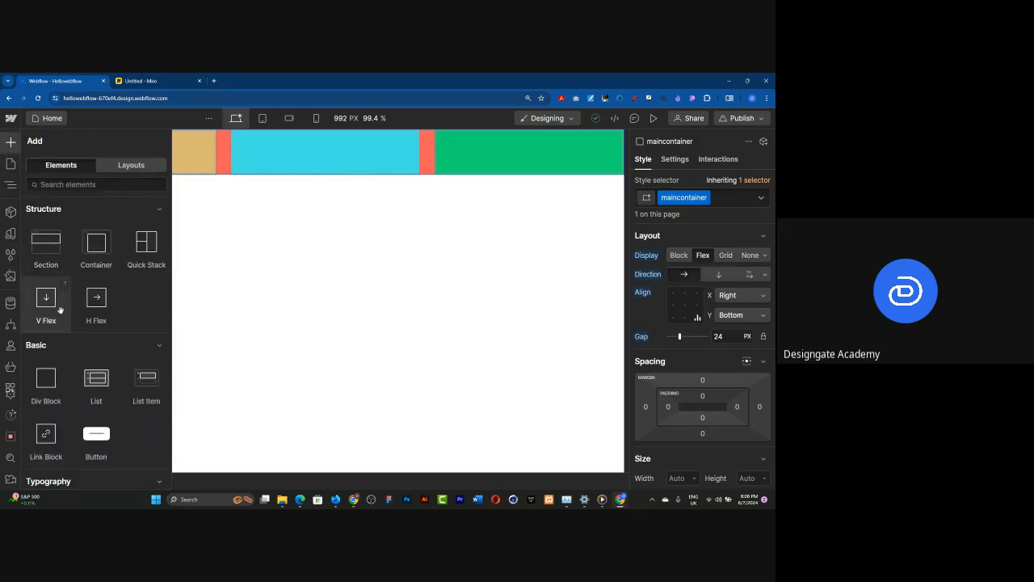
{"action": "left_click", "coordinate": [45, 382]}
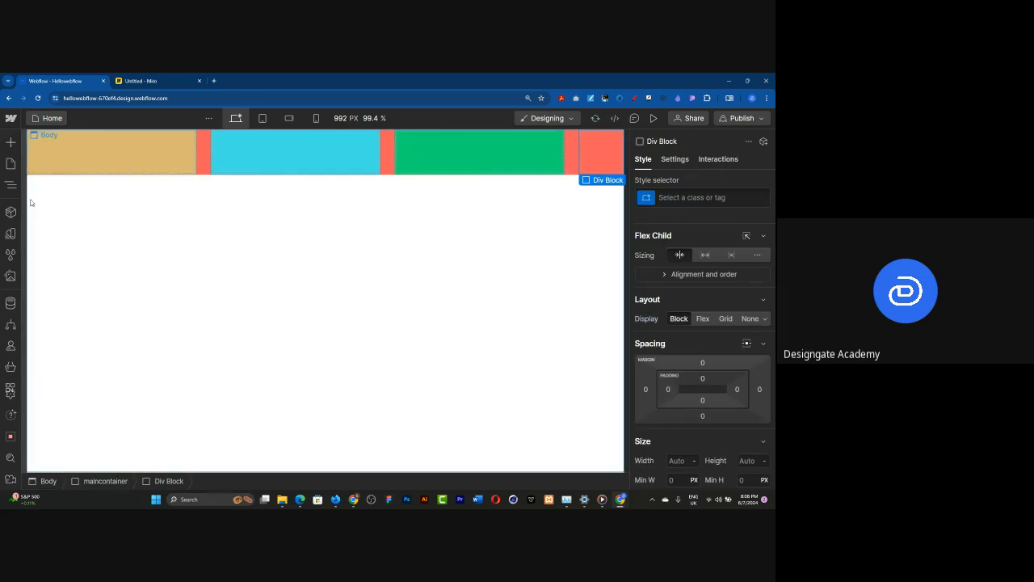
{"action": "left_click", "coordinate": [10, 185]}
{"action": "left_click_drag", "start_coordinate": [55, 341], "coordinate": [32, 341]}
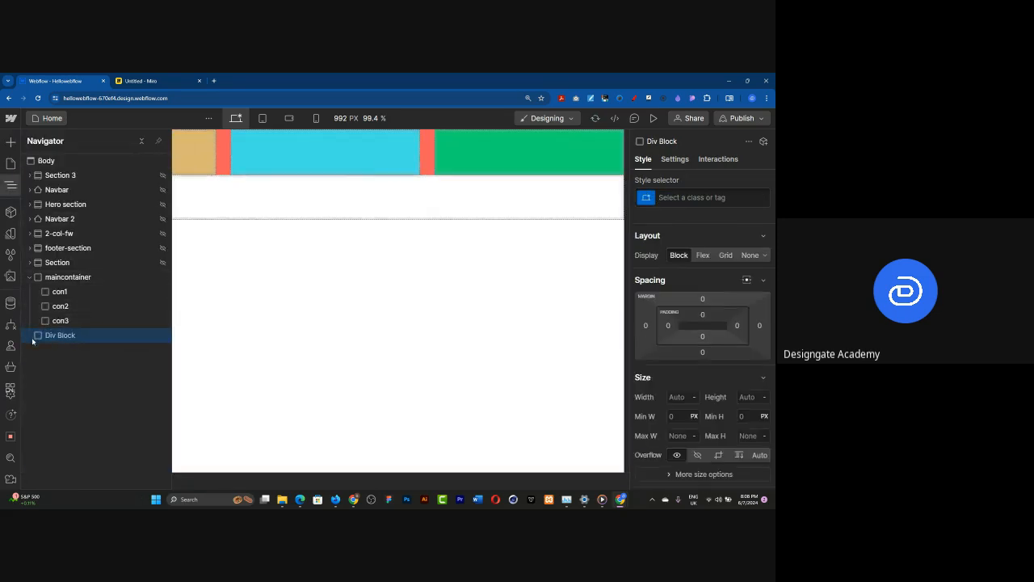
{"action": "left_click", "coordinate": [25, 280]}
{"action": "left_click", "coordinate": [28, 278]}
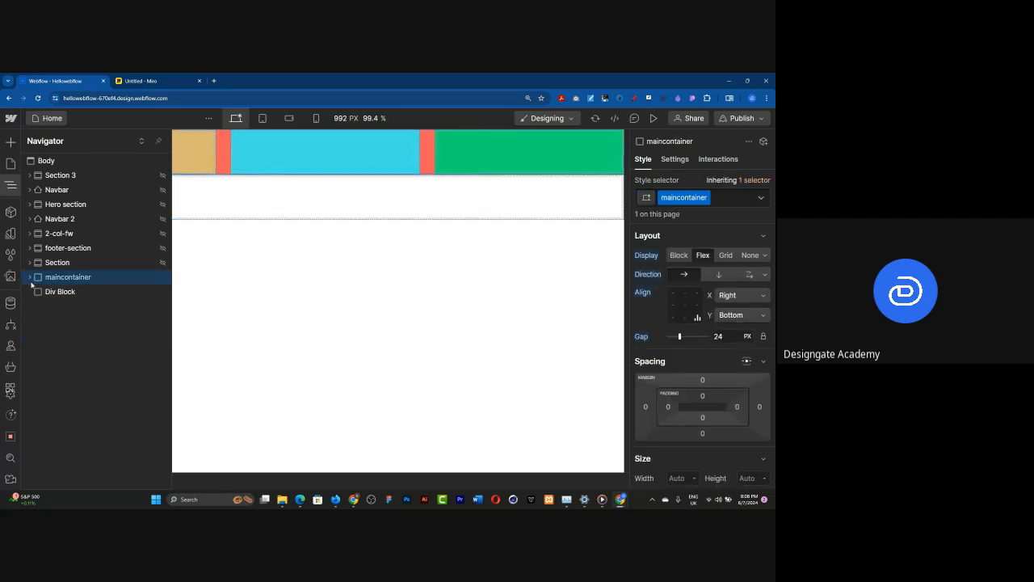
Create the class gridcontainer on the new Div Block
{"action": "left_click", "coordinate": [70, 293]}
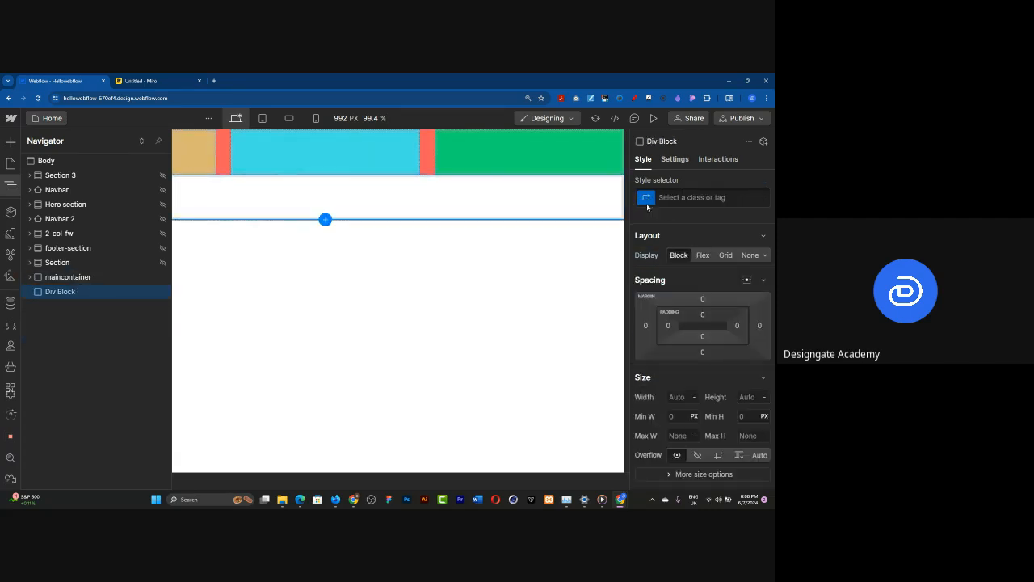
{"action": "left_click", "coordinate": [670, 199]}
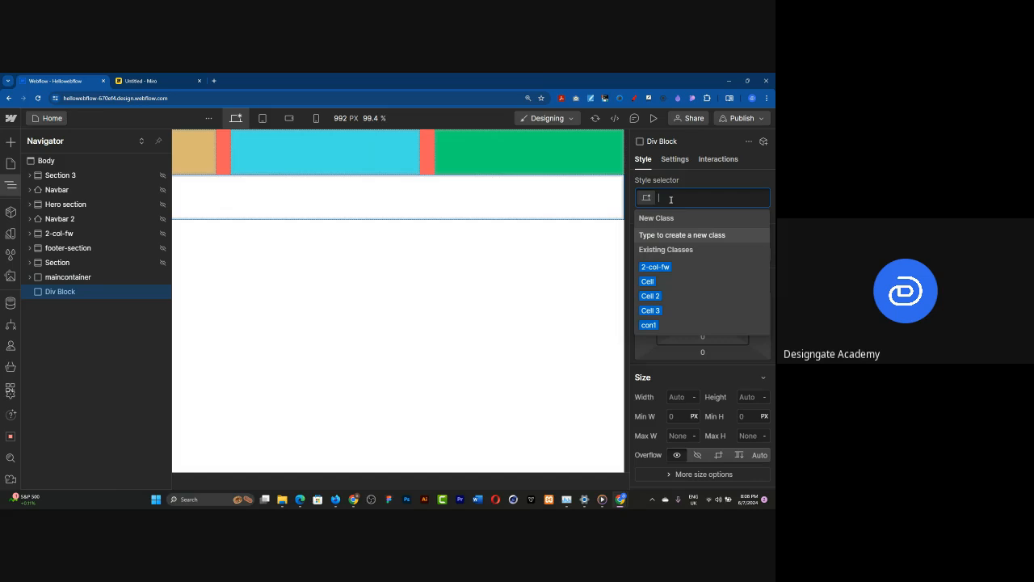
{"action": "type", "text": "gridlayout"}
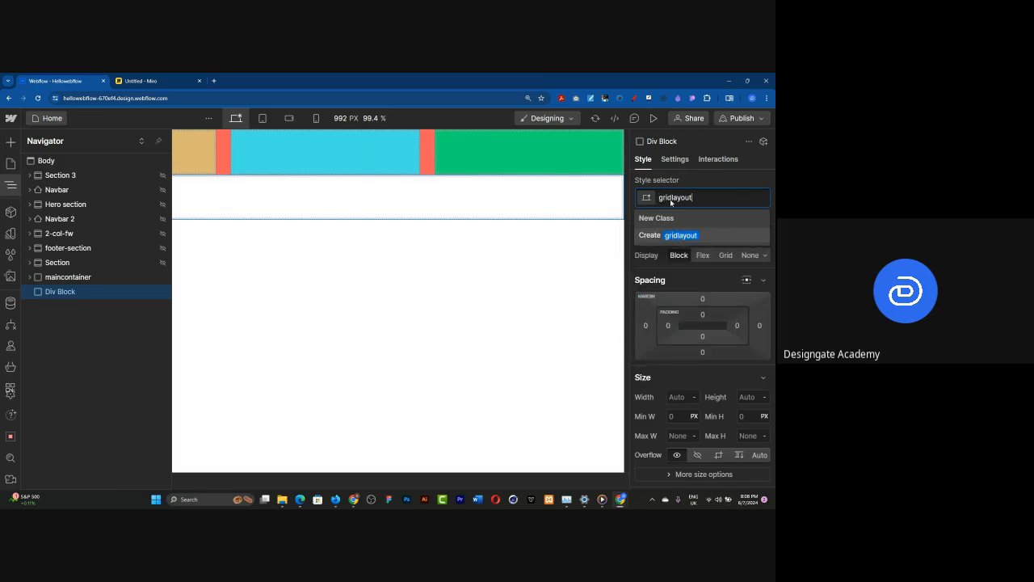
{"action": "key", "text": "BackSpace"}
{"action": "key", "text": "BackSpace"}
{"action": "key", "text": "BackSpace"}
{"action": "key", "text": "BackSpace"}
{"action": "key", "text": "BackSpace"}
{"action": "key", "text": "BackSpace"}
{"action": "key", "text": "BackSpace"}
{"action": "key", "text": "BackSpace"}
{"action": "key", "text": "BackSpace"}
{"action": "key", "text": "BackSpace"}
{"action": "type", "text": "gridcontainer"}
{"action": "key", "text": "Return"}
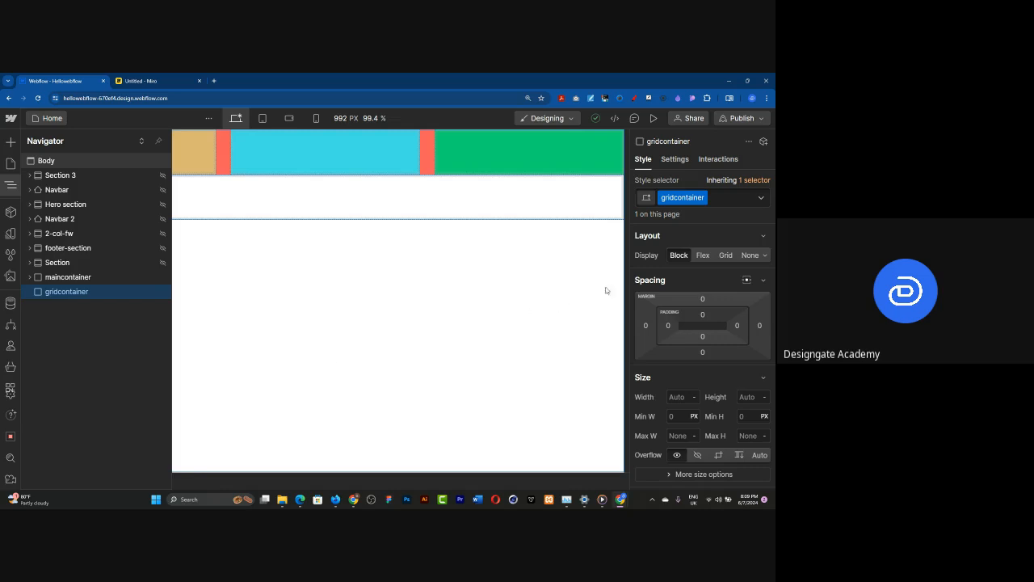
Set gridcontainer's display to Grid and add one column and one row to make it 3 by 3
{"action": "left_click", "coordinate": [724, 255]}
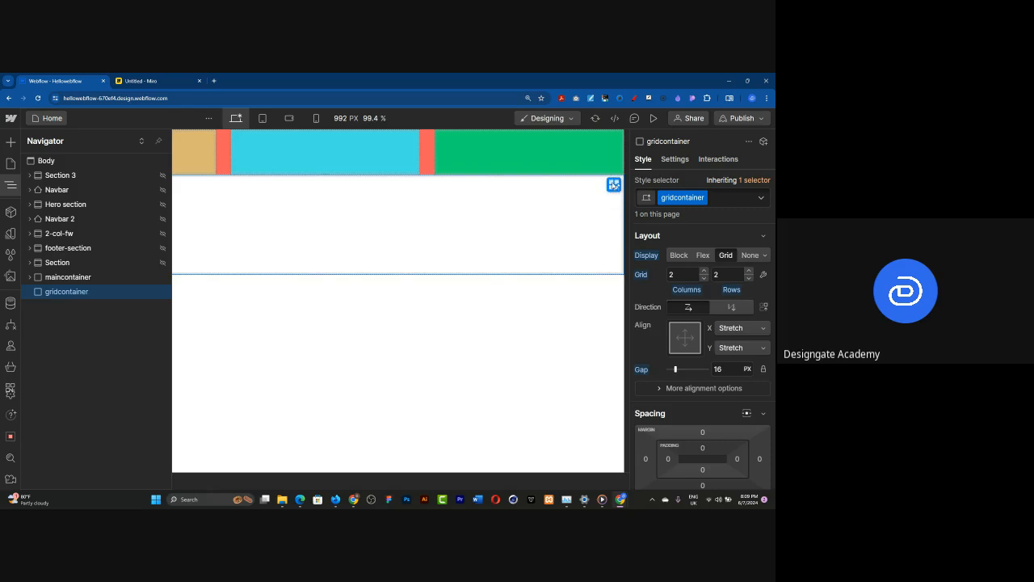
{"action": "left_click", "coordinate": [614, 186]}
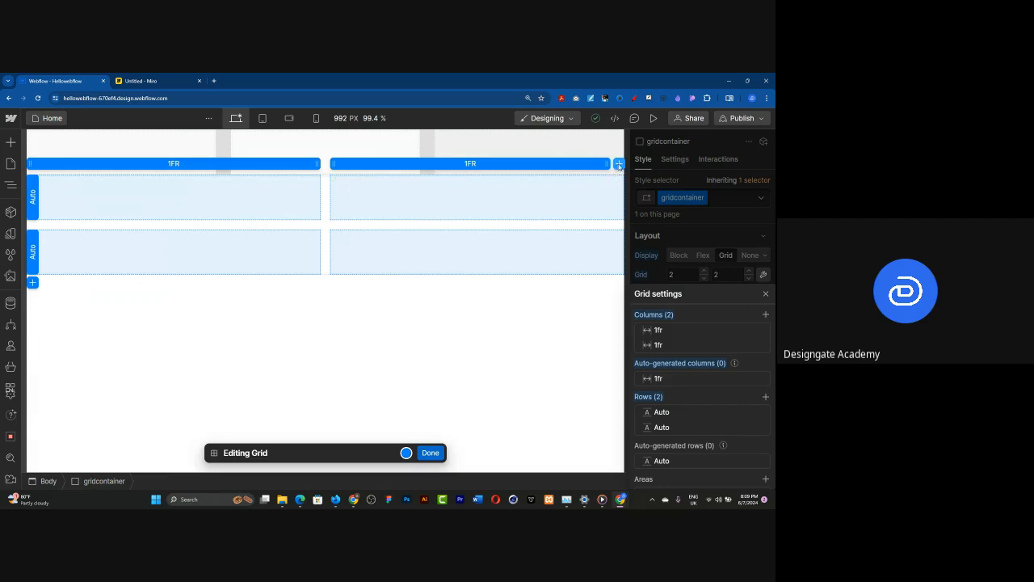
{"action": "left_click", "coordinate": [619, 164]}
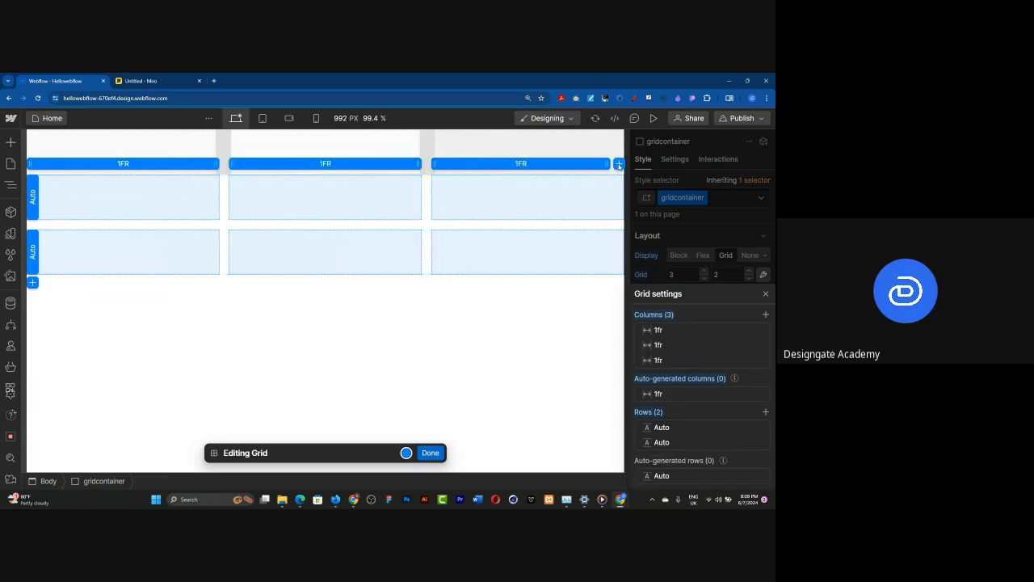
{"action": "left_click", "coordinate": [32, 283]}
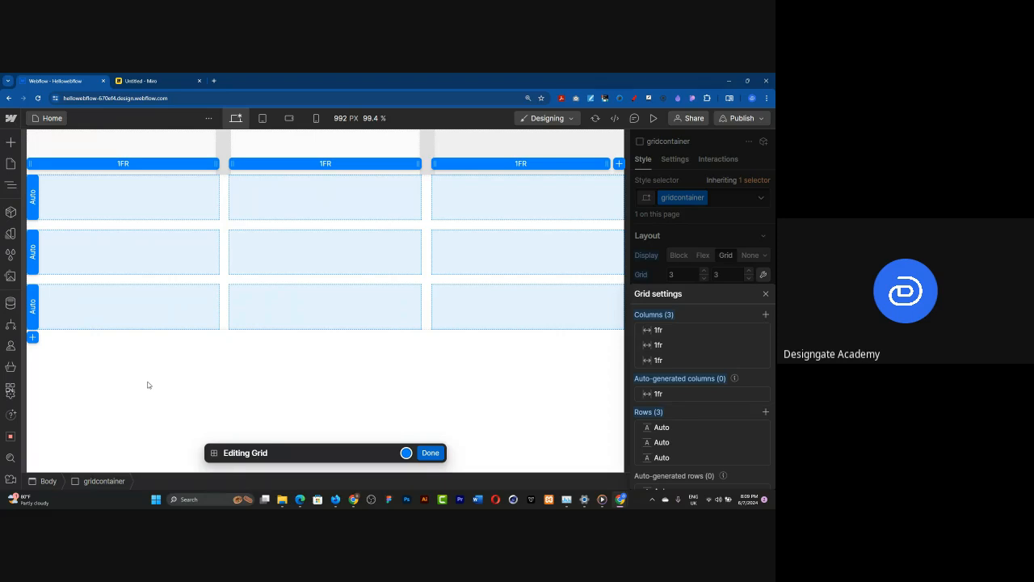
{"action": "left_click", "coordinate": [688, 234]}
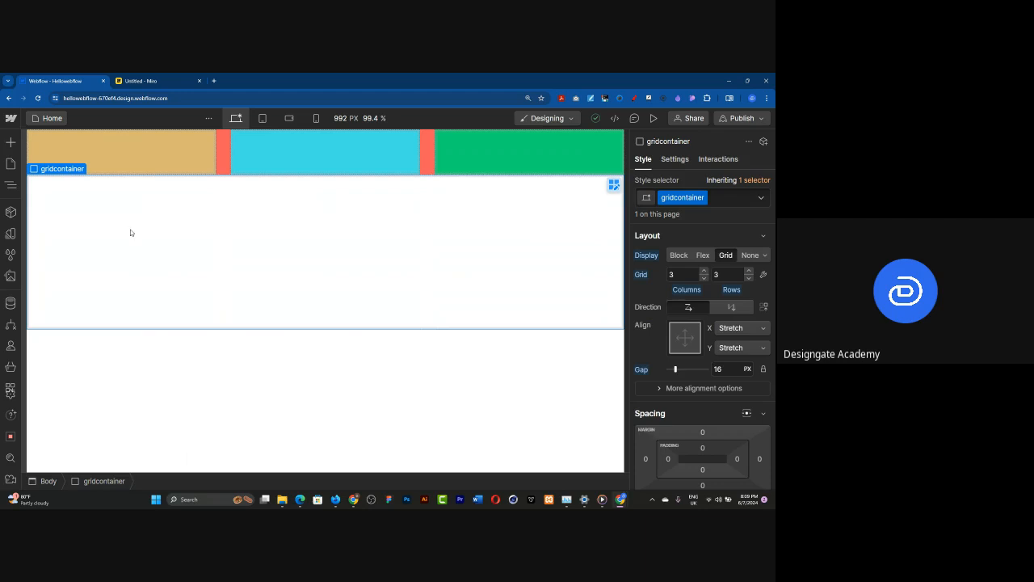
Add a fourth row to gridcontainer's grid, then set the number of rows to 2
{"action": "left_click", "coordinate": [614, 185]}
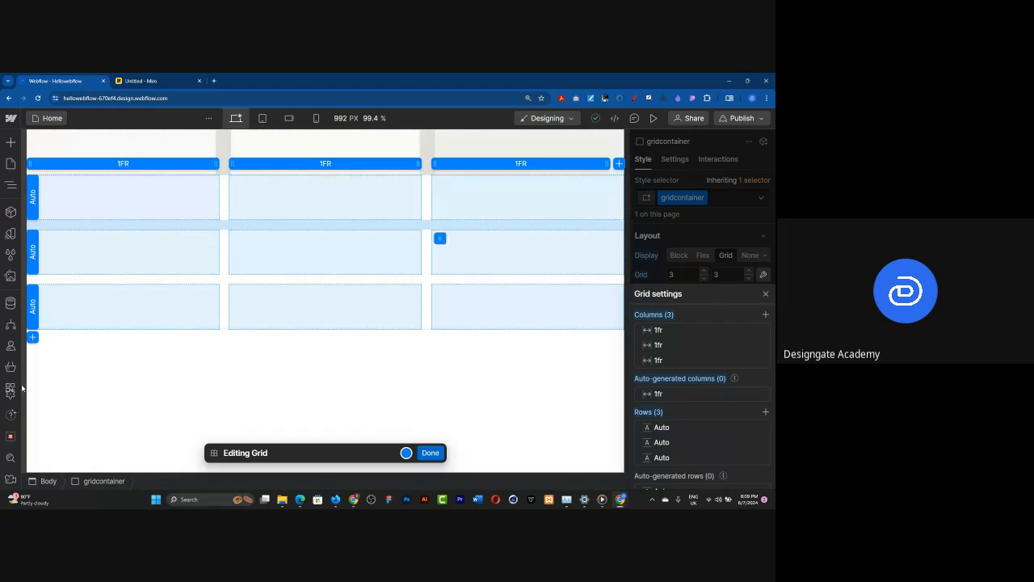
{"action": "left_click", "coordinate": [33, 338]}
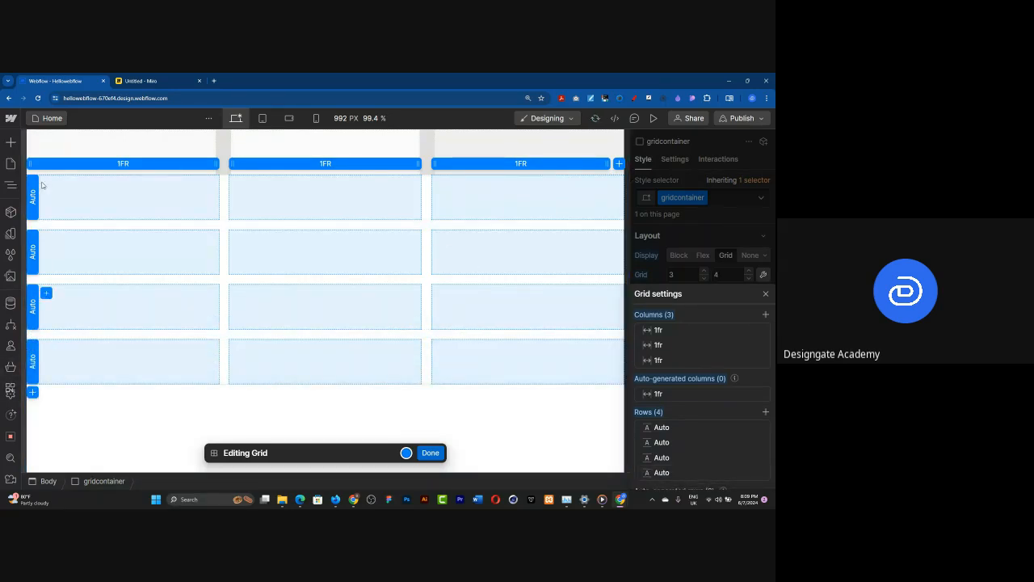
{"action": "left_click", "coordinate": [715, 279]}
{"action": "left_click", "coordinate": [722, 275]}
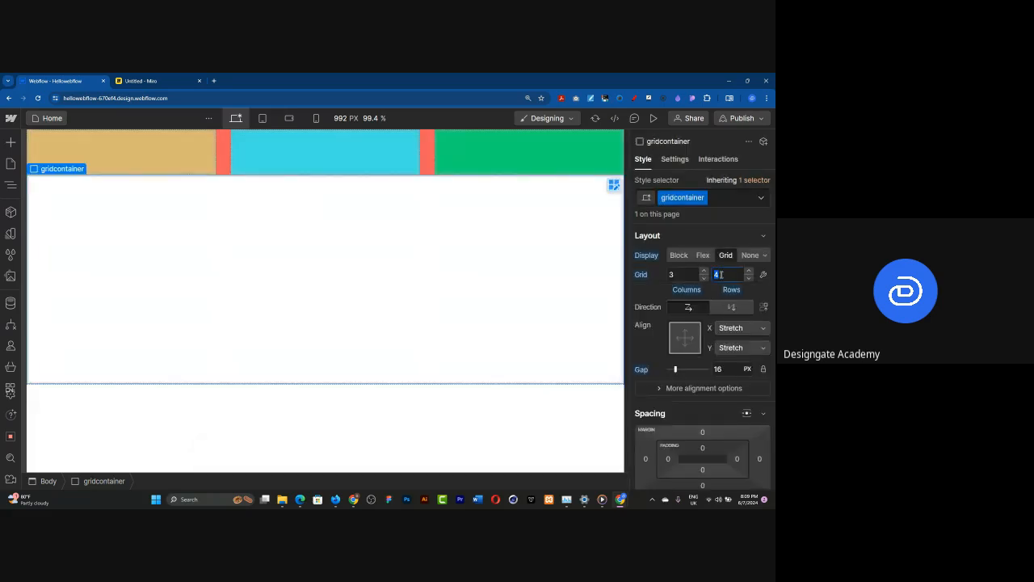
{"action": "type", "text": "2"}
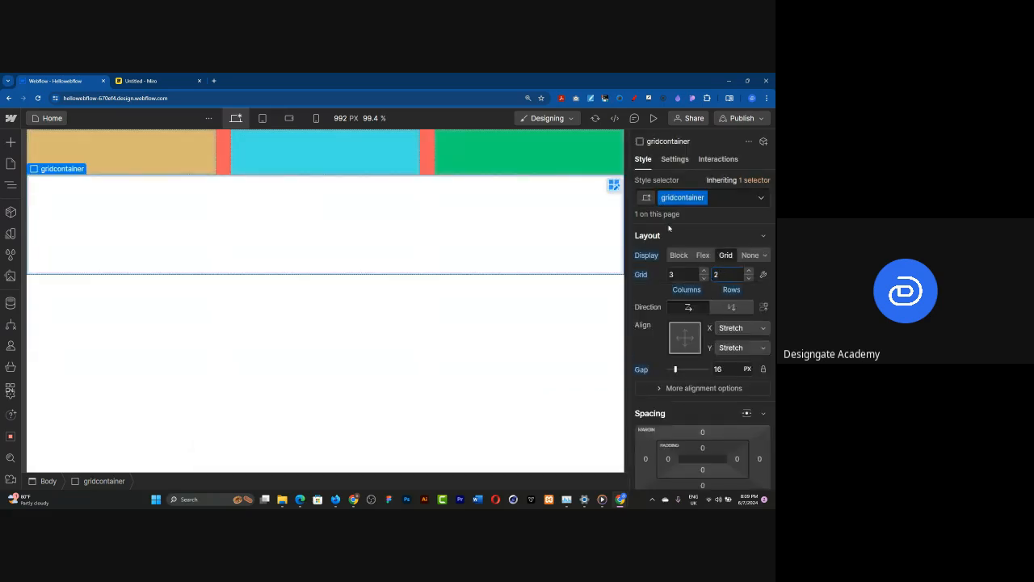
Add a Heading to the first cell of gridcontainer's grid and change its text to Heading 1
{"action": "left_click", "coordinate": [614, 185]}
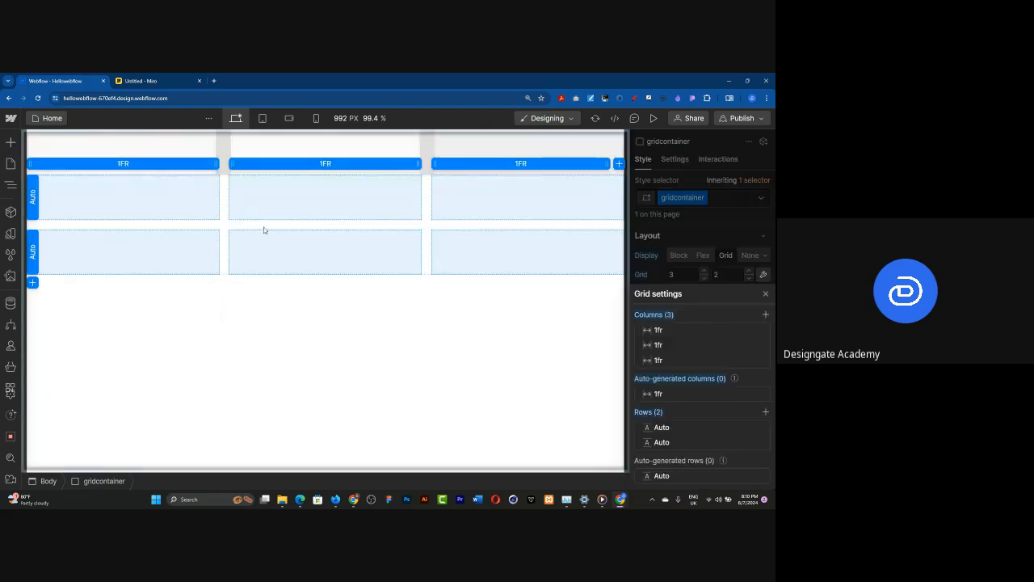
{"action": "left_click", "coordinate": [10, 145]}
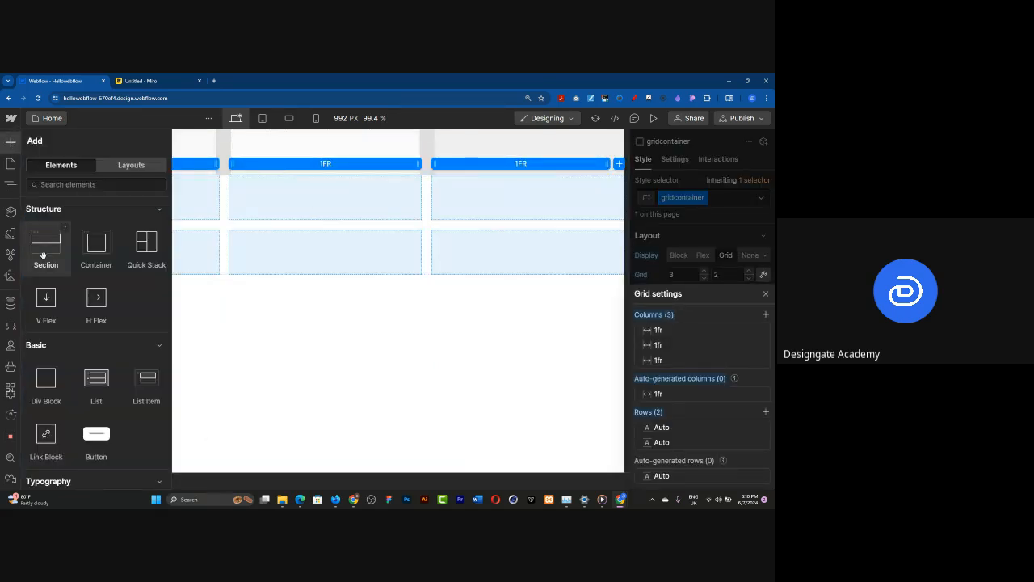
{"action": "scroll", "coordinate": [46, 380], "scroll_direction": "down", "scroll_amount": 1}
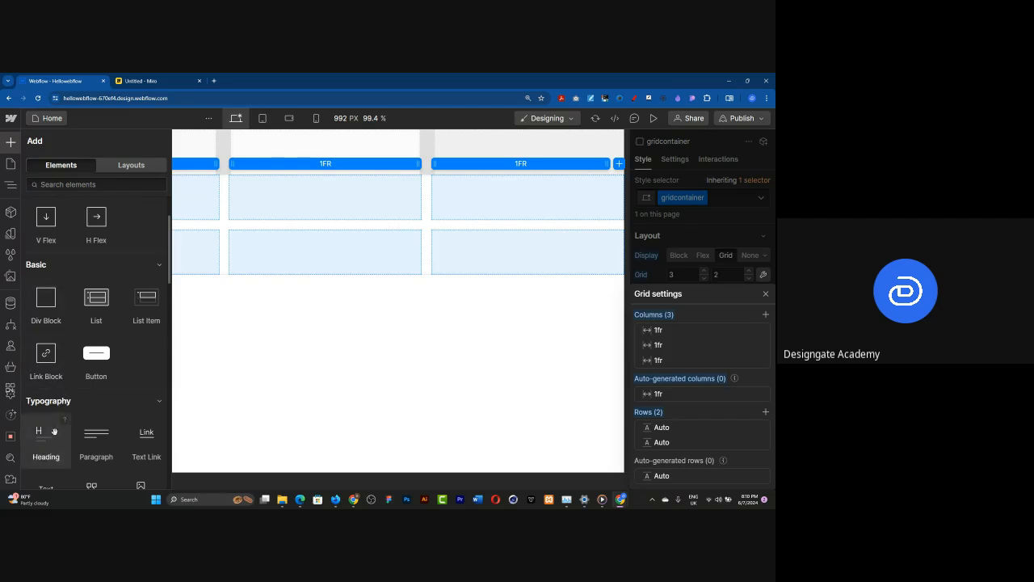
{"action": "left_click_drag", "start_coordinate": [174, 219], "coordinate": [183, 212]}
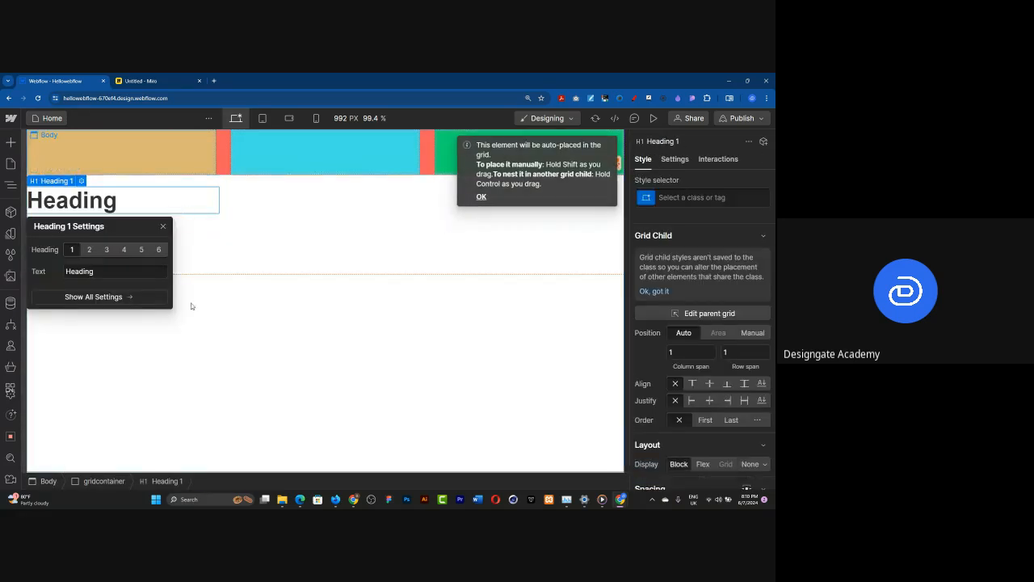
{"action": "double_click", "coordinate": [124, 201]}
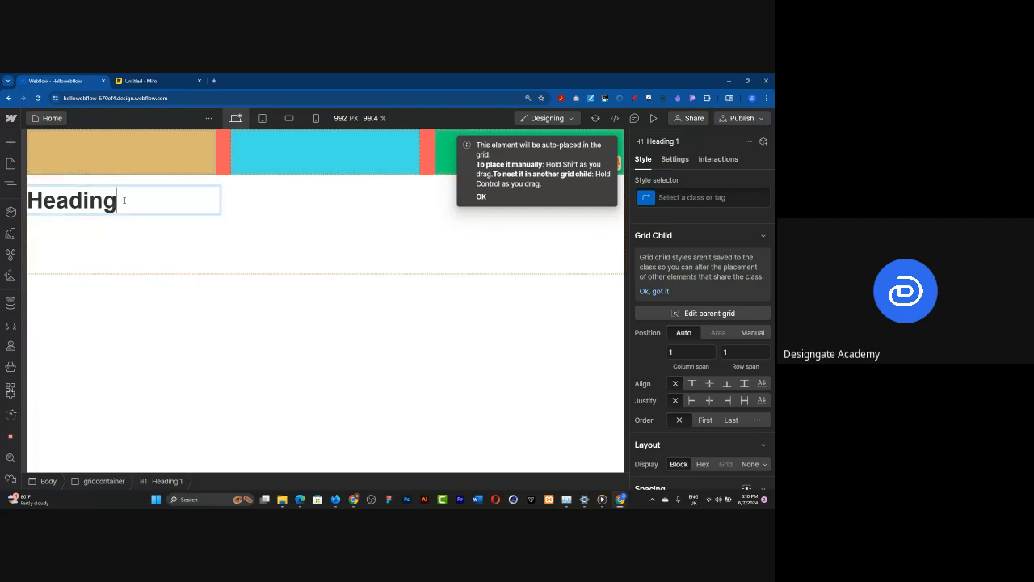
{"action": "type", "text": "1"}
{"action": "key", "text": "Escape"}
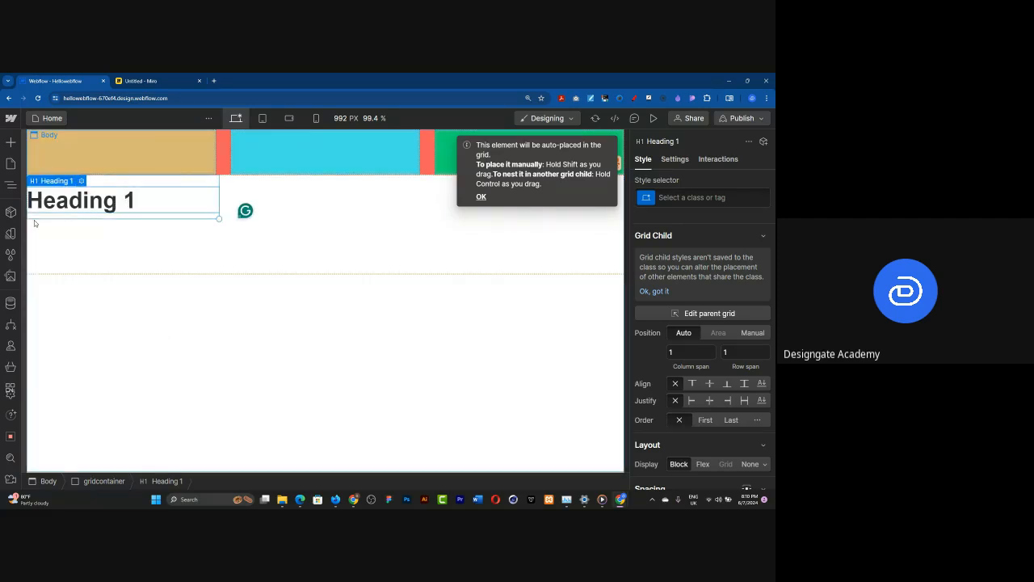
Paste five copies of Heading 1 to fill the remaining cells of gridcontainer's first two rows
{"action": "key", "text": "ctrl+v"}
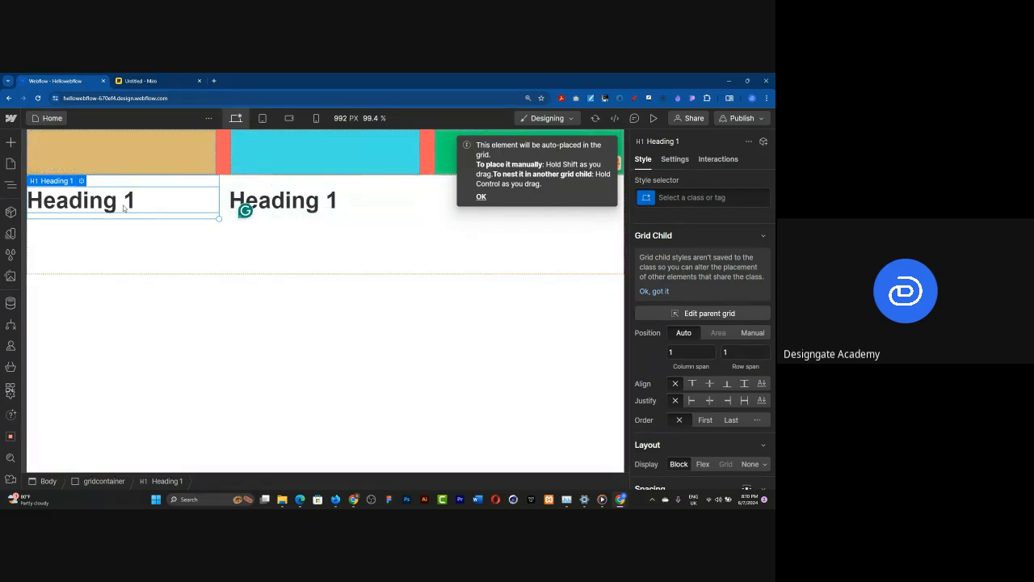
{"action": "key", "text": "ctrl+v"}
{"action": "key", "text": "ctrl+v"}
{"action": "key", "text": "ctrl+v"}
{"action": "key", "text": "ctrl+v"}
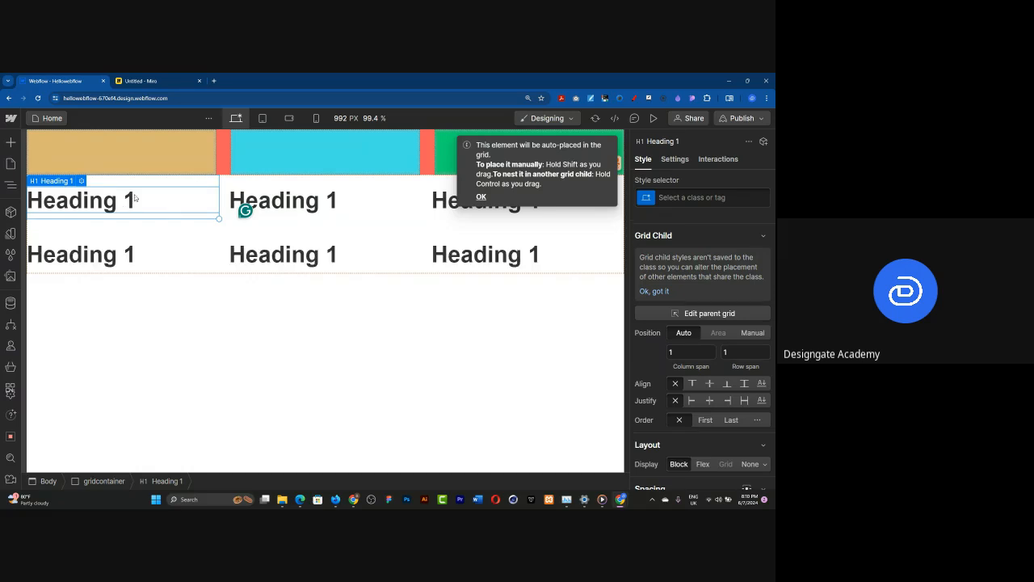
Change the second and third headings in the grid's first row to Heading 2 and Heading 3
{"action": "left_click", "coordinate": [332, 206]}
{"action": "double_click", "coordinate": [331, 199]}
{"action": "type", "text": "2"}
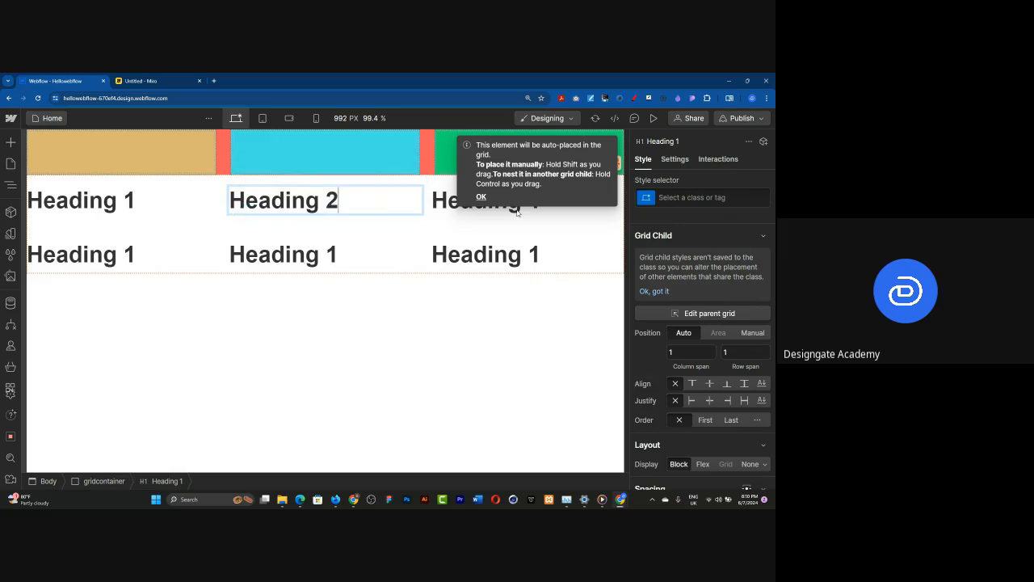
{"action": "key", "text": "Escape"}
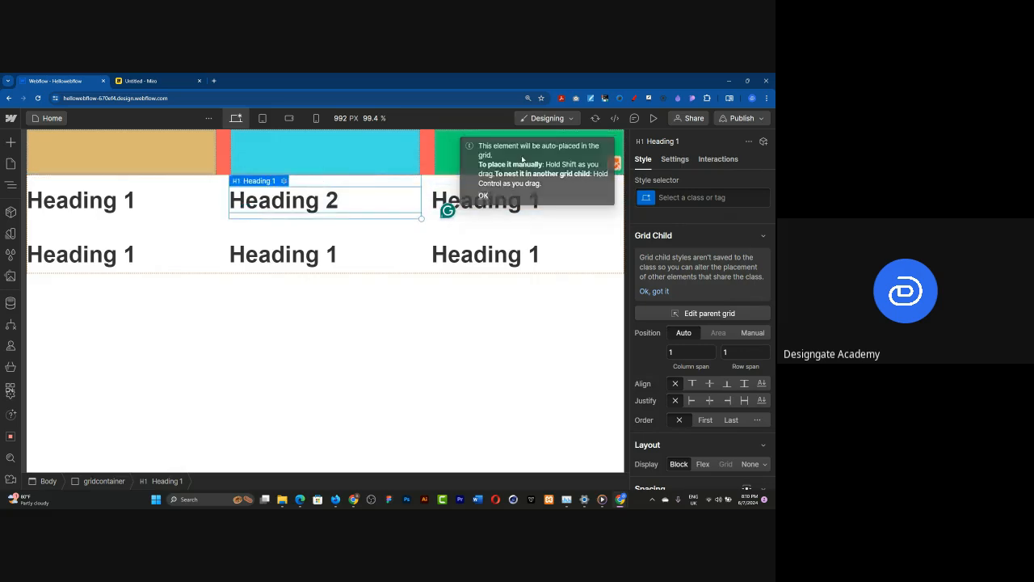
{"action": "left_click", "coordinate": [531, 197]}
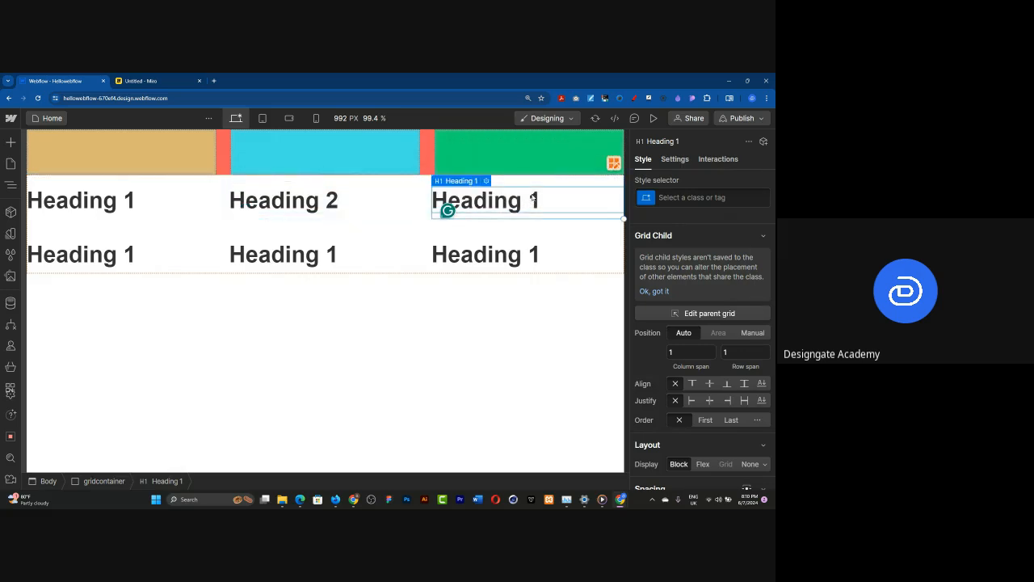
{"action": "double_click", "coordinate": [533, 198]}
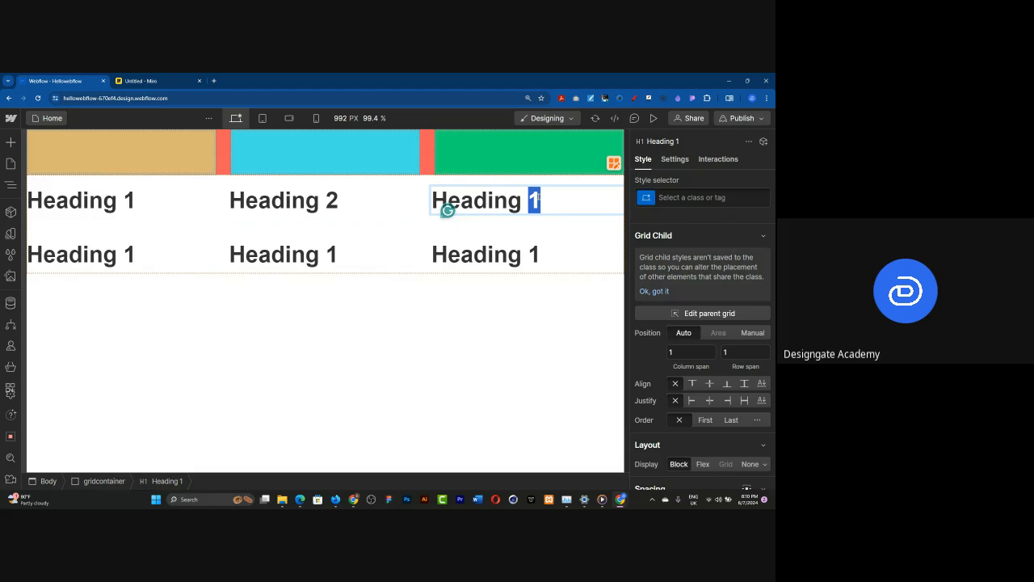
{"action": "type", "text": "3"}
{"action": "key", "text": "Escape"}
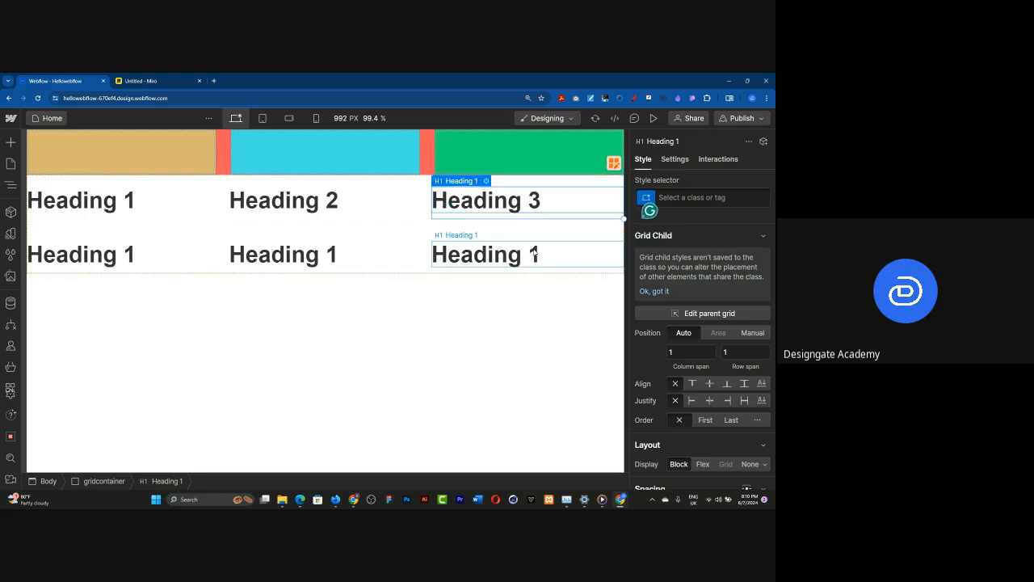
Renumber the three headings in the grid's second row as Heading 4, Heading 5 and Heading 6
{"action": "double_click", "coordinate": [534, 254]}
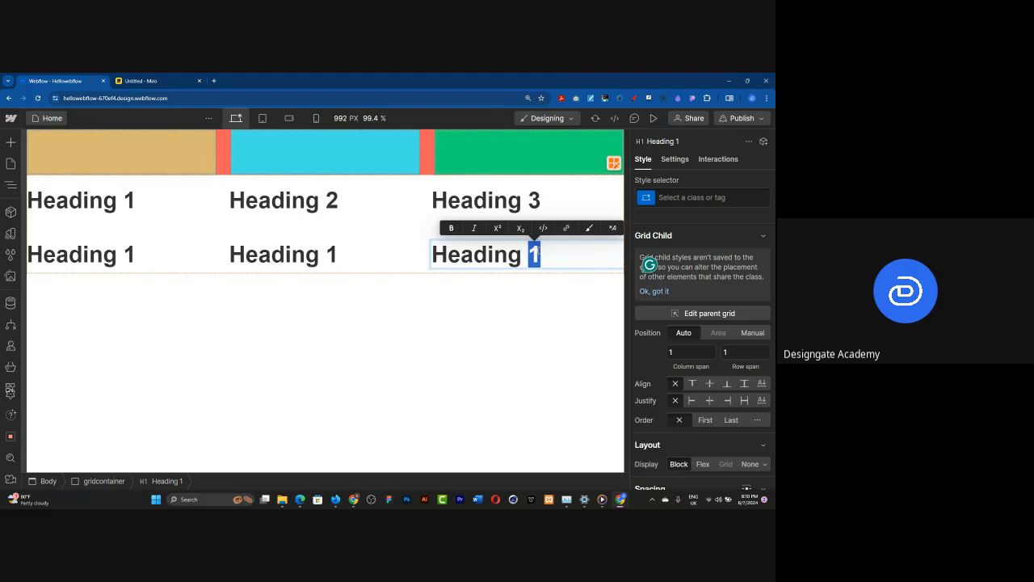
{"action": "type", "text": "6"}
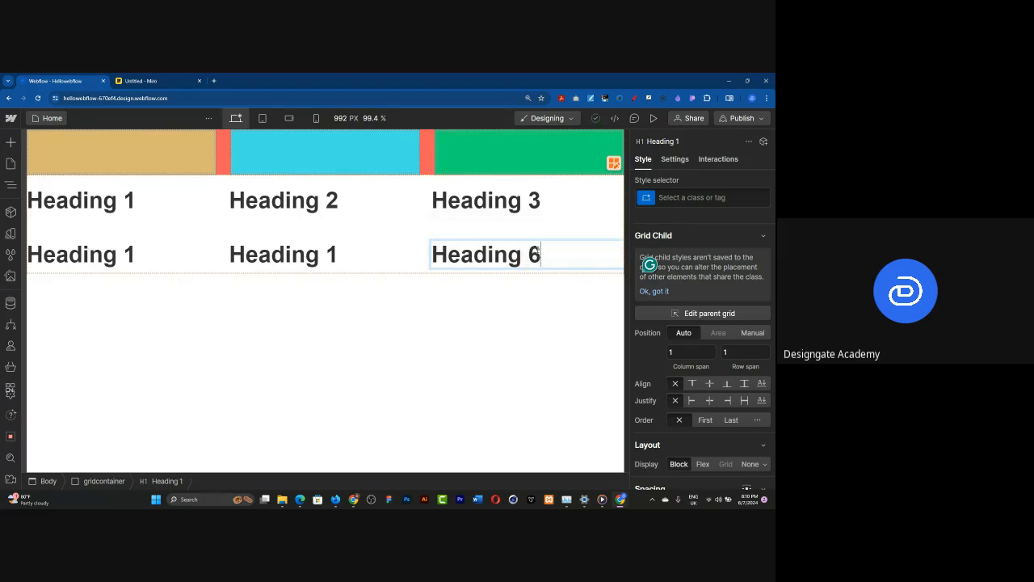
{"action": "key", "text": "Escape"}
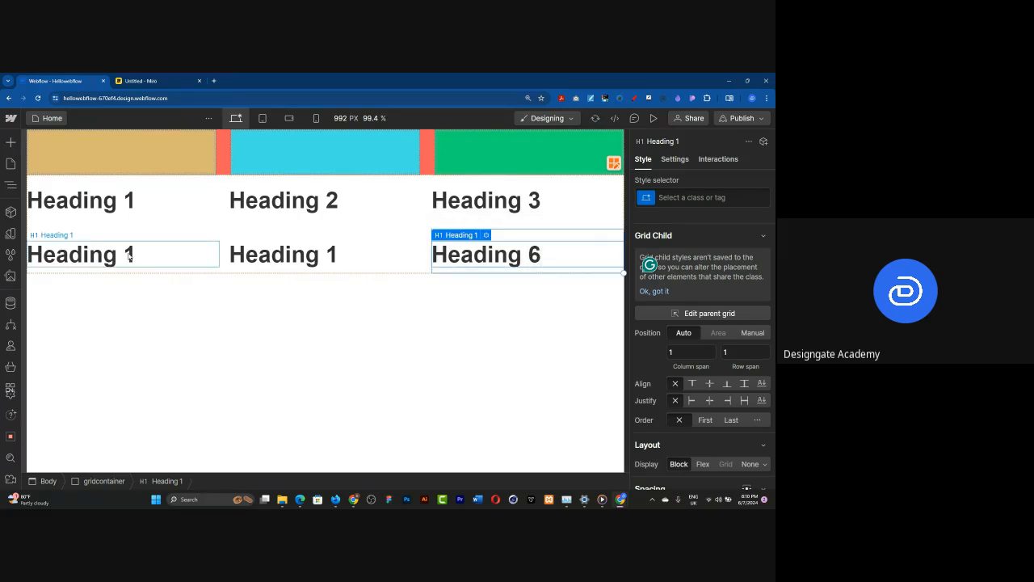
{"action": "left_click", "coordinate": [125, 253]}
{"action": "double_click", "coordinate": [125, 253]}
{"action": "double_click", "coordinate": [129, 253]}
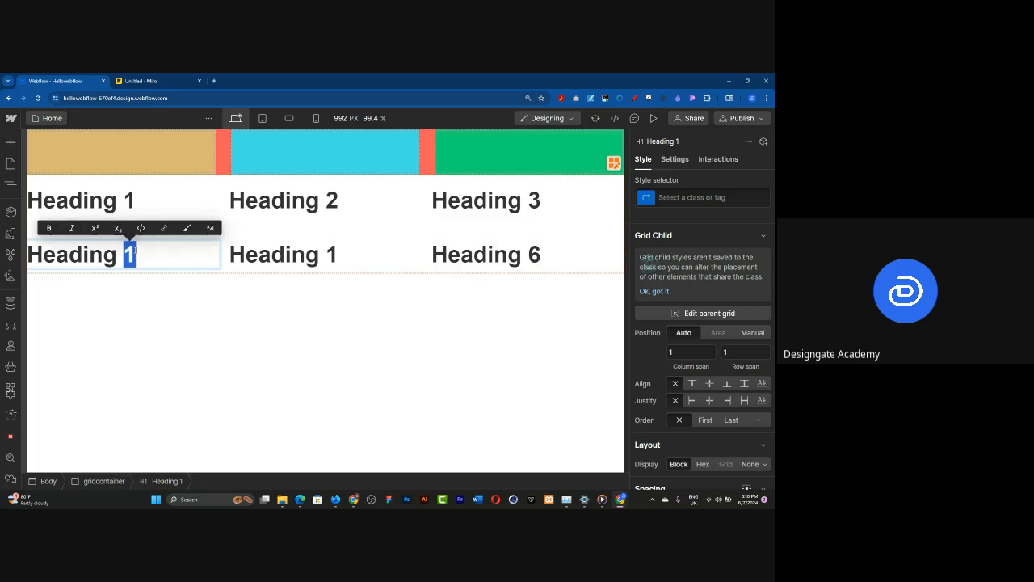
{"action": "type", "text": "4"}
{"action": "key", "text": "Escape"}
{"action": "double_click", "coordinate": [338, 253]}
{"action": "double_click", "coordinate": [342, 250]}
{"action": "type", "text": "5"}
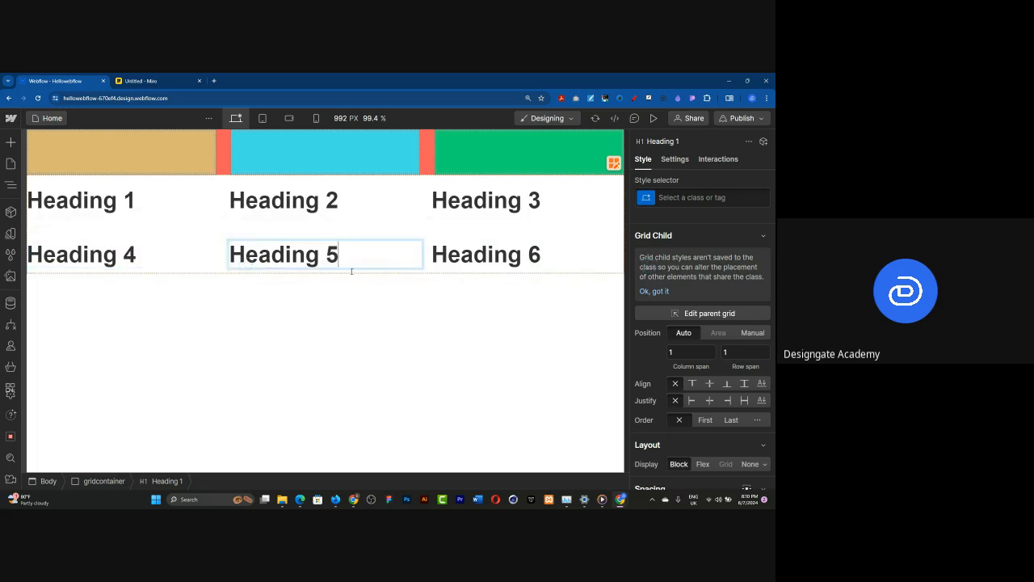
{"action": "key", "text": "Escape"}
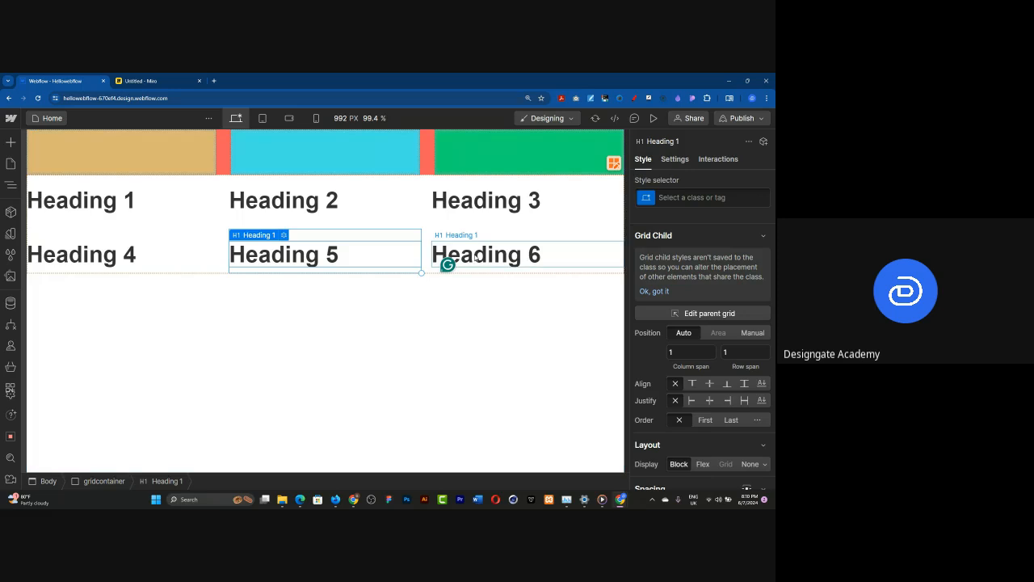
Paste a copy of Heading 6 into the grid and change the copy's text to Heading 7
{"action": "left_click", "coordinate": [477, 257]}
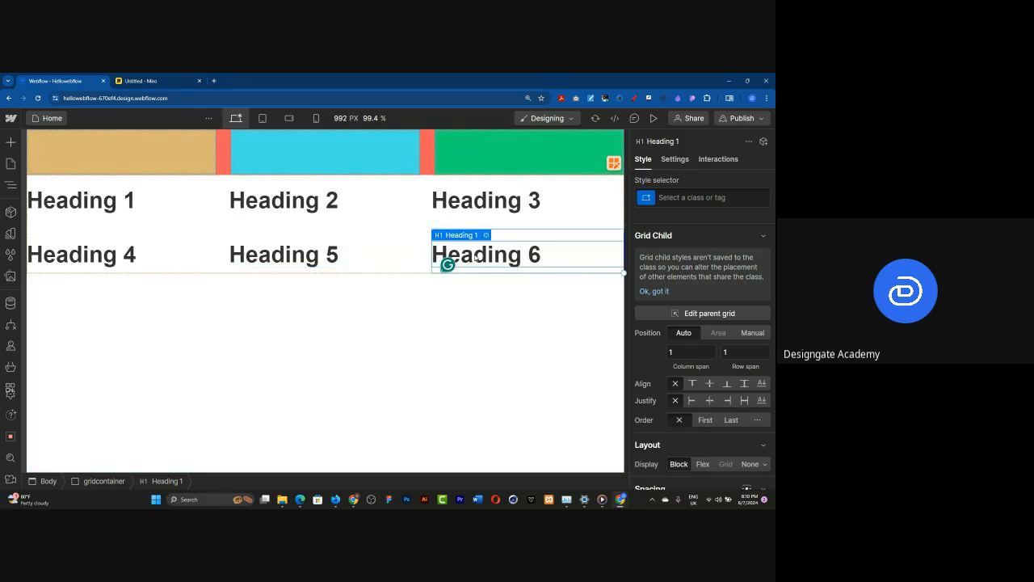
{"action": "key", "text": "ctrl+v"}
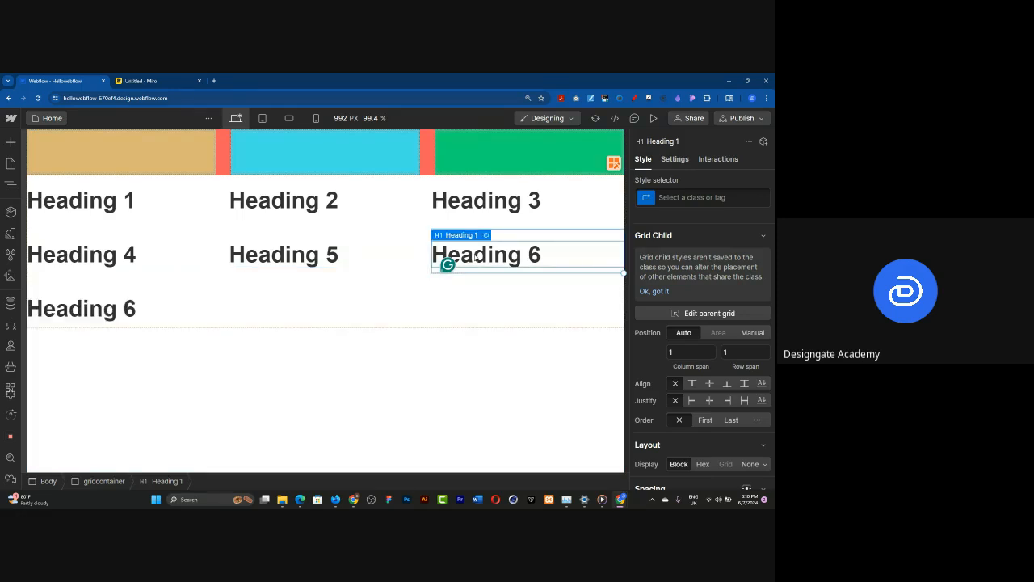
{"action": "double_click", "coordinate": [134, 314]}
{"action": "left_click", "coordinate": [137, 308]}
{"action": "key", "text": "BackSpace"}
{"action": "type", "text": "7"}
{"action": "key", "text": "Escape"}
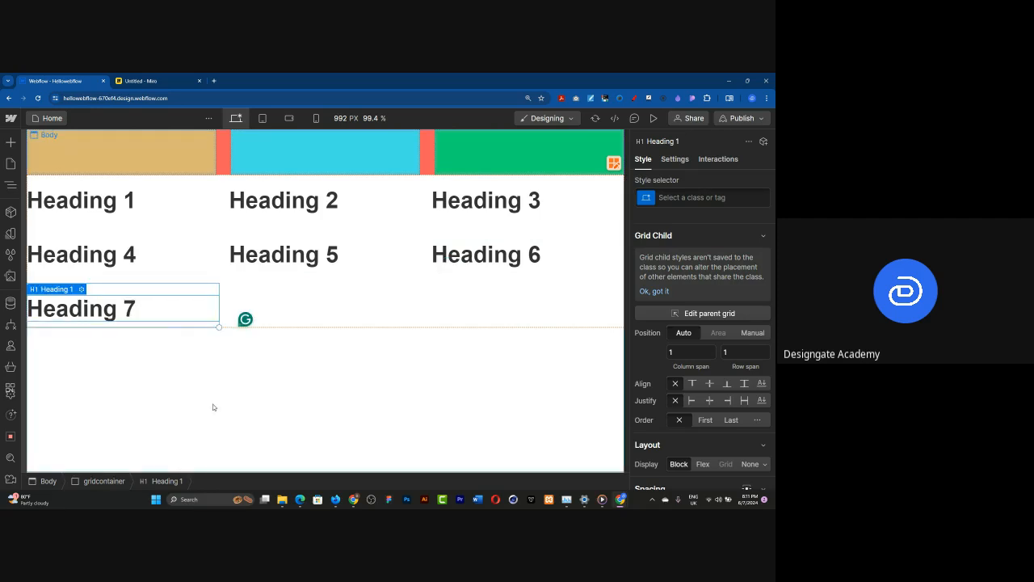
Duplicate Heading 7 twice to fill the grid's third row
{"action": "left_click", "coordinate": [206, 377]}
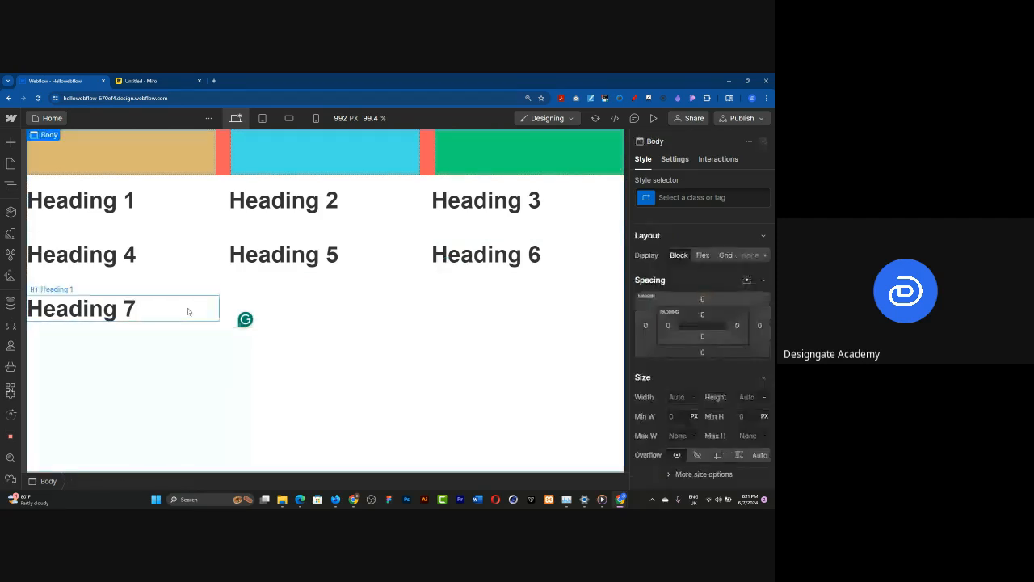
{"action": "left_click", "coordinate": [188, 312]}
{"action": "key", "text": "ctrl+d"}
{"action": "key", "text": "ctrl+d"}
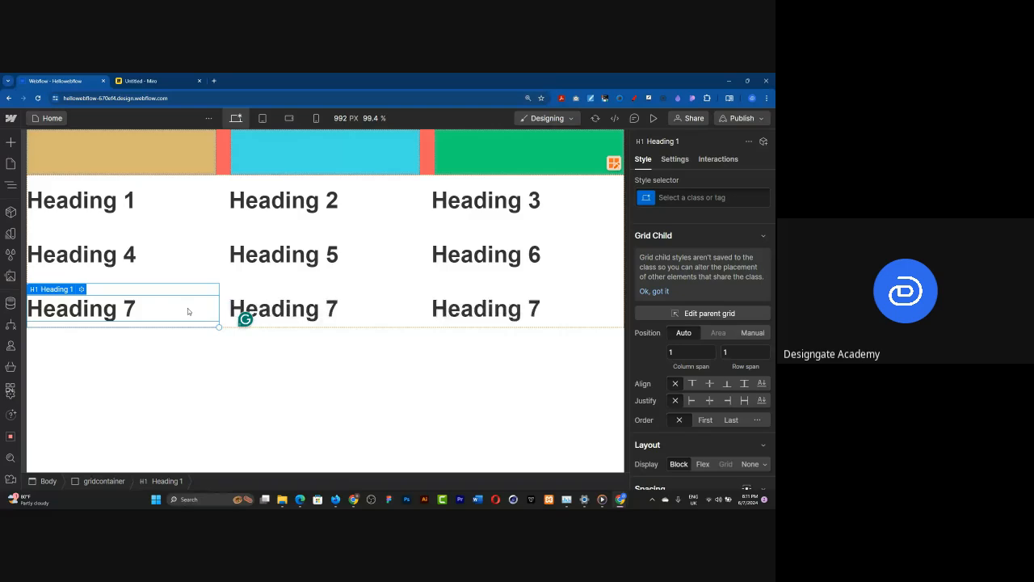
Change the two duplicated headings in the third row to Heading 8 and Heading 9
{"action": "double_click", "coordinate": [331, 311]}
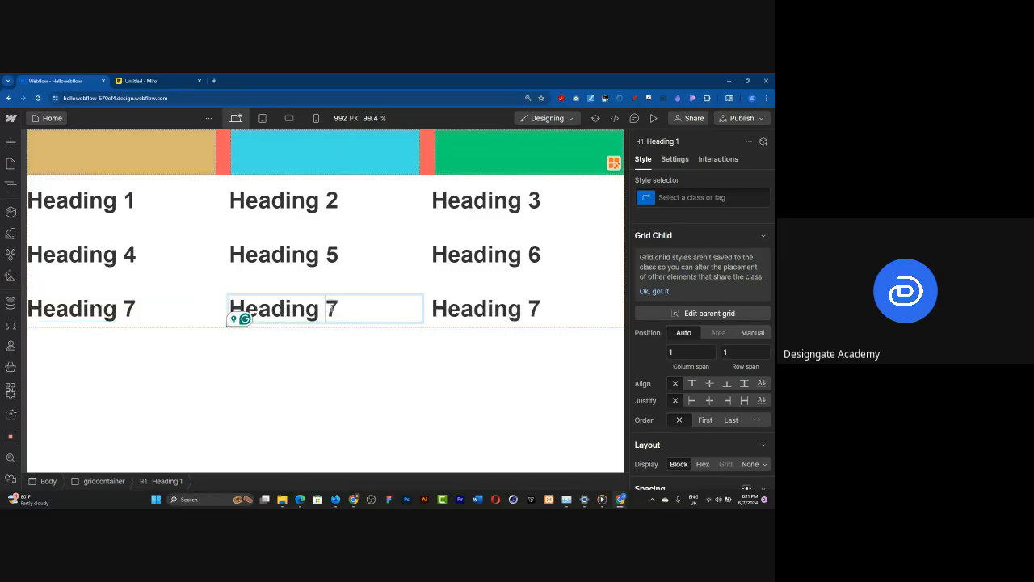
{"action": "double_click", "coordinate": [331, 311]}
{"action": "type", "text": "8"}
{"action": "key", "text": "Escape"}
{"action": "double_click", "coordinate": [532, 309]}
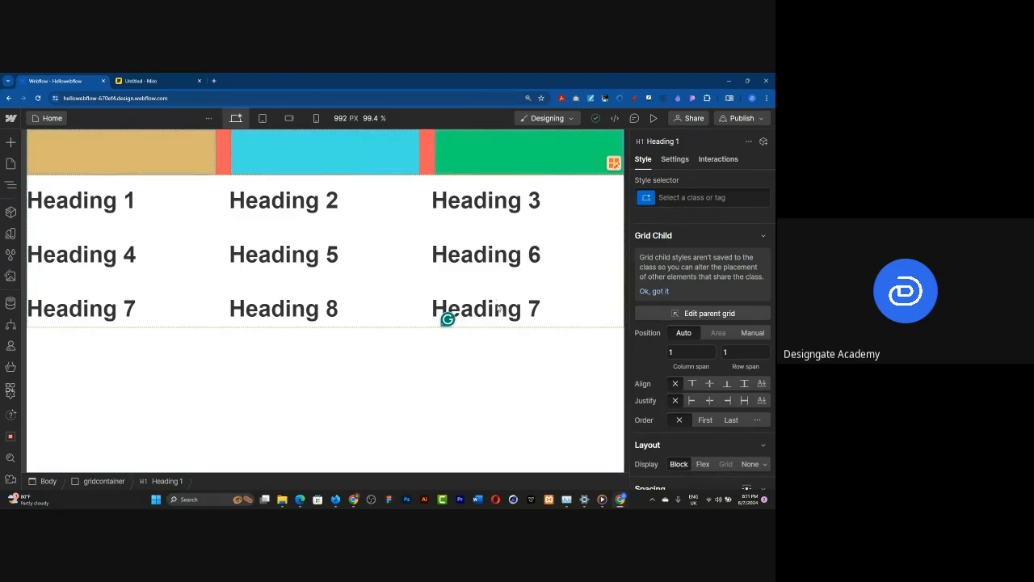
{"action": "left_click", "coordinate": [5, 185]}
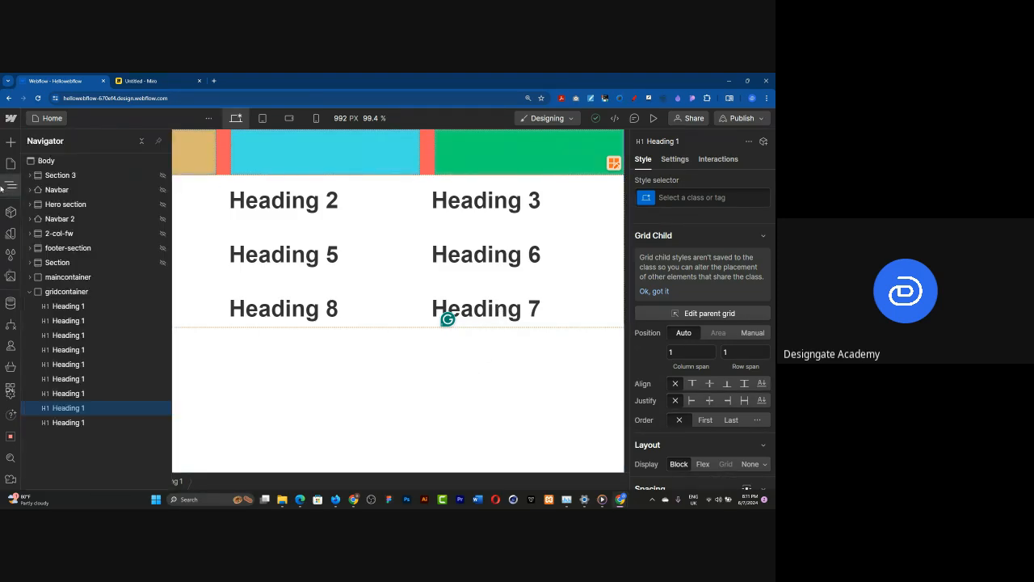
{"action": "left_click", "coordinate": [64, 422]}
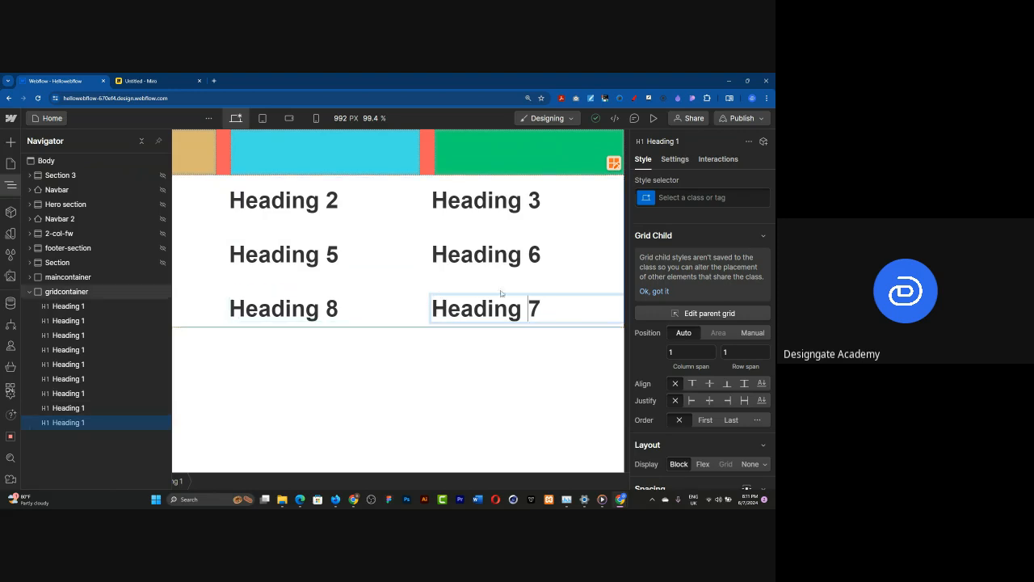
{"action": "double_click", "coordinate": [534, 308]}
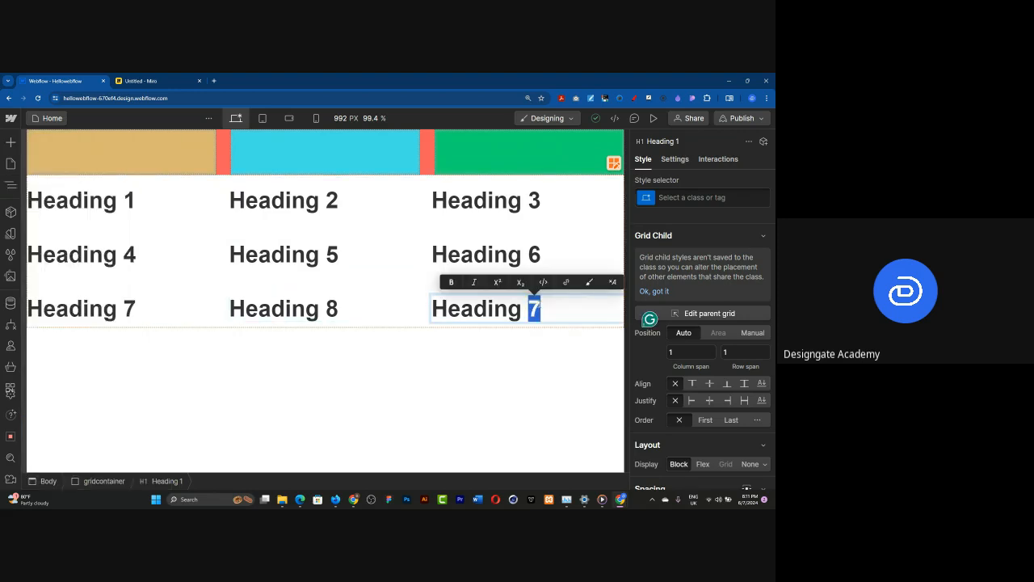
{"action": "type", "text": "9"}
{"action": "key", "text": "Escape"}
Select gridcontainer, reduce its grid to 1 row, then set the number of rows to 3
{"action": "left_click", "coordinate": [368, 198]}
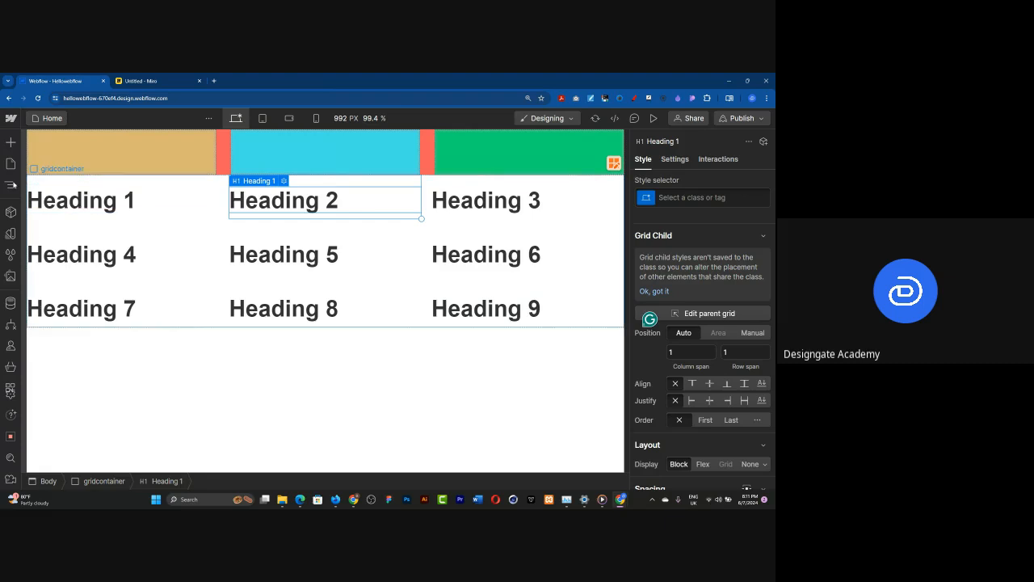
{"action": "left_click", "coordinate": [10, 185]}
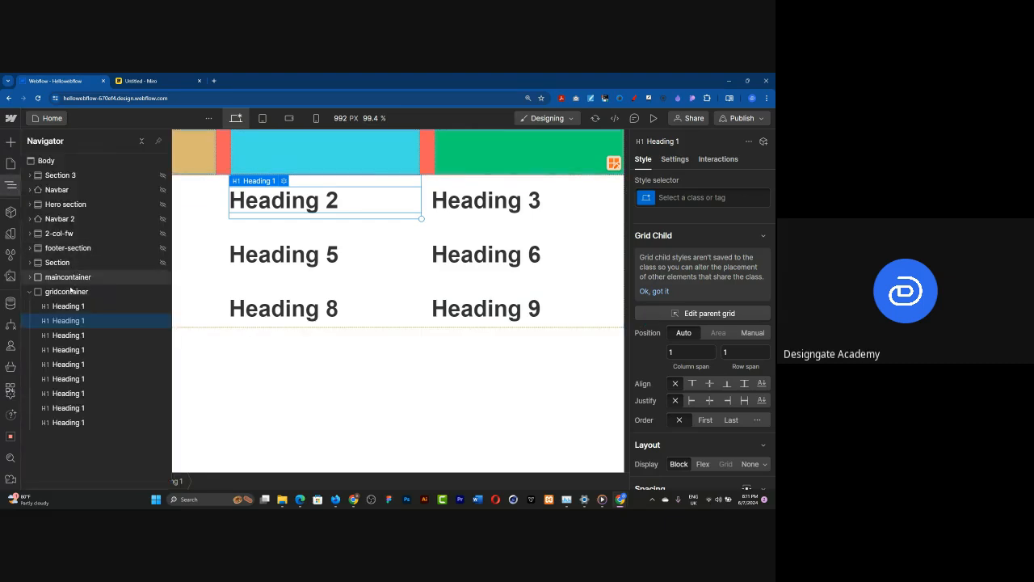
{"action": "left_click", "coordinate": [70, 291]}
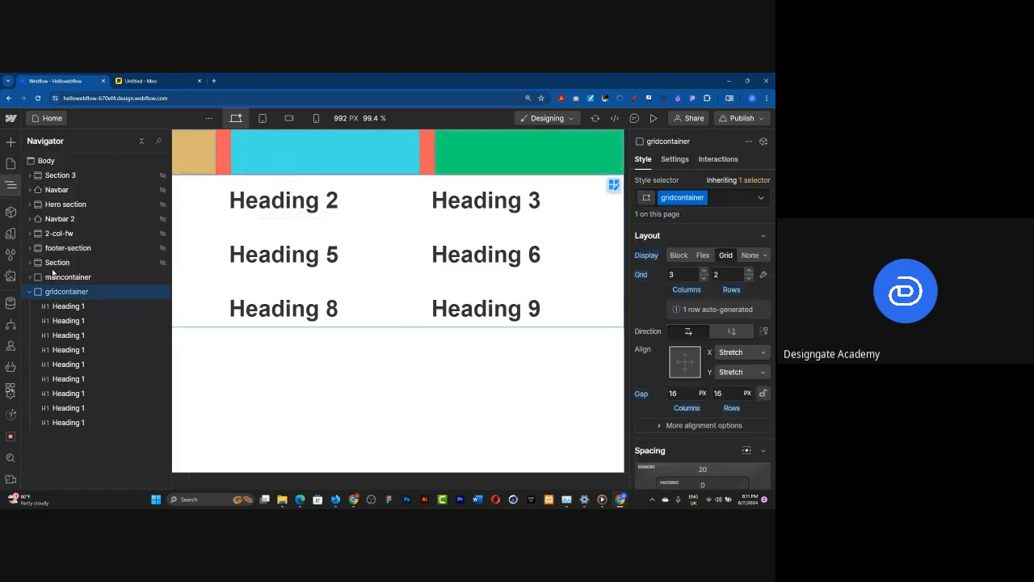
{"action": "left_click", "coordinate": [11, 179]}
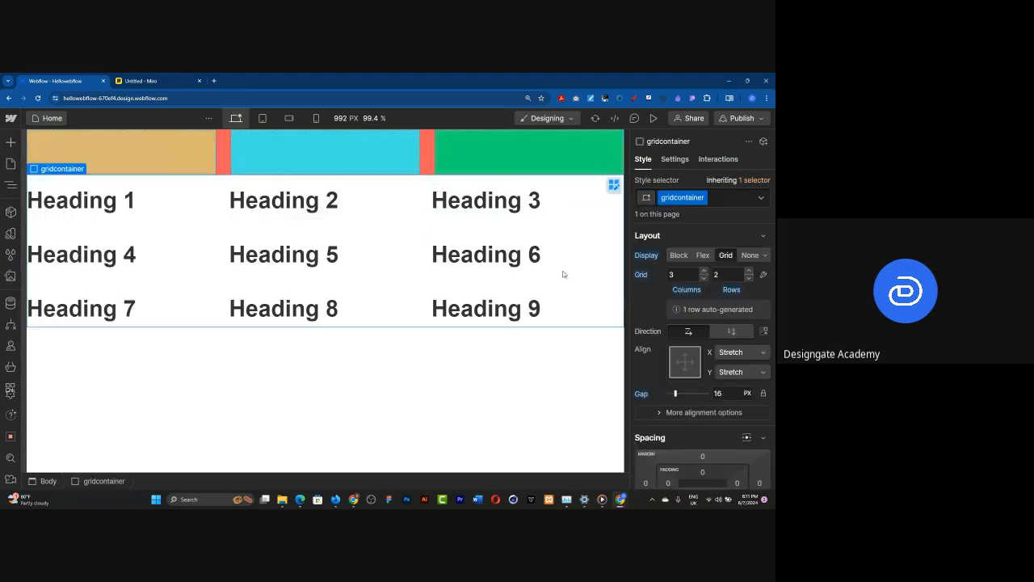
{"action": "left_click", "coordinate": [748, 277]}
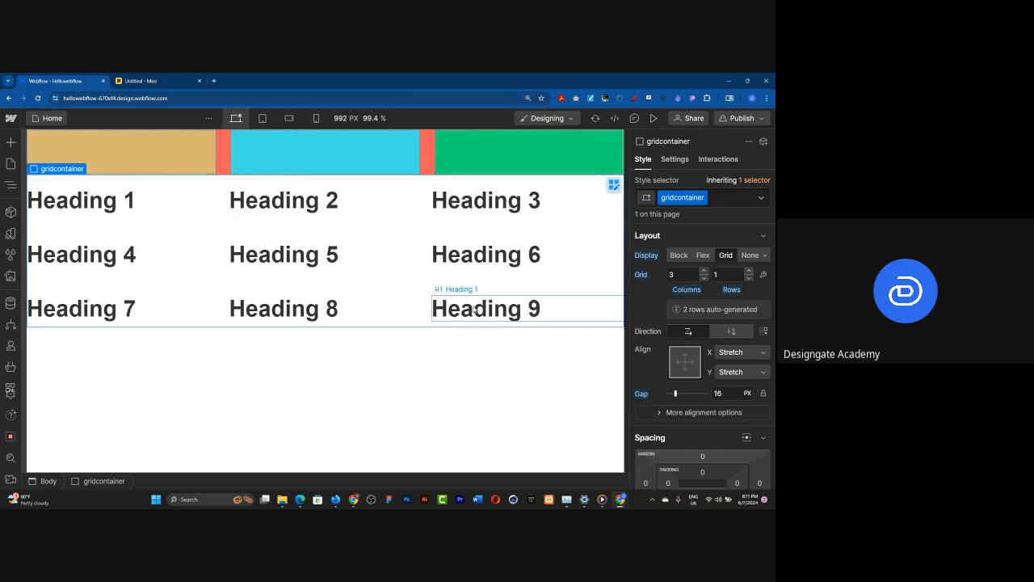
{"action": "left_click", "coordinate": [748, 271]}
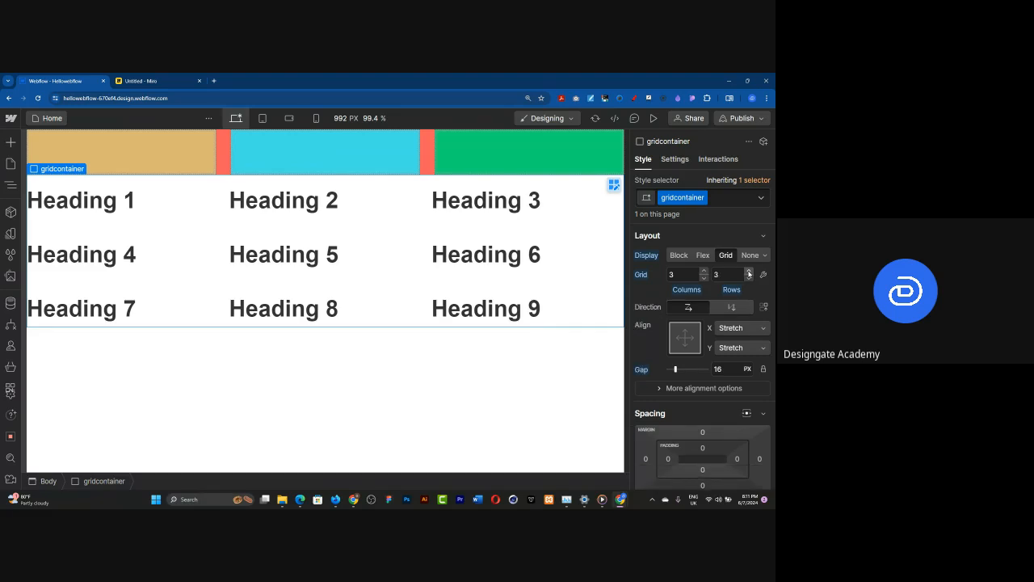